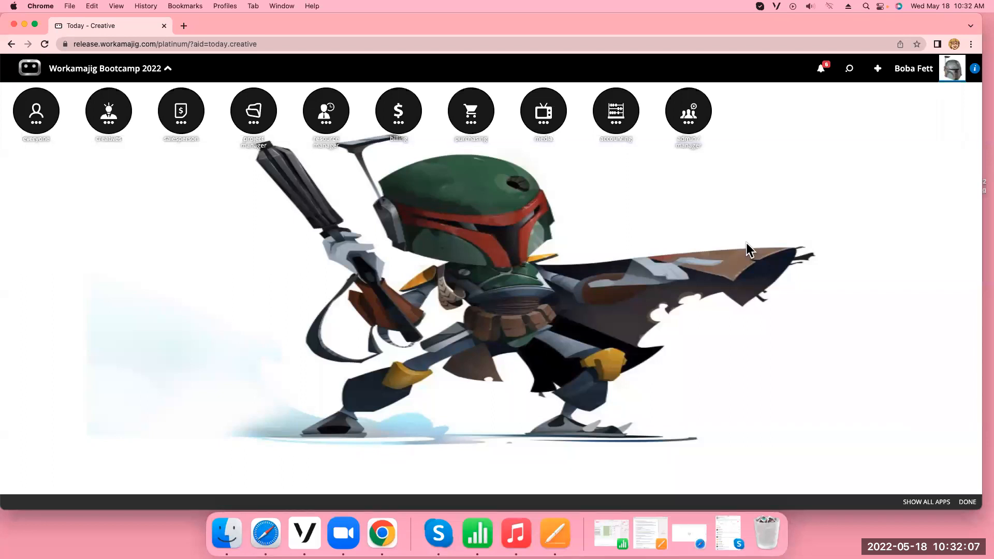
# Open Security Settings in the System Setup area of the admin/manager apps
pyautogui.click(684, 126)
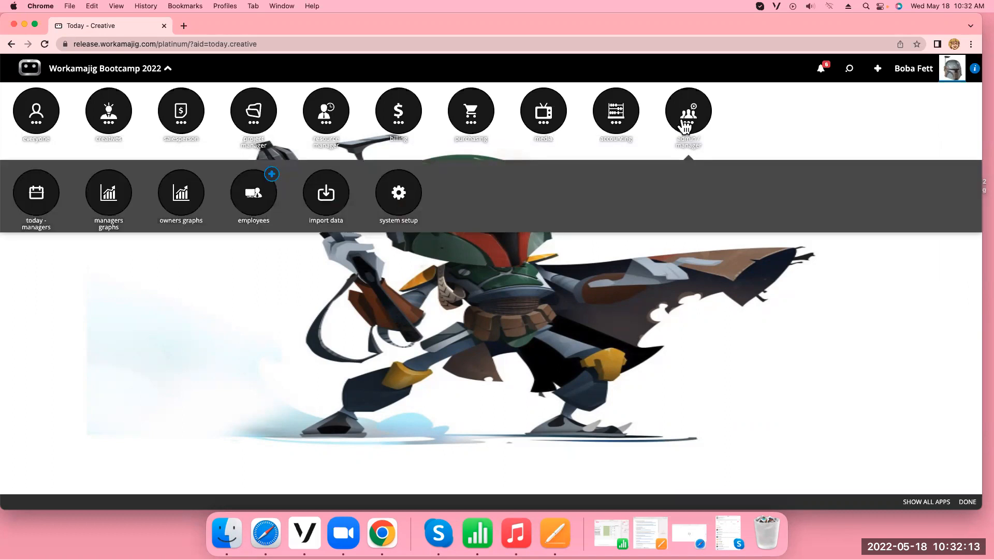
pyautogui.click(404, 201)
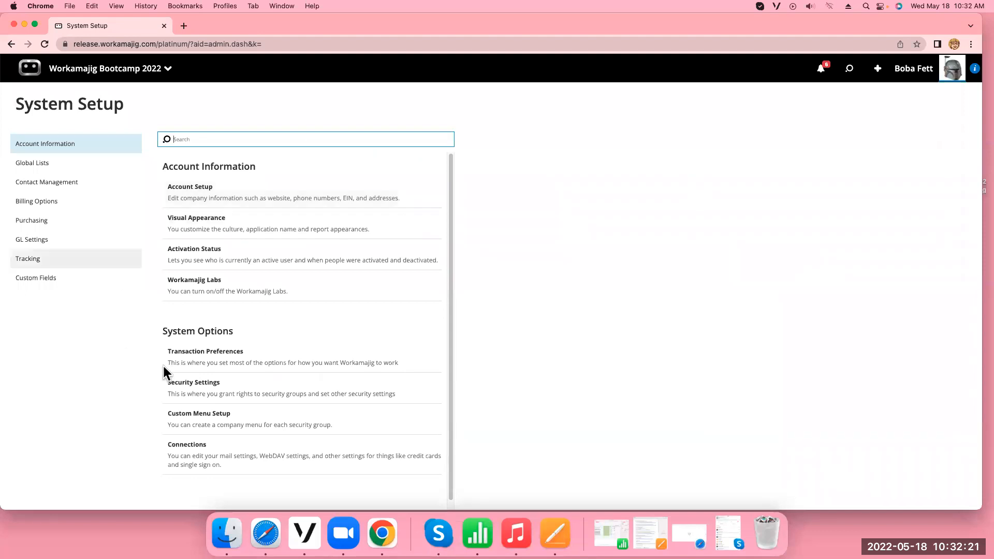
pyautogui.click(216, 388)
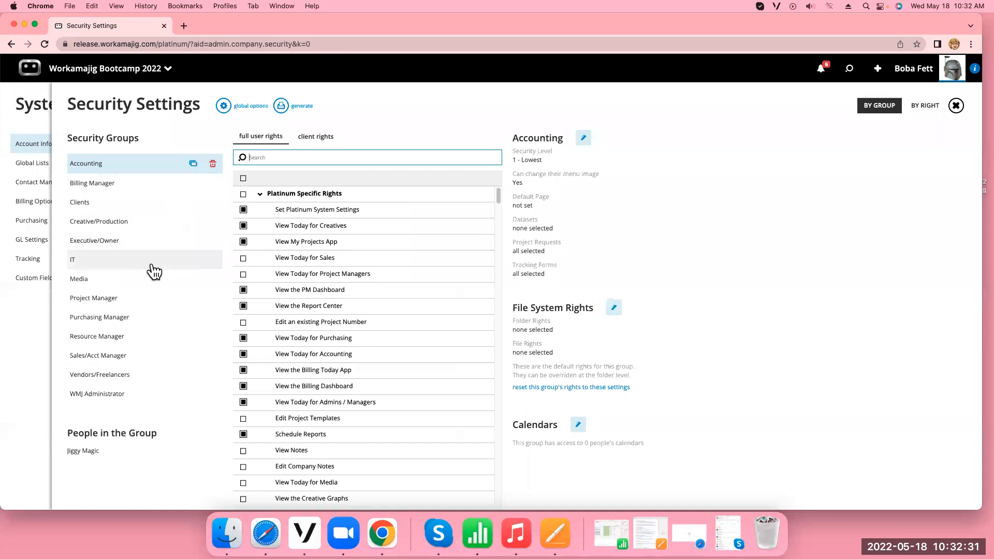
# Find the change request rights for the Project Manager group and grant all full user rights under Change Requests
pyautogui.click(151, 300)
pyautogui.click(324, 157)
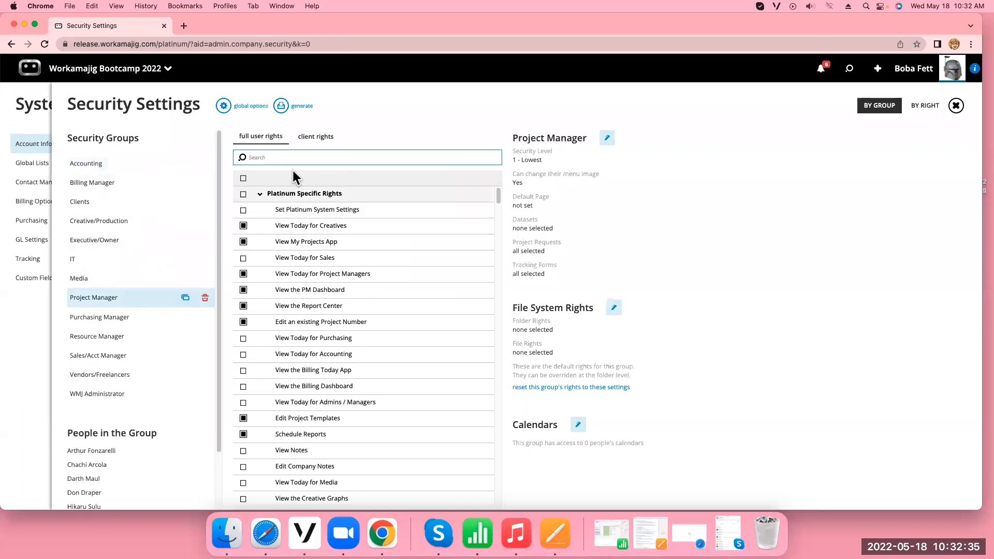
pyautogui.write('change request')
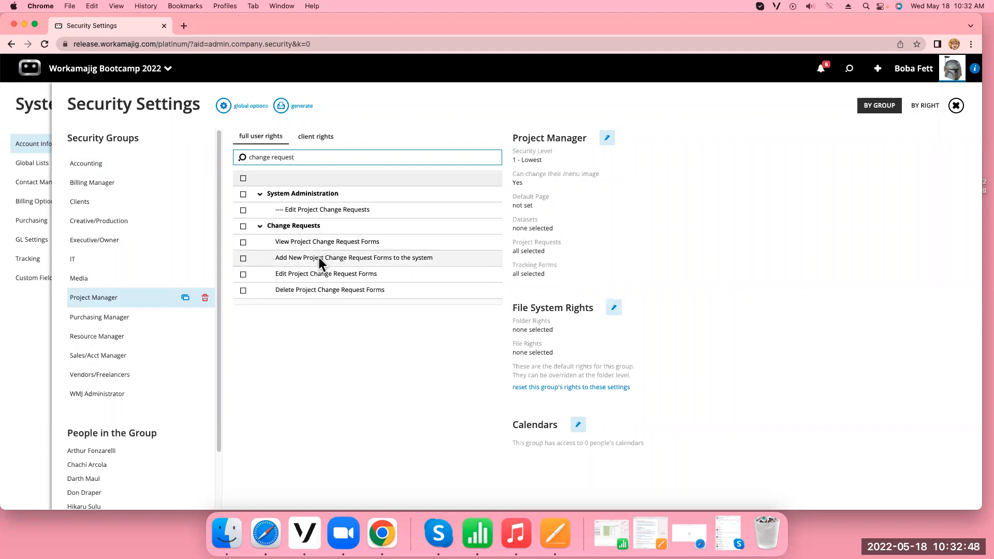
pyautogui.click(243, 228)
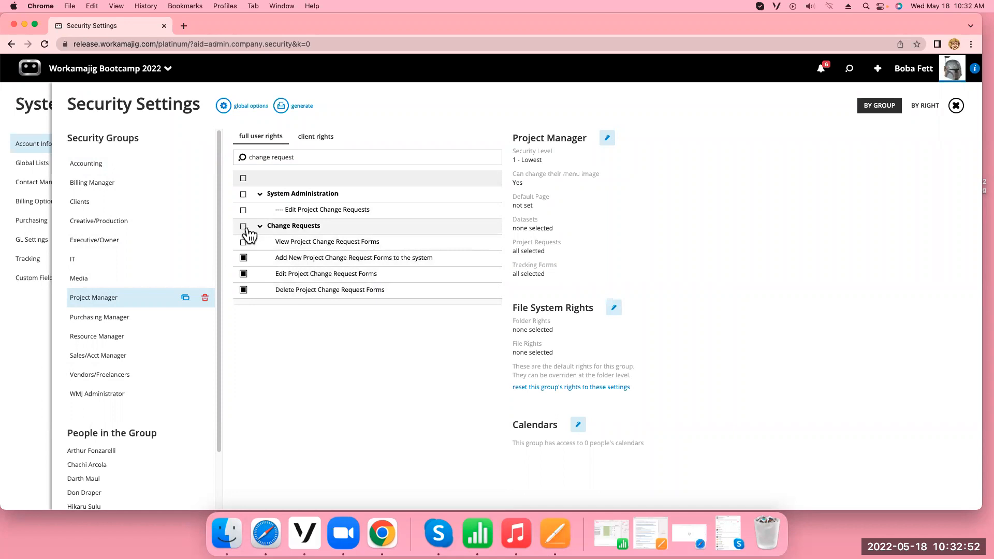
pyautogui.click(243, 226)
# Filter the Clients group's full user rights by "change req" and grant all rights under Change Requests
pyautogui.click(132, 203)
pyautogui.click(282, 159)
pyautogui.write('change')
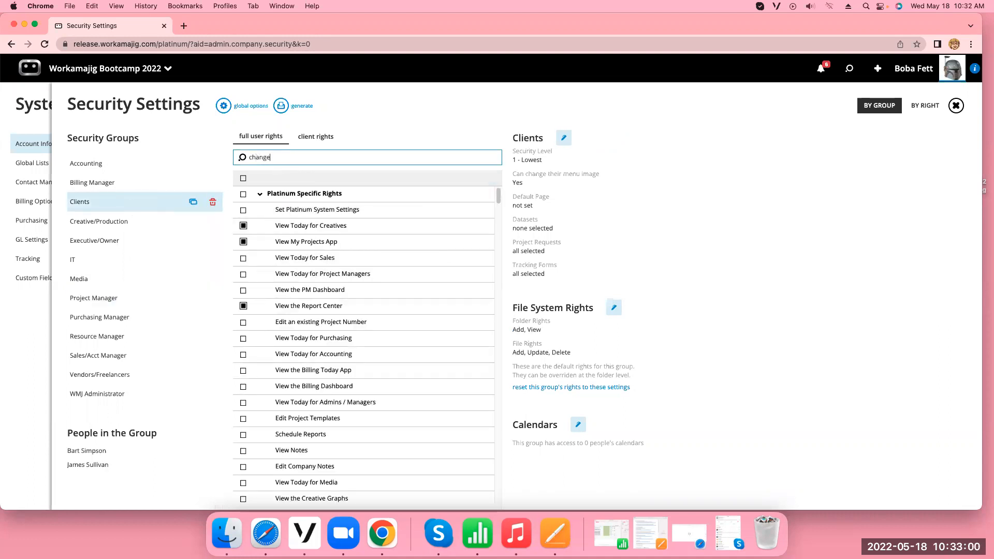
pyautogui.write(' req')
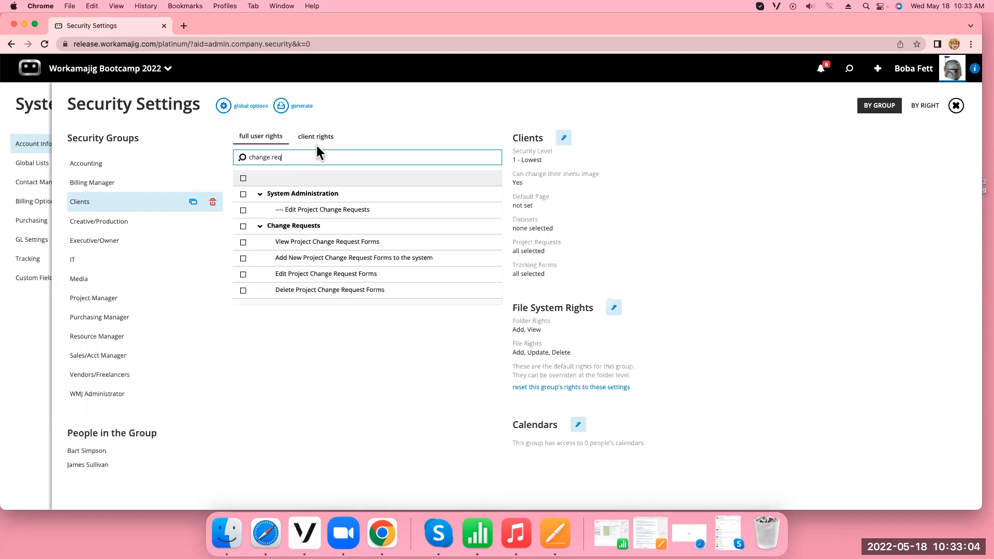
pyautogui.click(244, 225)
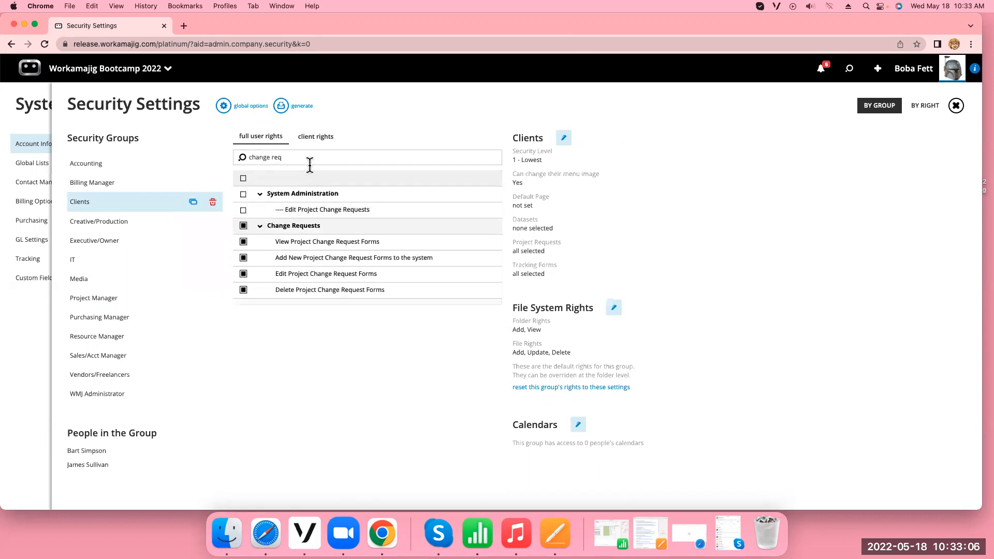
# Check the Clients group's client rights by searching them for "change"
pyautogui.click(320, 138)
pyautogui.click(282, 157)
pyautogui.write('change')
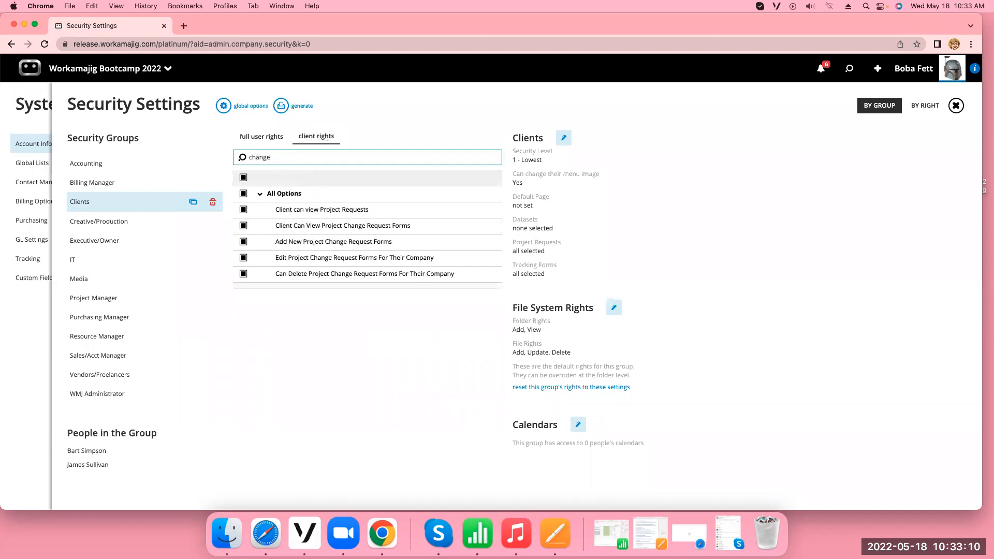
pyautogui.click(344, 350)
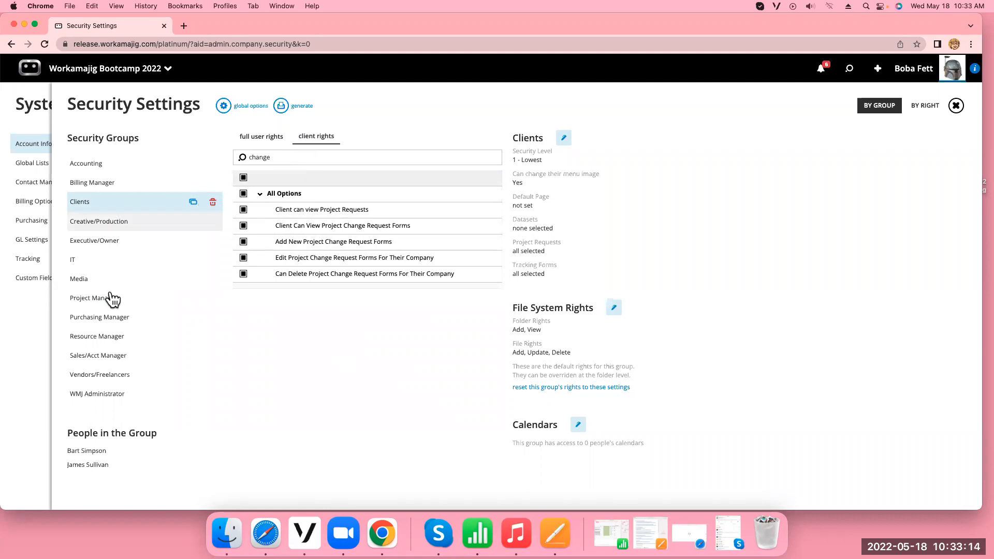
# Filter the Creative/Production group's client rights by "change req" and grant all matching project change request form rights
pyautogui.click(140, 228)
pyautogui.click(303, 158)
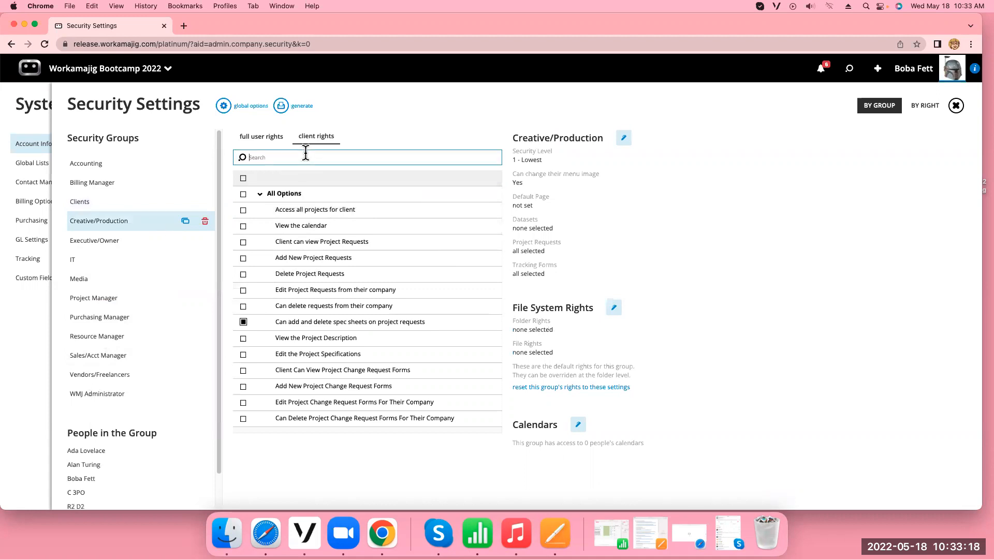
pyautogui.write('chan')
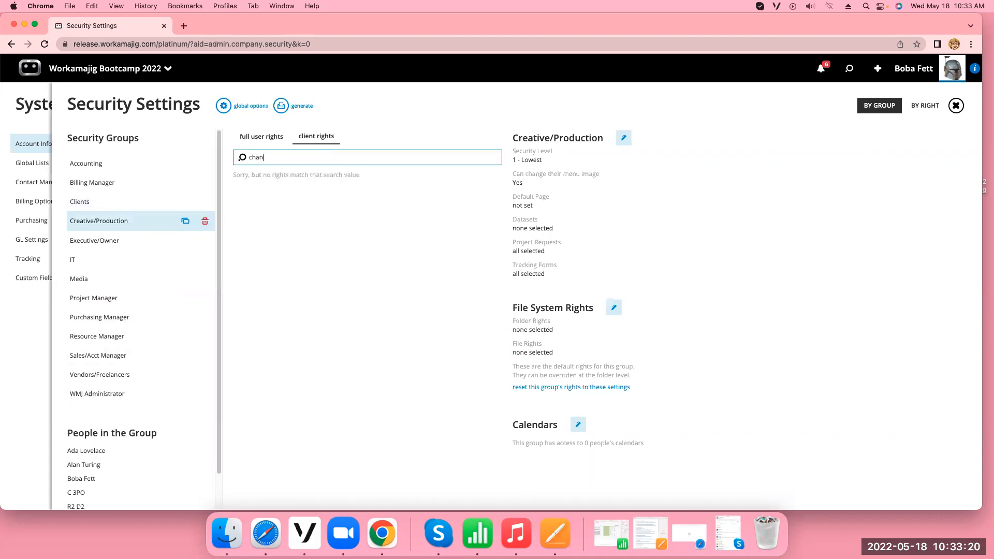
pyautogui.write('ge req')
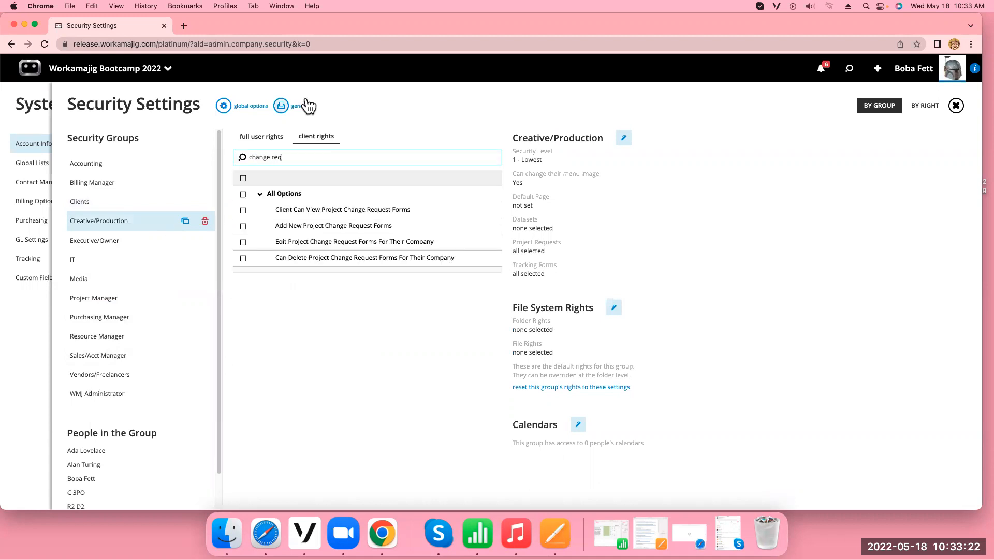
pyautogui.click(243, 195)
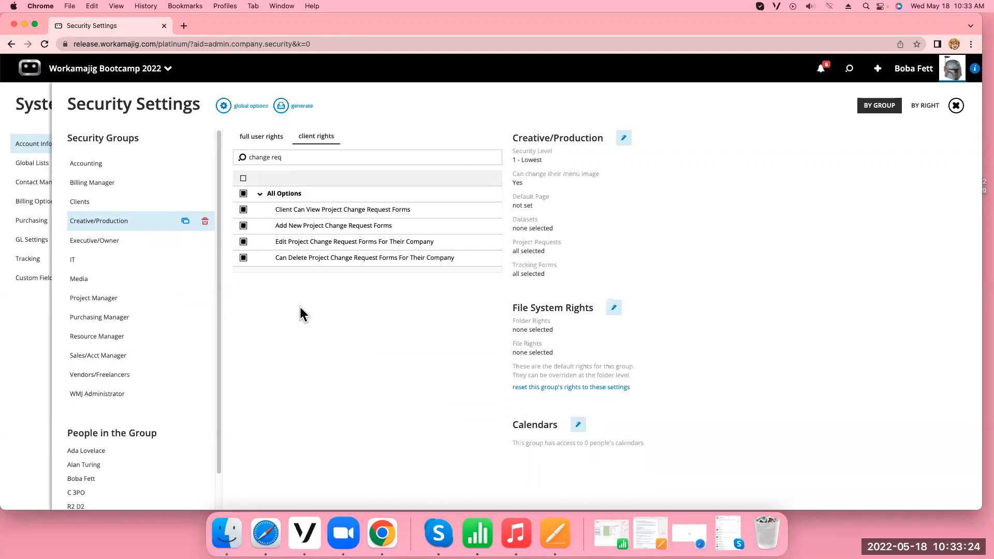
# Give the Creative/Production group the Add and Update file rights in its File System Rights and save
pyautogui.click(261, 137)
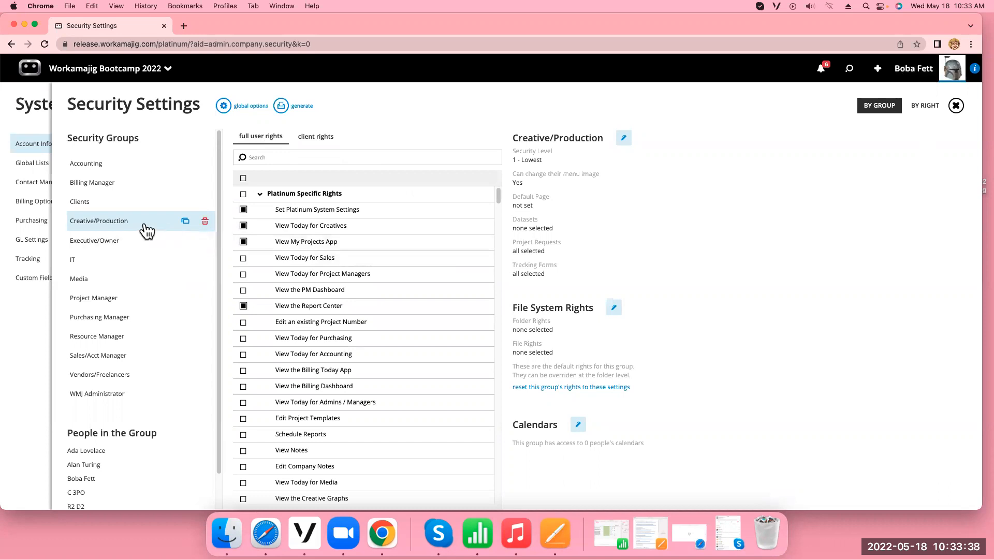
pyautogui.click(614, 310)
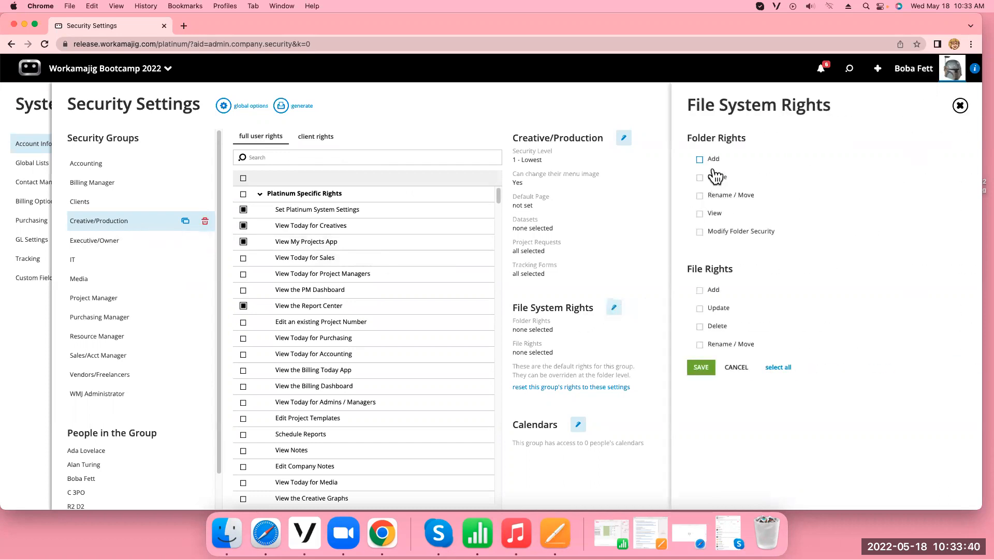
pyautogui.click(700, 291)
pyautogui.click(699, 308)
pyautogui.click(700, 367)
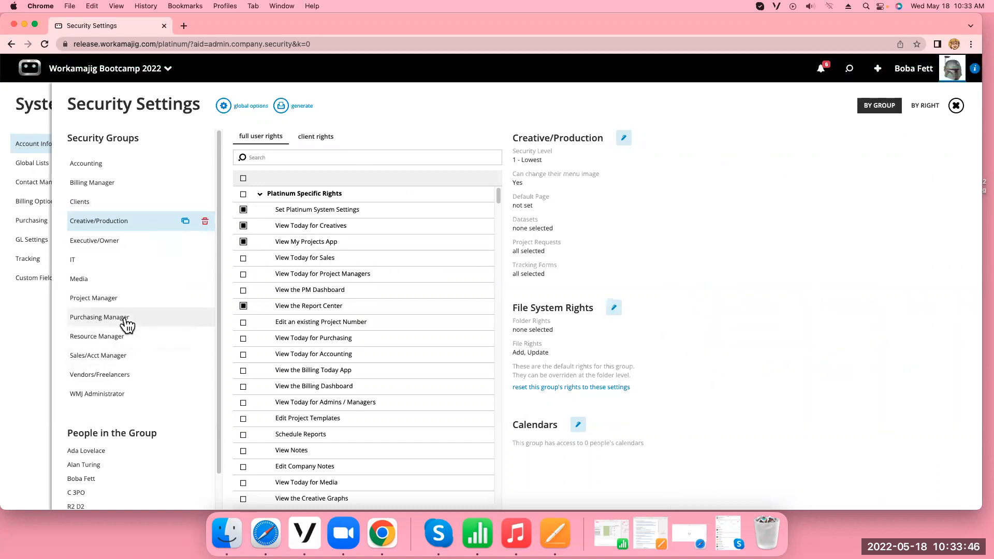
# Give the WMJ Administrator group Add and Update file rights plus the Add folder right, and save
pyautogui.click(139, 395)
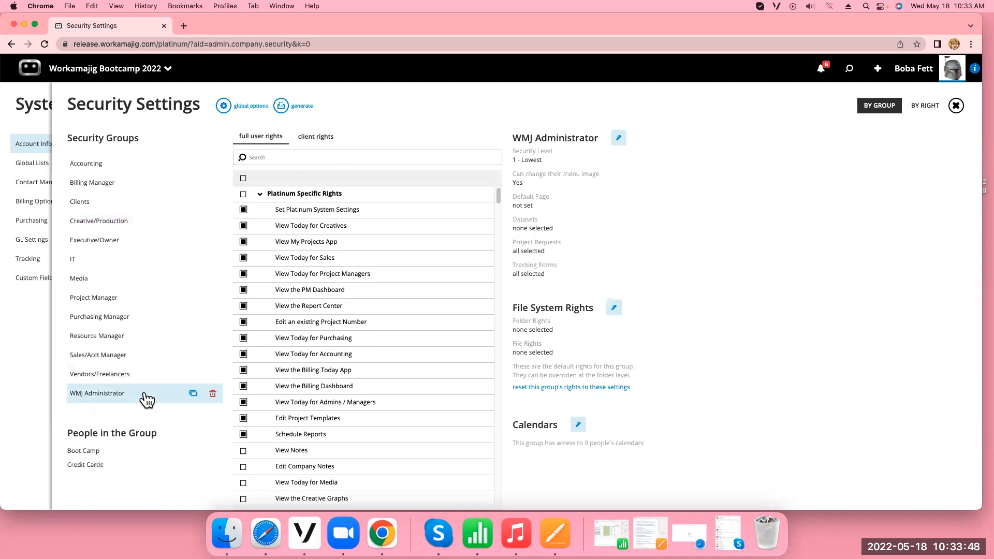
pyautogui.click(615, 309)
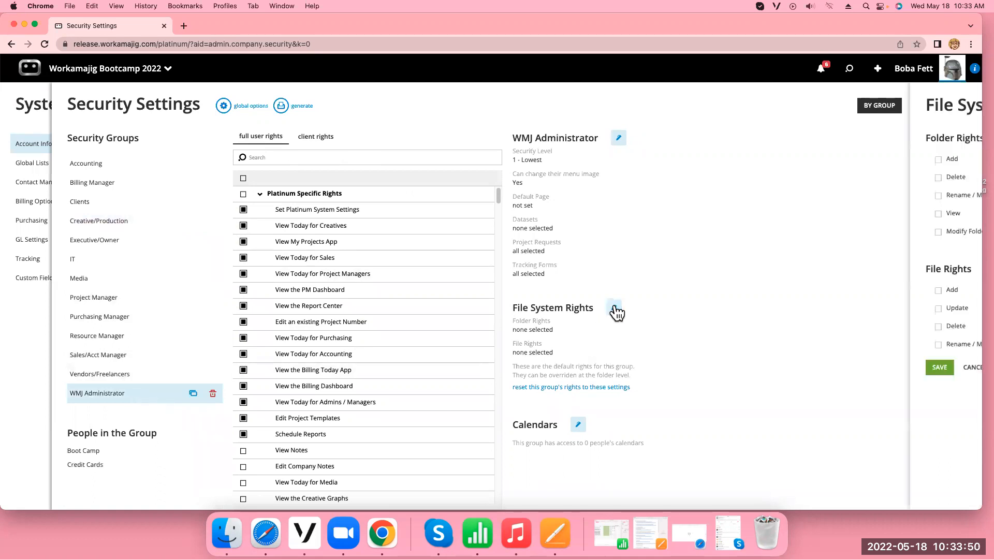
pyautogui.click(701, 290)
pyautogui.click(700, 308)
pyautogui.click(700, 159)
pyautogui.click(705, 369)
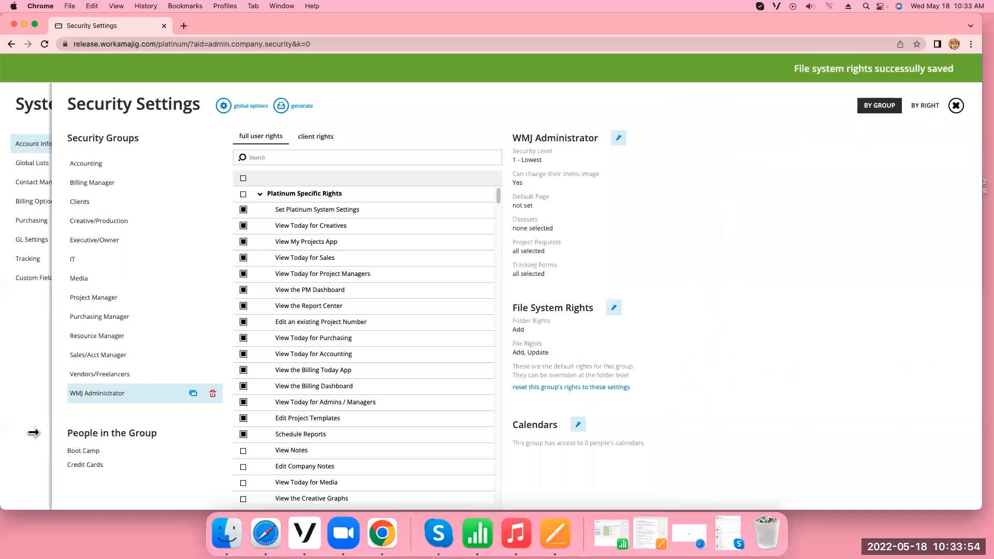
# Give the Project Manager group the Add, Update, Delete and Rename / Move file rights, save, and close Security Settings
pyautogui.click(104, 298)
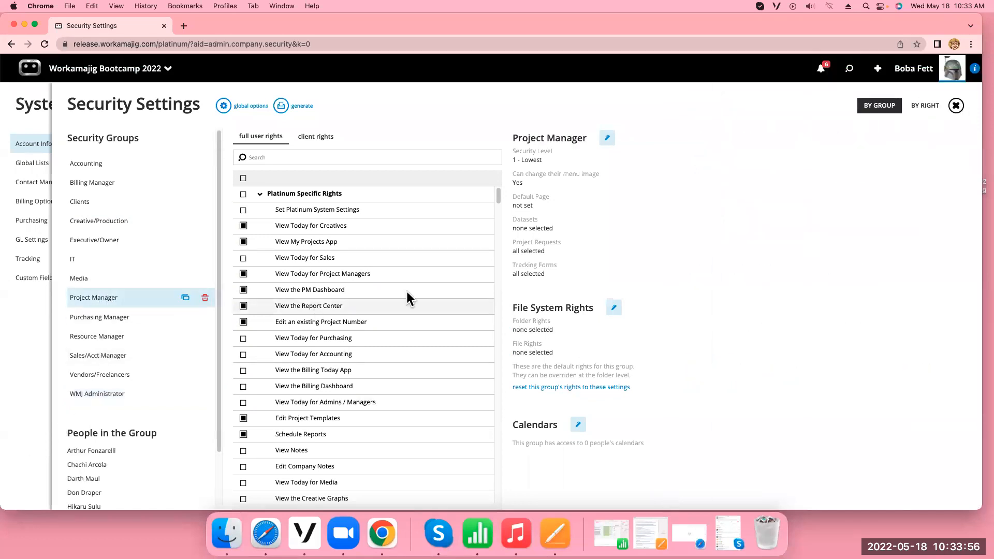
pyautogui.click(614, 308)
pyautogui.click(700, 290)
pyautogui.click(700, 308)
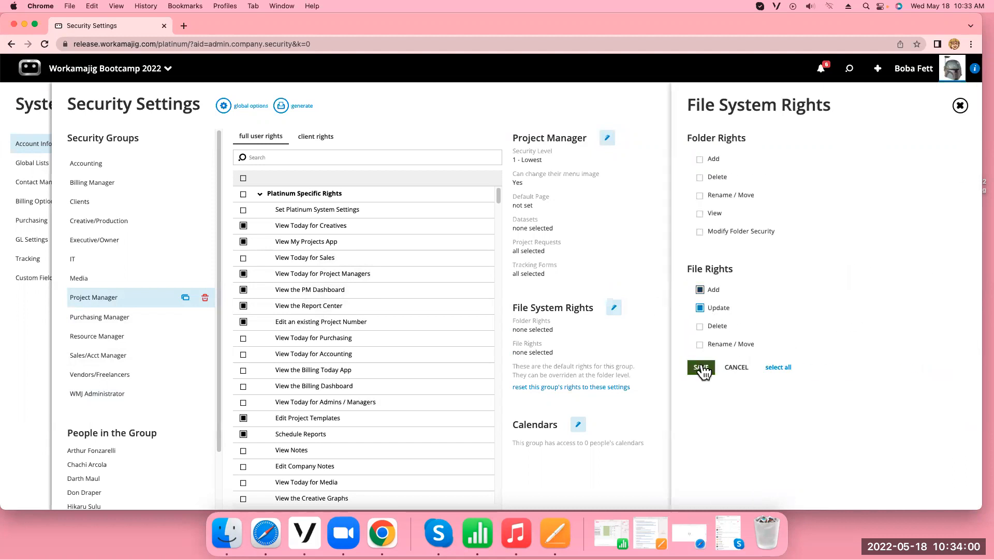
pyautogui.click(700, 327)
pyautogui.click(700, 344)
pyautogui.click(701, 368)
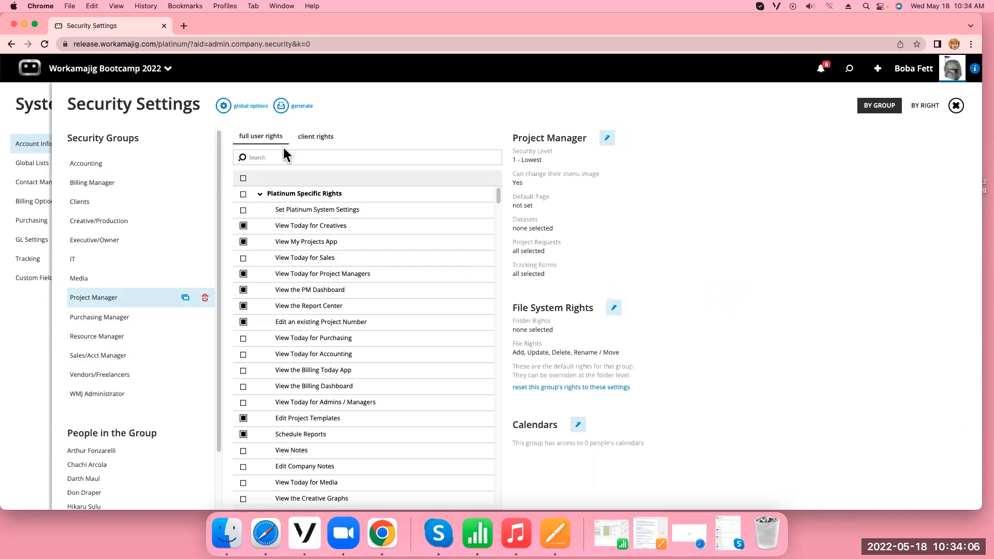
pyautogui.click(956, 106)
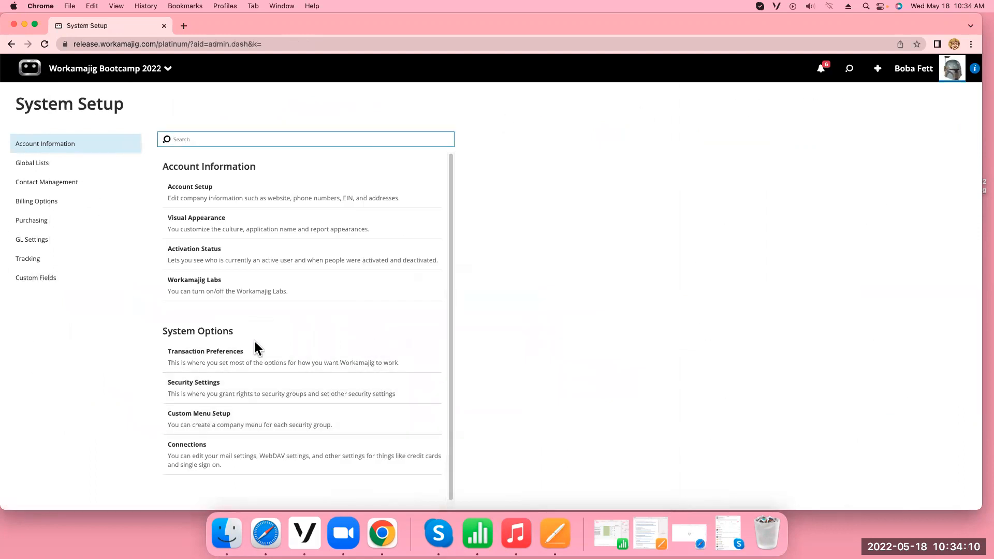
# Open the Project Changes options in the Projects section of Transaction Preferences
pyautogui.click(237, 356)
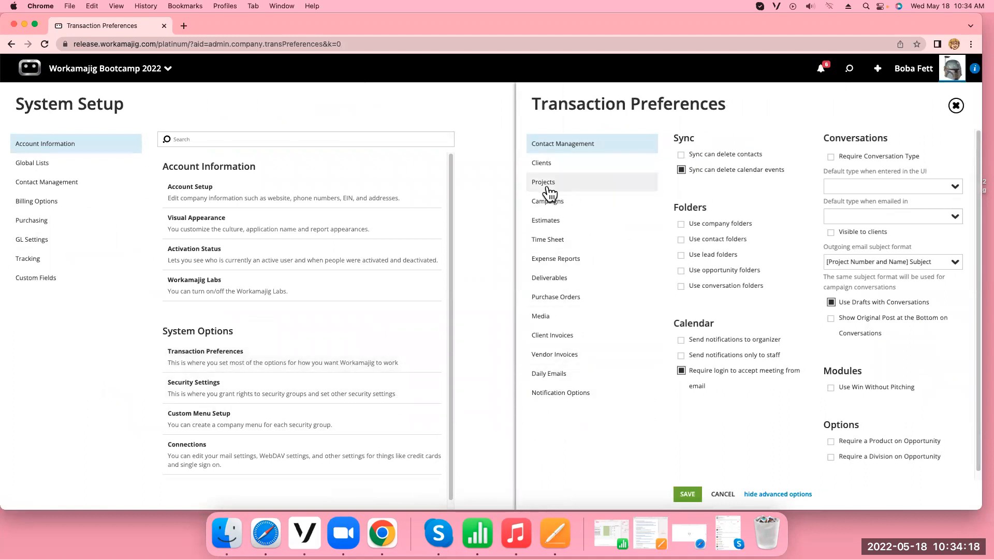
pyautogui.click(596, 186)
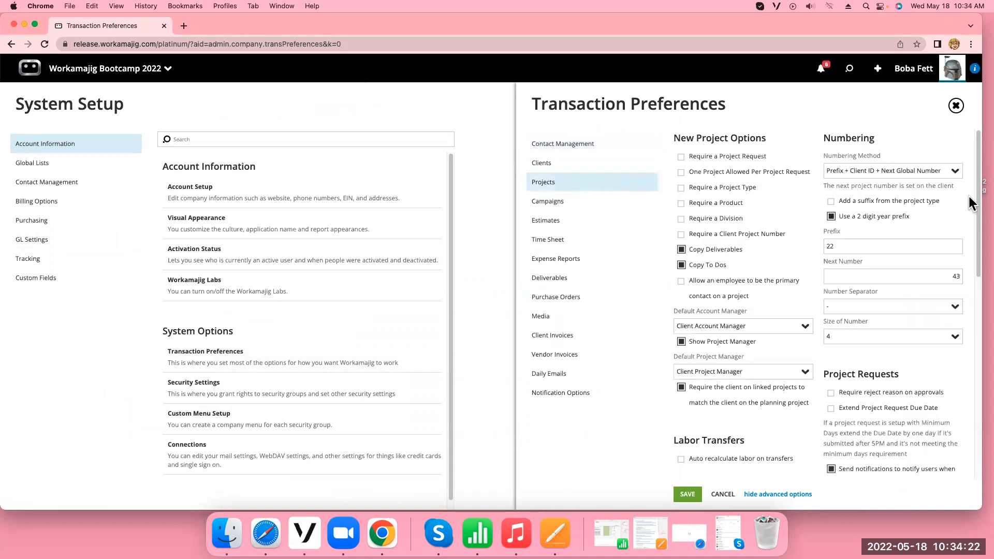
pyautogui.moveTo(979, 170); pyautogui.dragTo(983, 368)
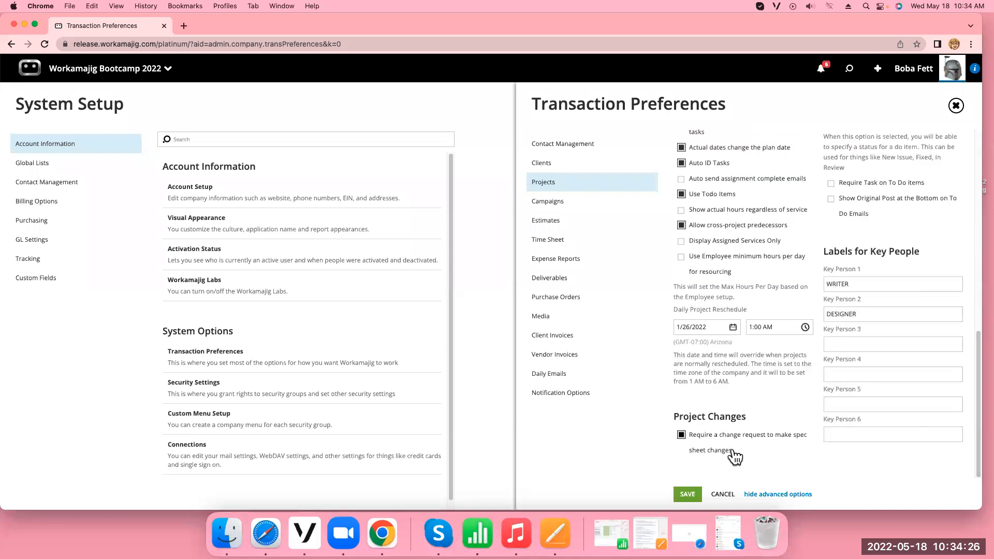
# Turn off requiring a change request for spec sheet changes and try creating a new version for every spec sheet change instead
pyautogui.click(682, 435)
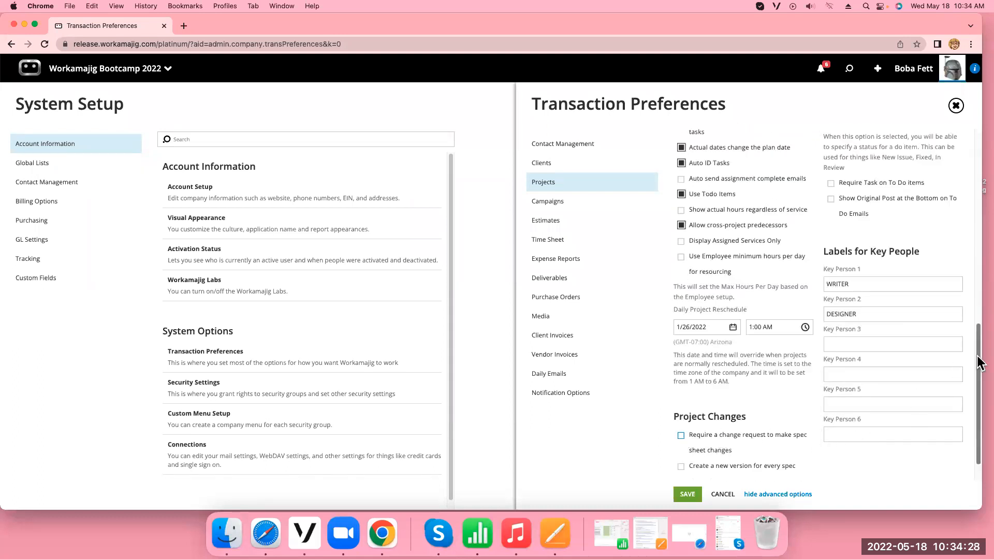
pyautogui.moveTo(979, 362); pyautogui.dragTo(979, 376)
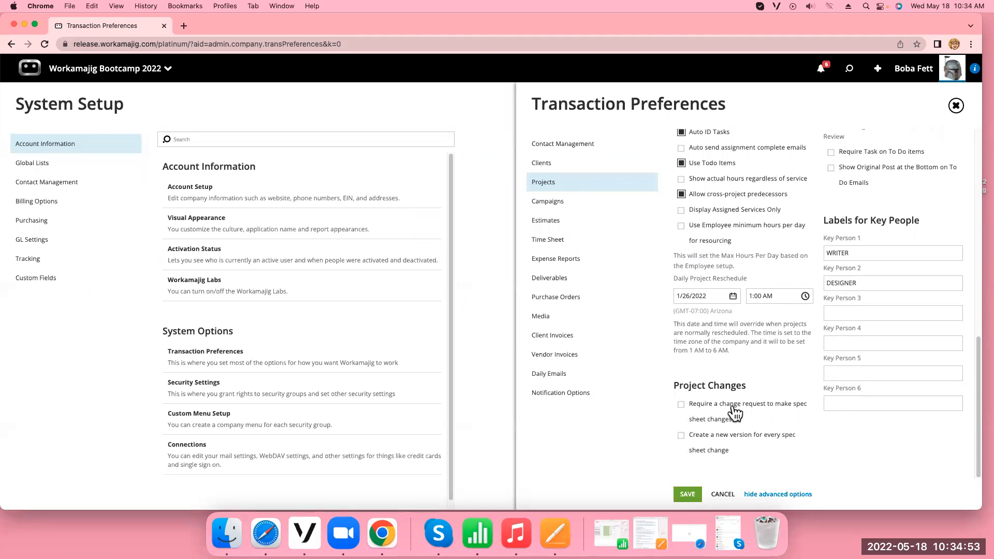
pyautogui.scroll(1, 689, 414)
pyautogui.click(681, 435)
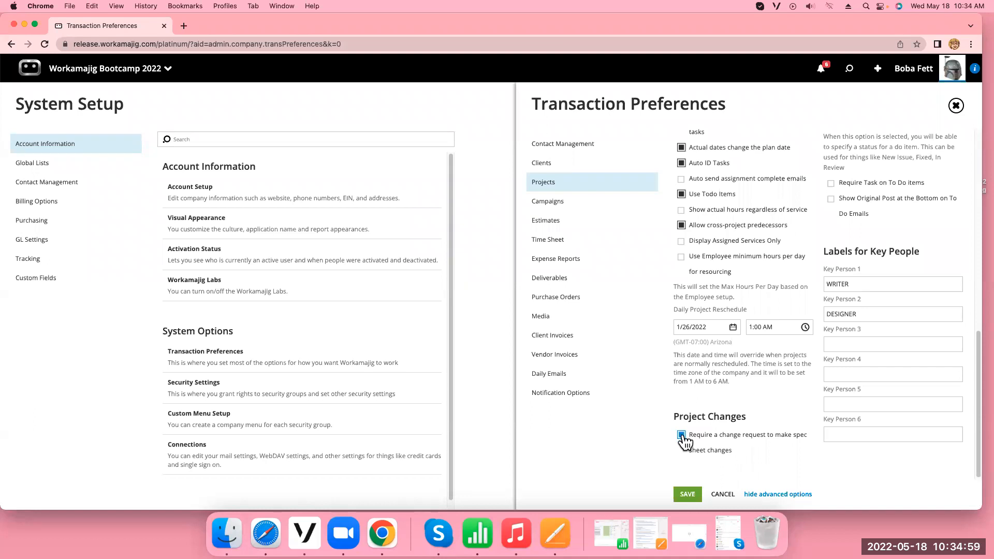
pyautogui.click(682, 436)
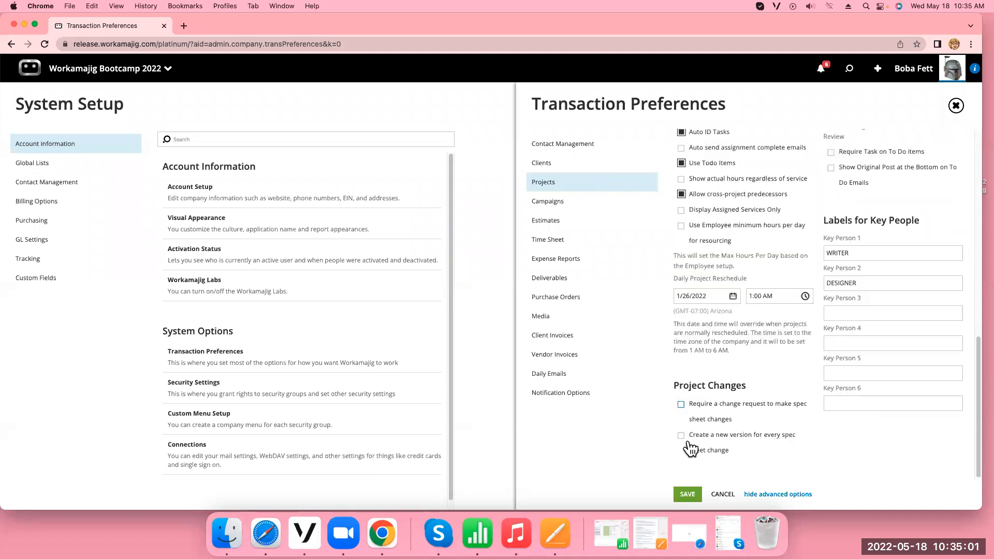
pyautogui.click(682, 435)
# Enable "Require a change request to make spec sheet changes", save the preferences, and close Transaction Preferences
pyautogui.click(681, 404)
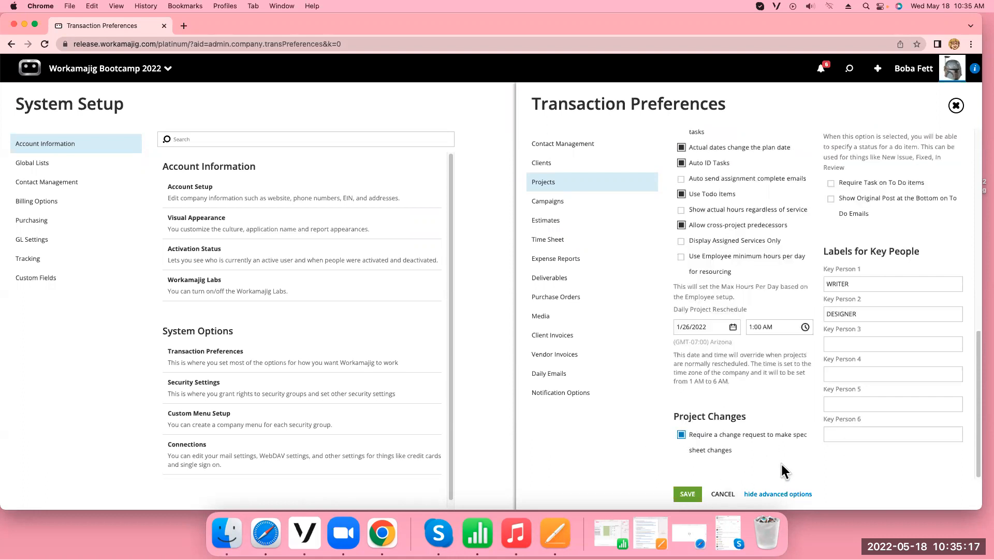
pyautogui.click(688, 494)
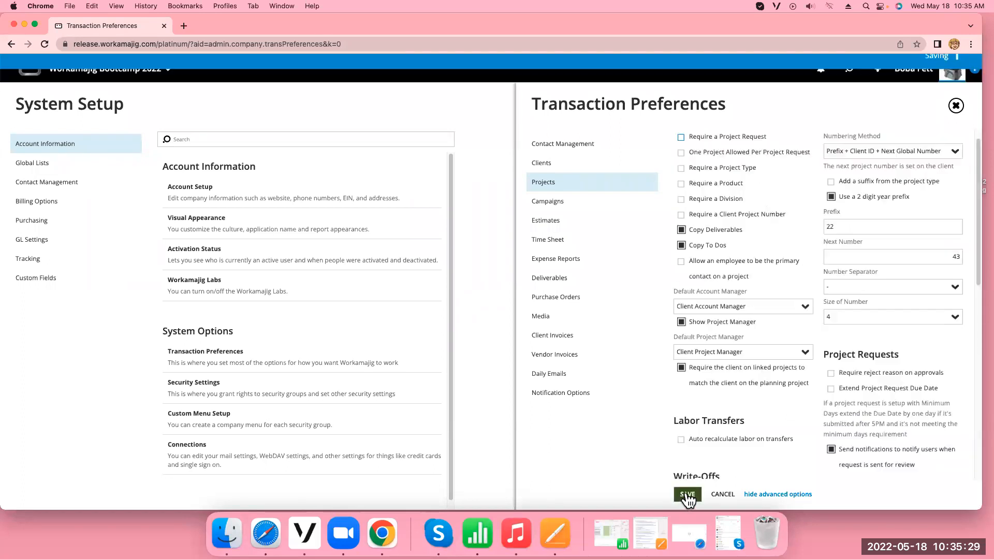
pyautogui.click(958, 105)
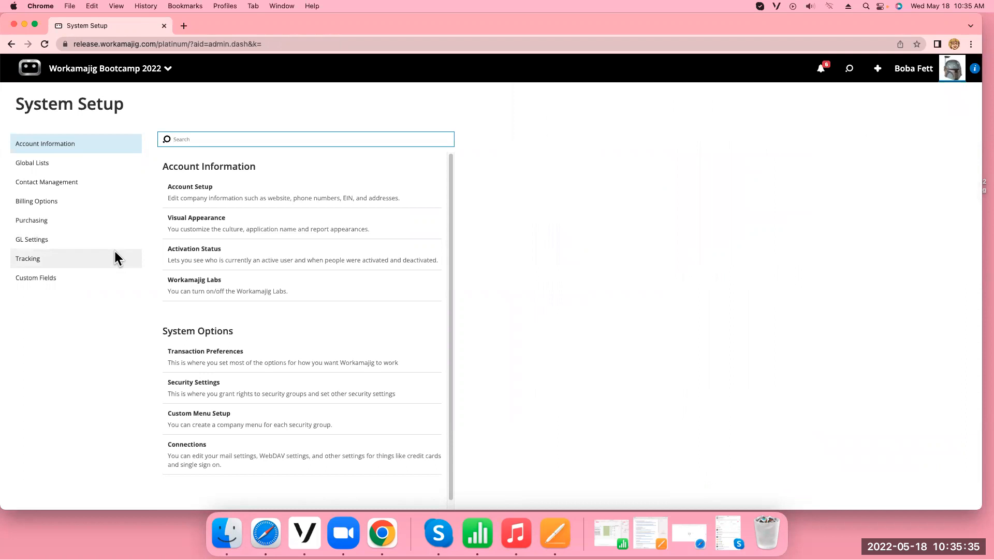
# Review the Project Fields layout in the Custom Fields setup and close it
pyautogui.click(73, 280)
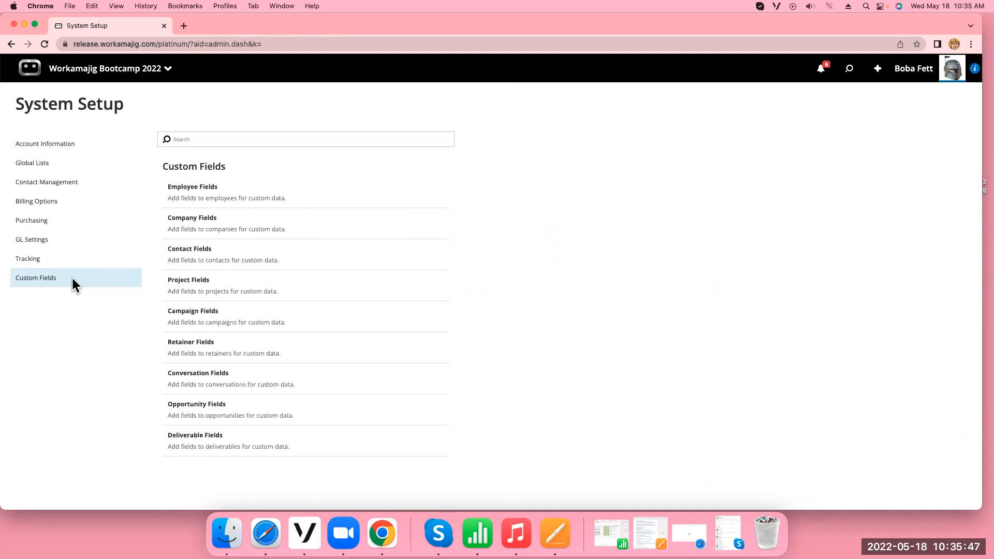
pyautogui.moveTo(217, 291); pyautogui.dragTo(219, 287)
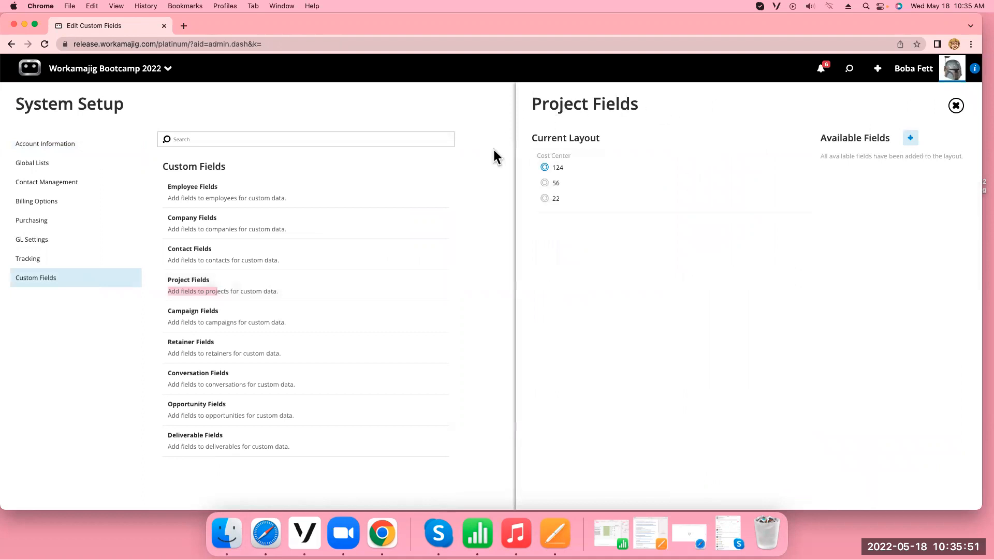
pyautogui.moveTo(584, 173)
pyautogui.click(956, 107)
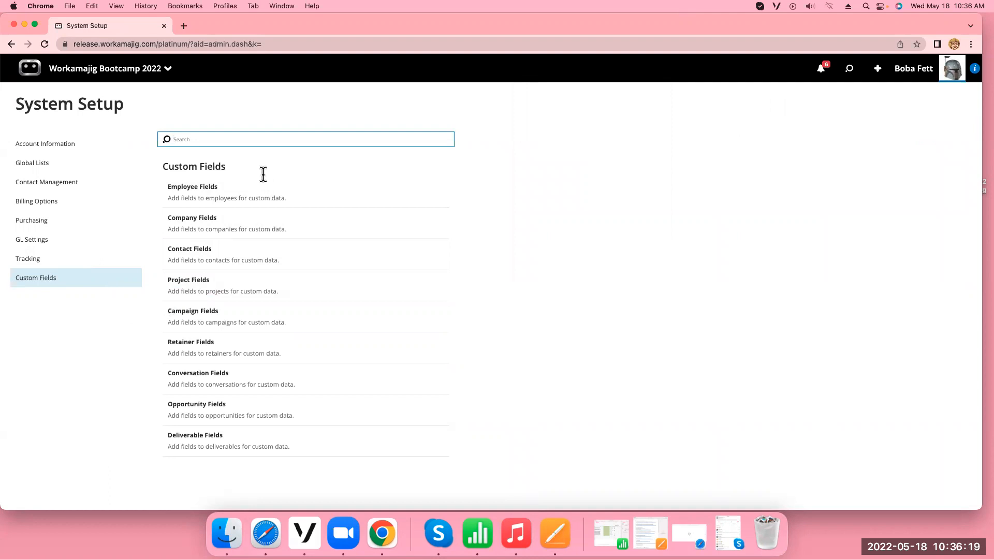
# Review the defined spec sheets in the Tracking setup and open the list of project change requests
pyautogui.click(38, 263)
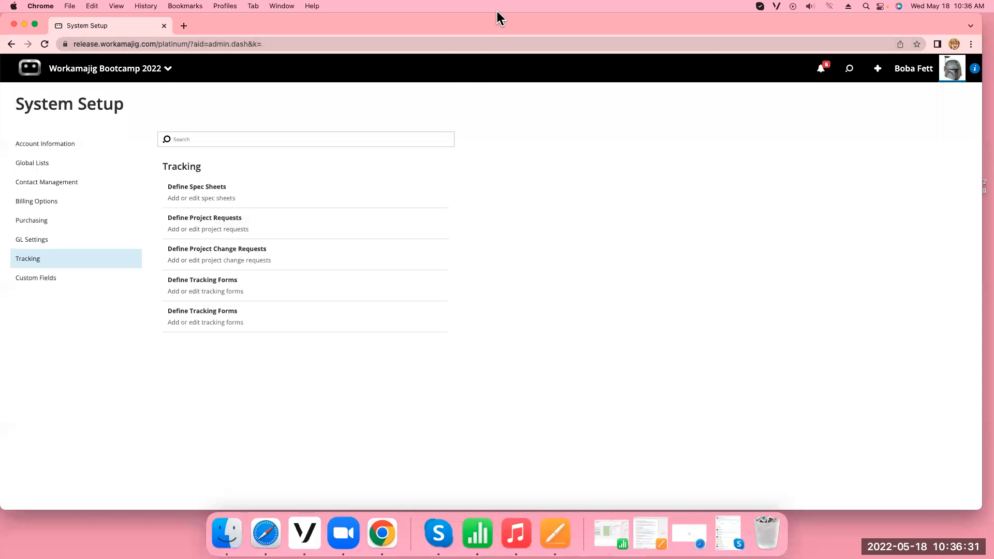
pyautogui.click(271, 193)
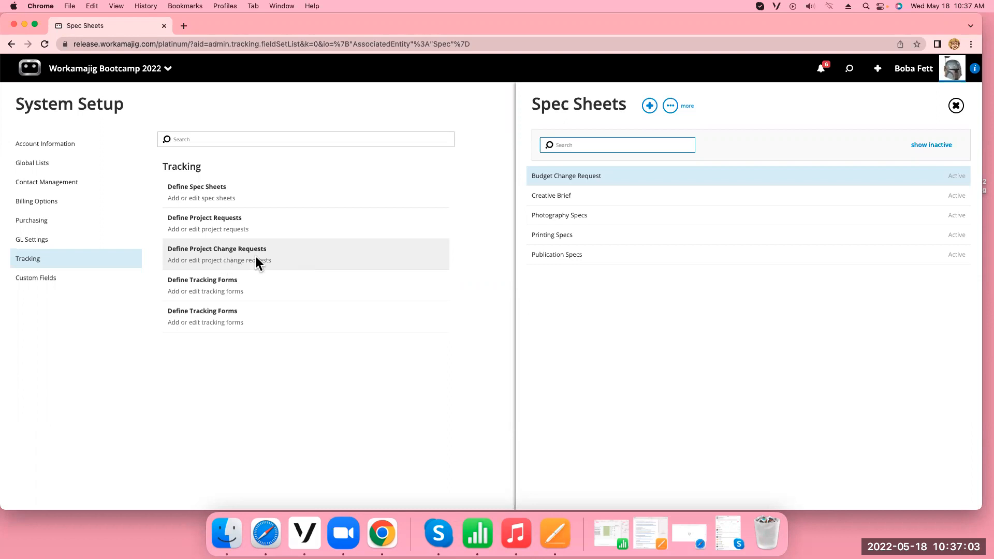
pyautogui.click(239, 254)
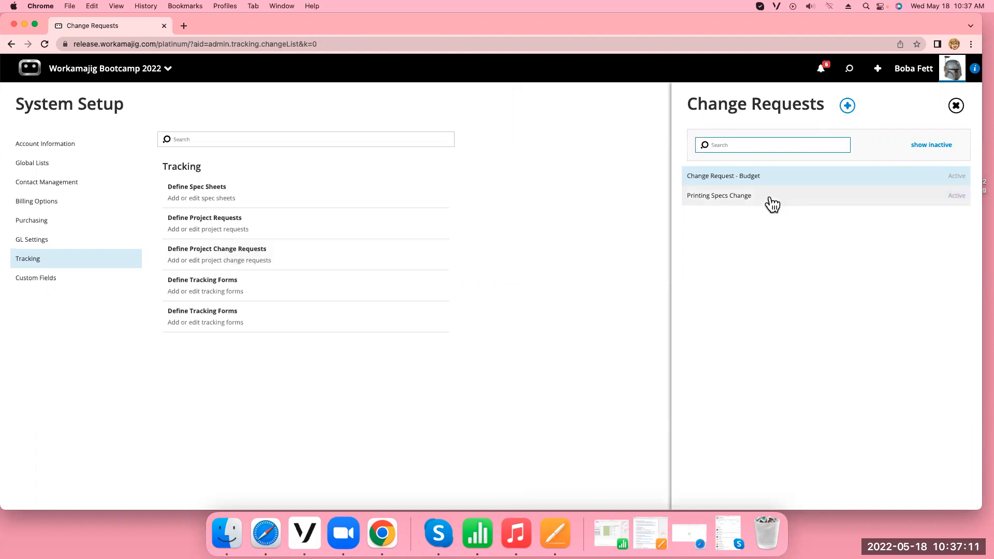
# Examine the definition of Change Request - Budget and the approvers and notified people in its approval process
pyautogui.click(717, 177)
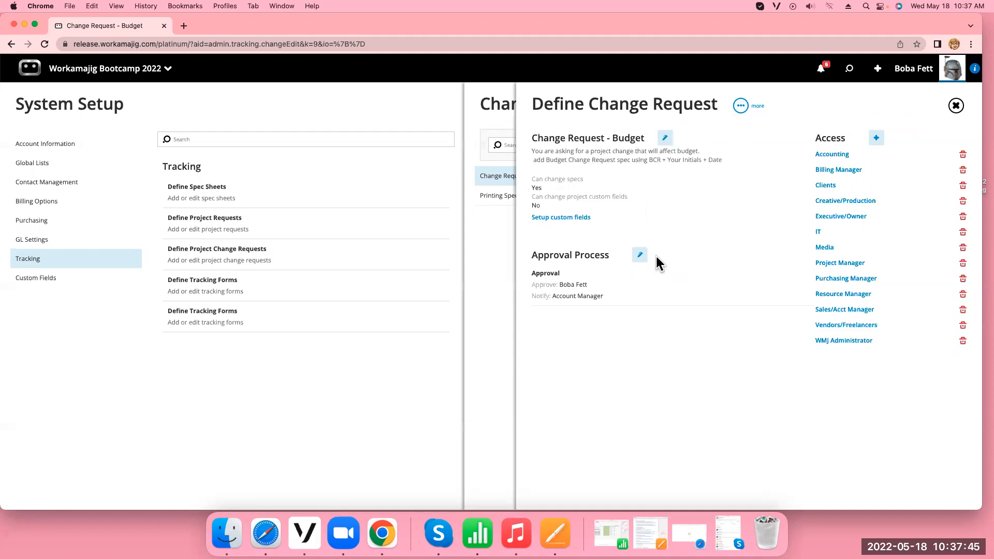
pyautogui.click(641, 259)
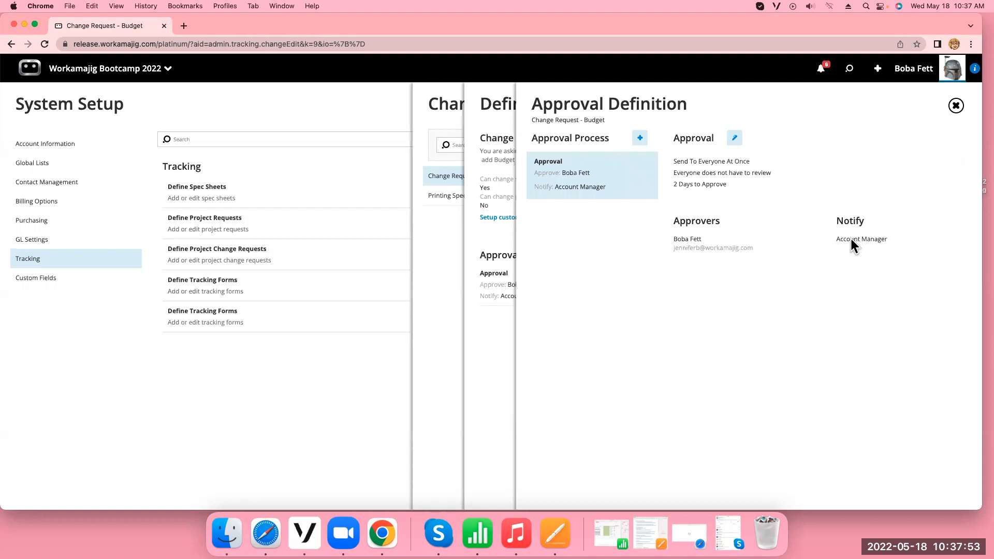
pyautogui.click(956, 106)
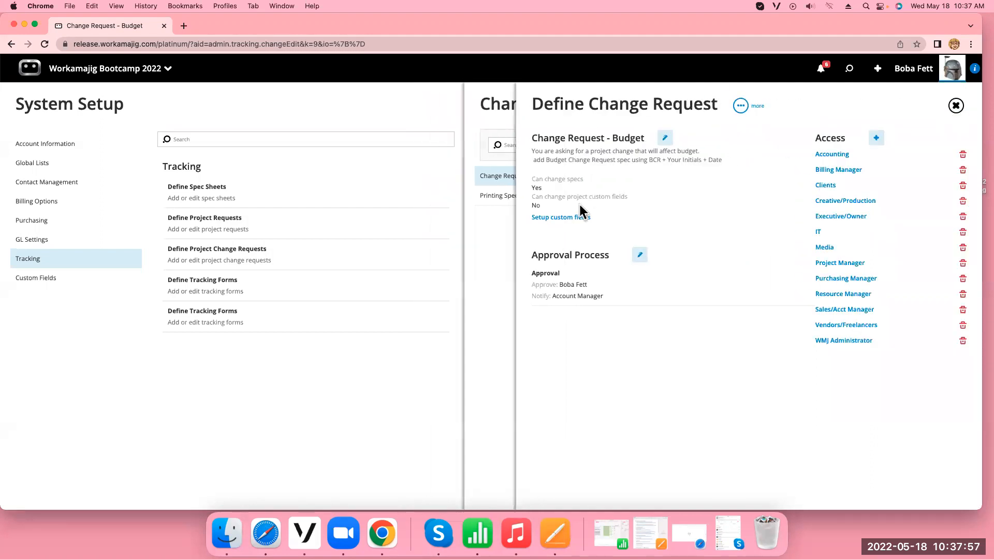
# Review the email subjects and approval options of Change Request - Budget and close its definition
pyautogui.click(665, 138)
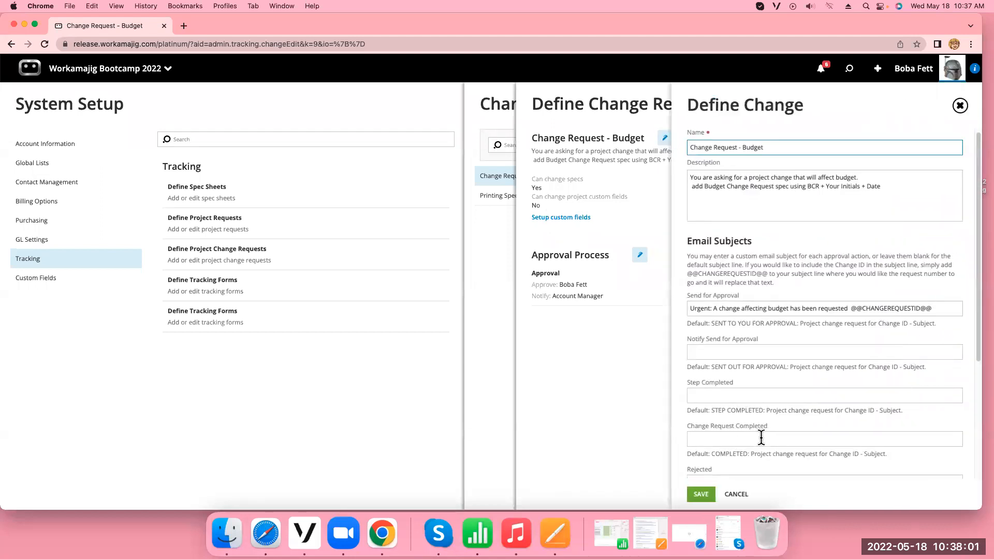
pyautogui.scroll(-5, 761, 437)
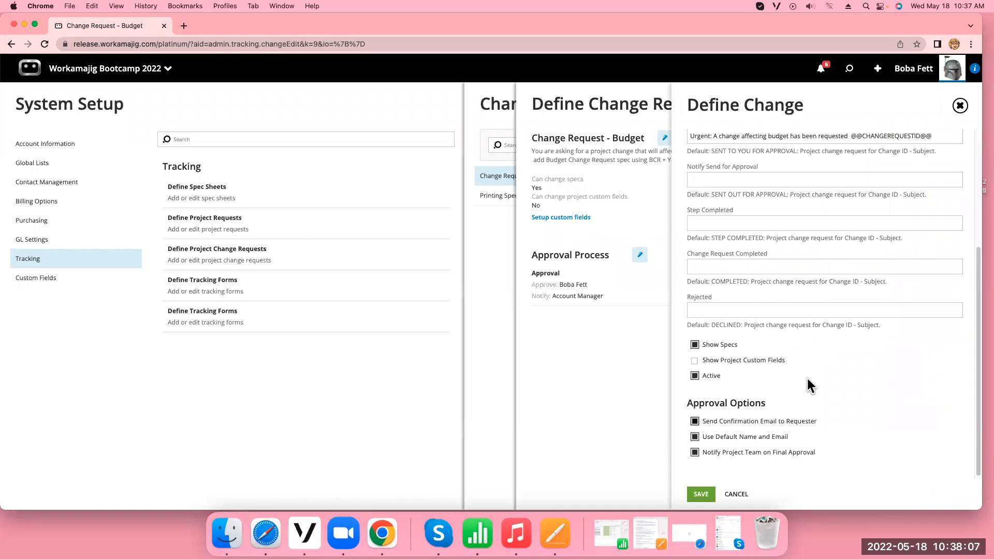
pyautogui.click(959, 107)
pyautogui.click(956, 108)
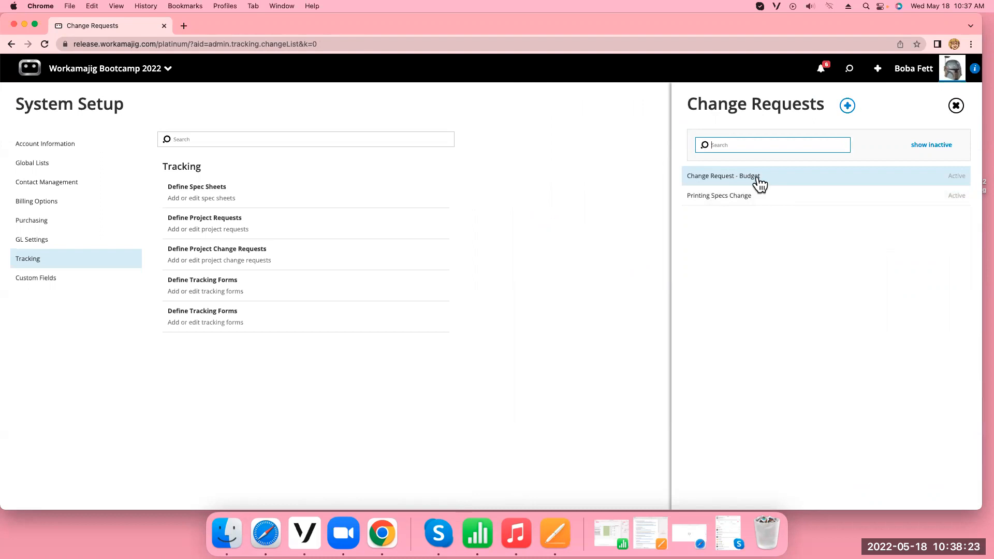
# Examine the Printing Specs Change definition and compare it with the list of defined spec sheets
pyautogui.click(726, 198)
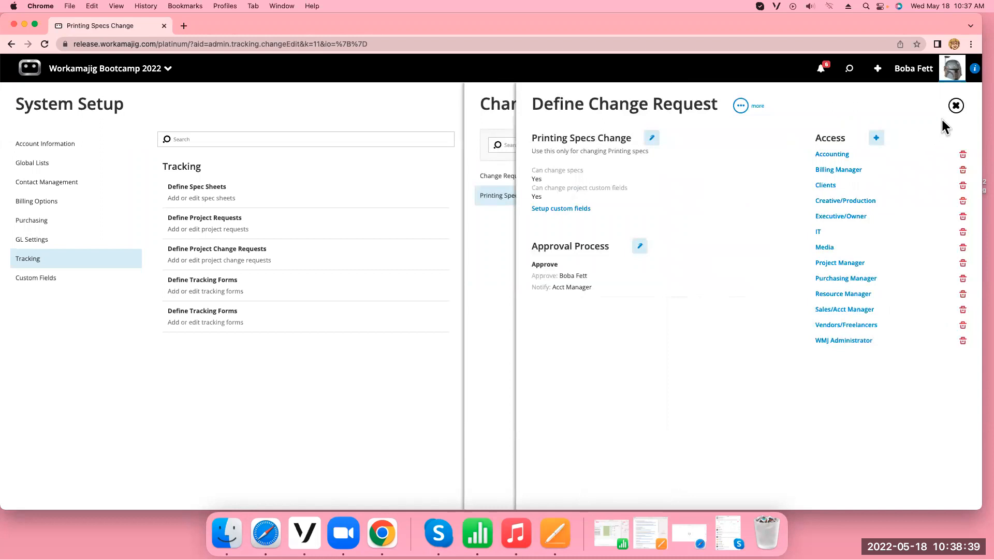
pyautogui.click(956, 106)
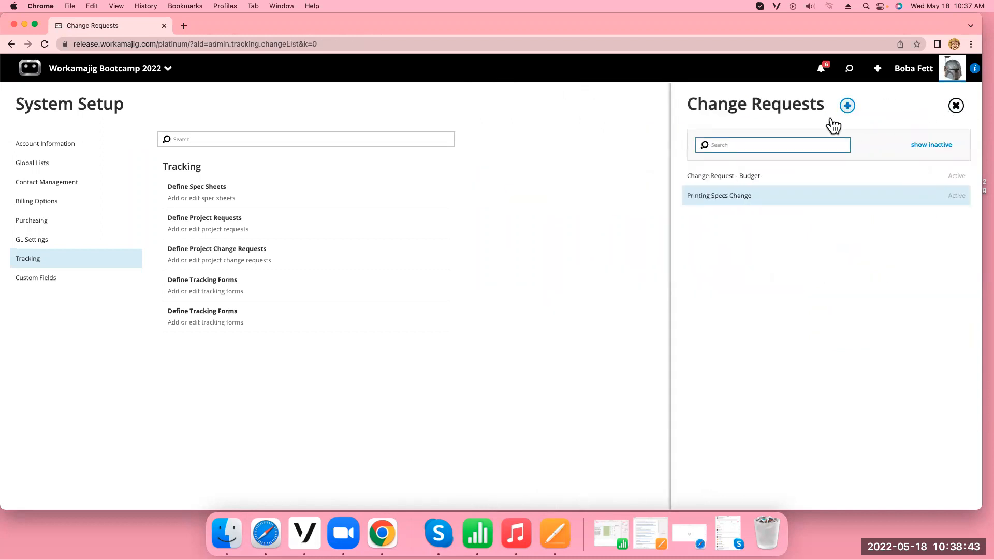
pyautogui.click(268, 193)
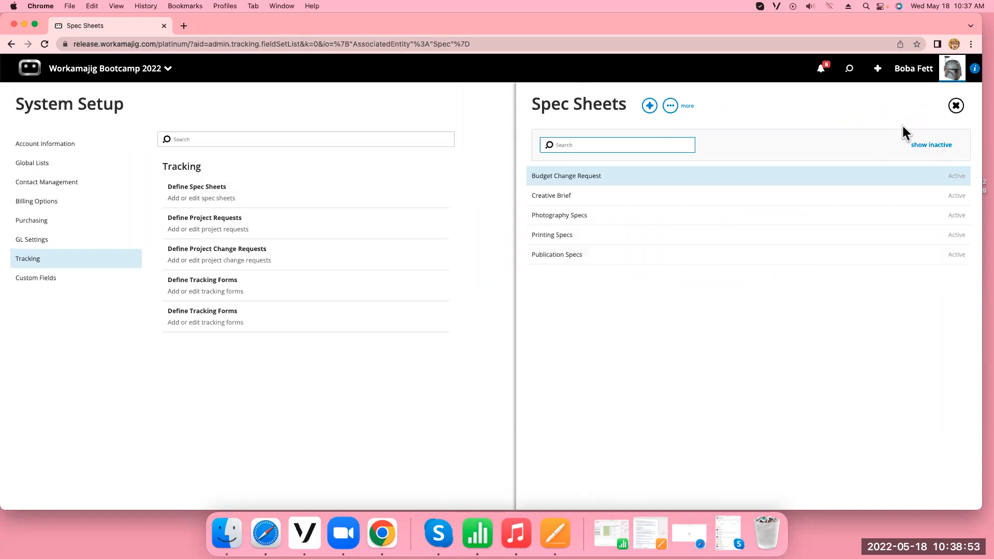
pyautogui.click(956, 106)
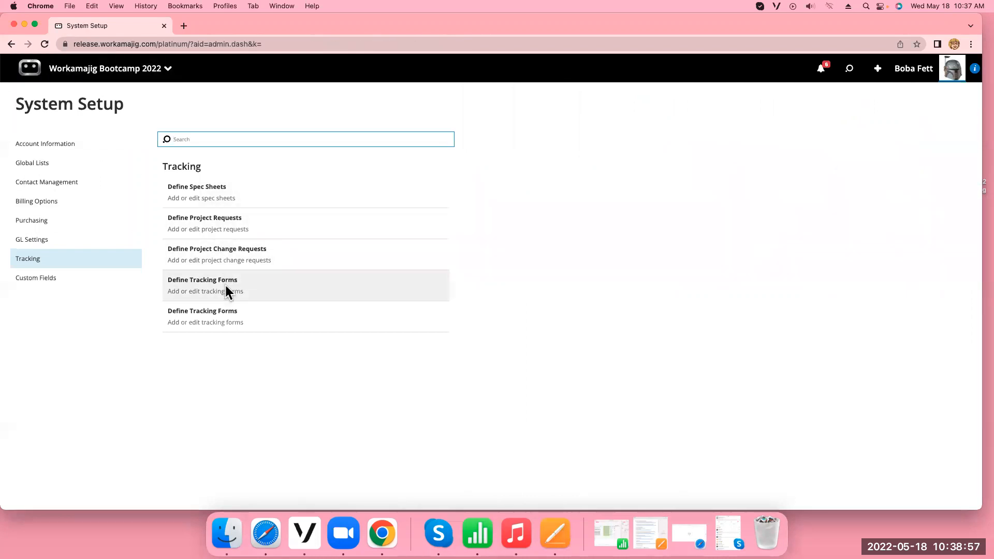
# Start a new project change request definition named "Publication Request Change Specs"
pyautogui.click(214, 254)
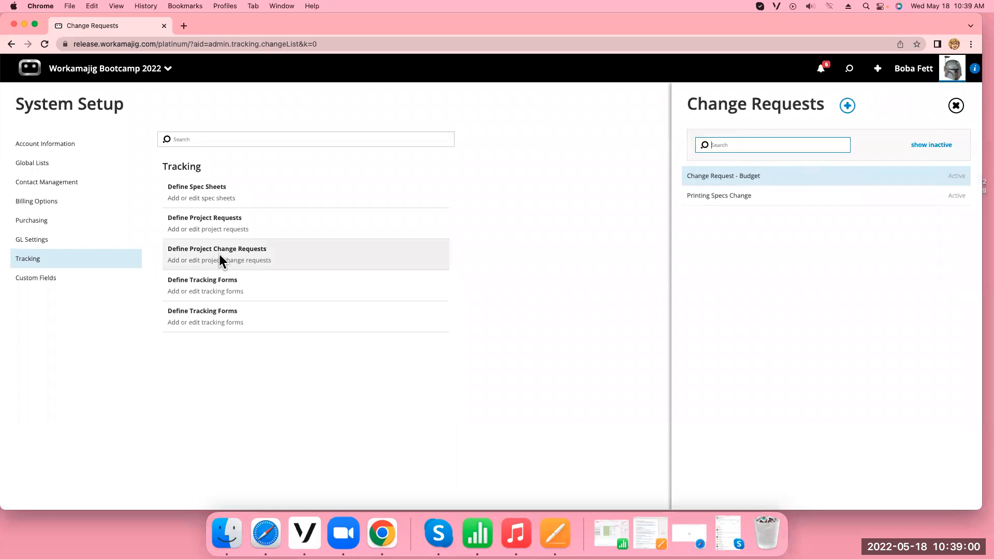
pyautogui.click(847, 106)
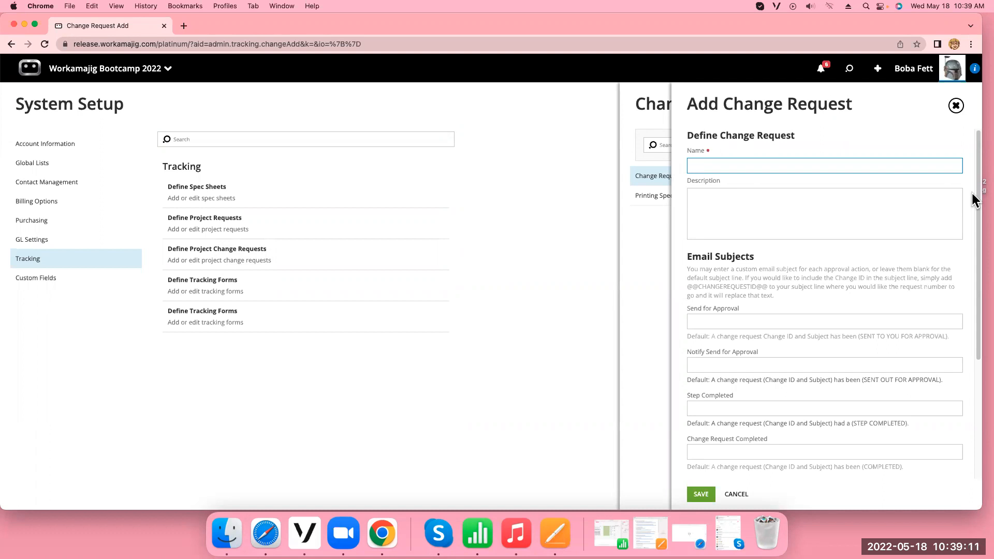
pyautogui.write('Publication Request Change Specs')
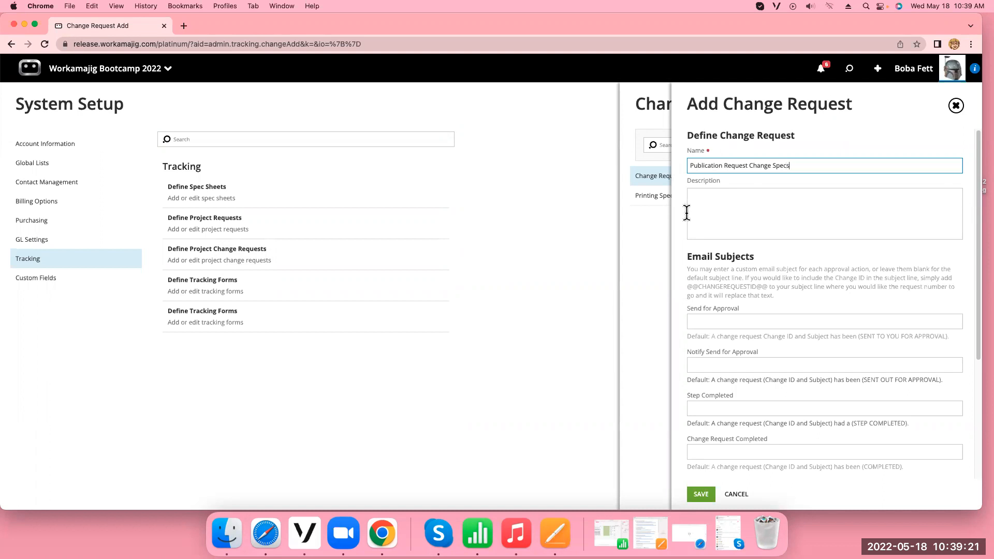
# Enter the description "This is for only Pubs" for the new change request
pyautogui.click(707, 201)
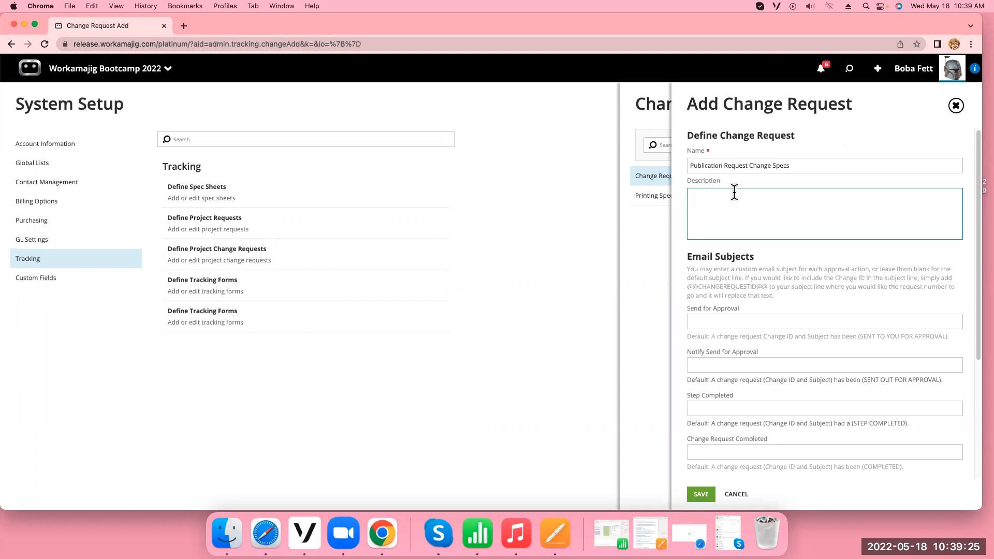
pyautogui.write('This is for only Pubs')
# Try a custom email subject for Send for Approval and clear the field again
pyautogui.scroll(-1, 761, 280)
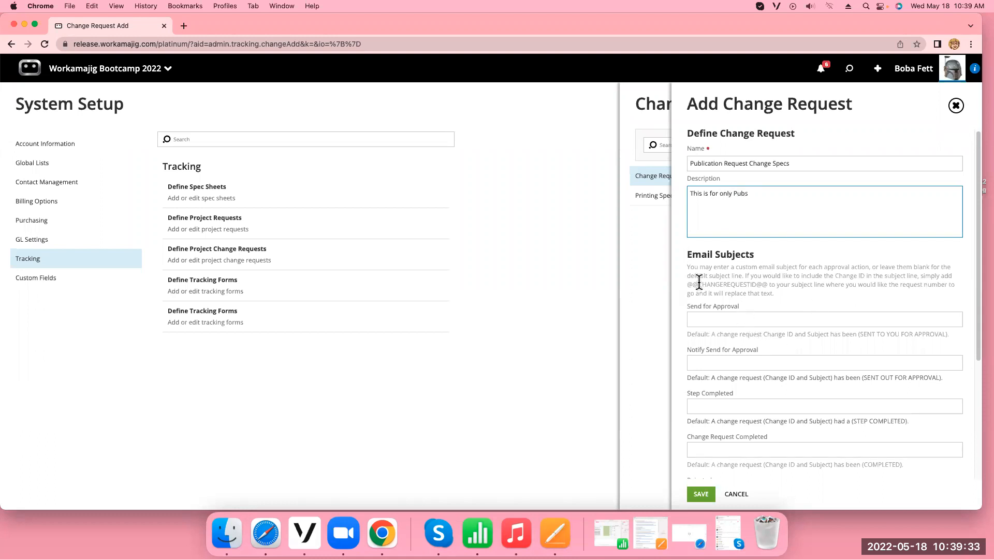
pyautogui.scroll(-3, 979, 304)
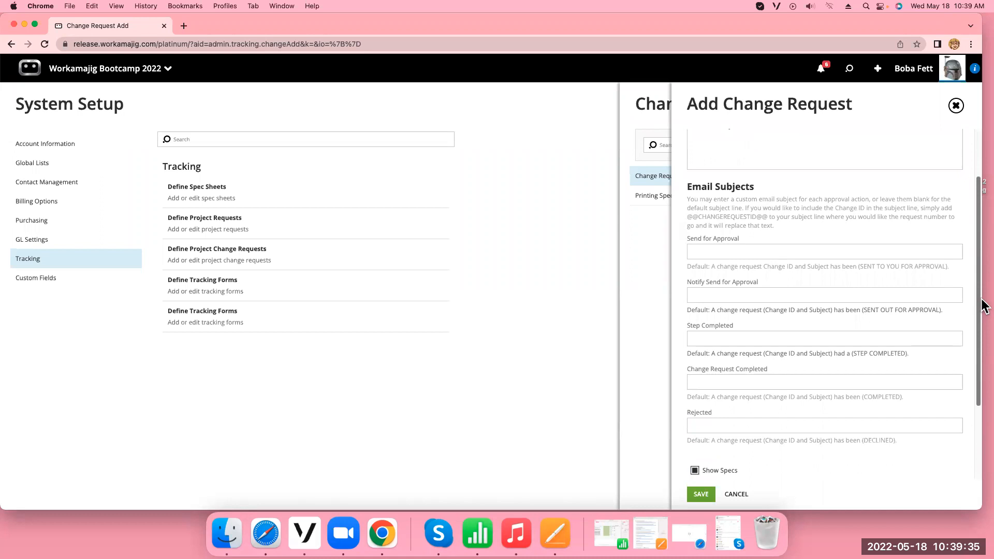
pyautogui.scroll(-1, 983, 306)
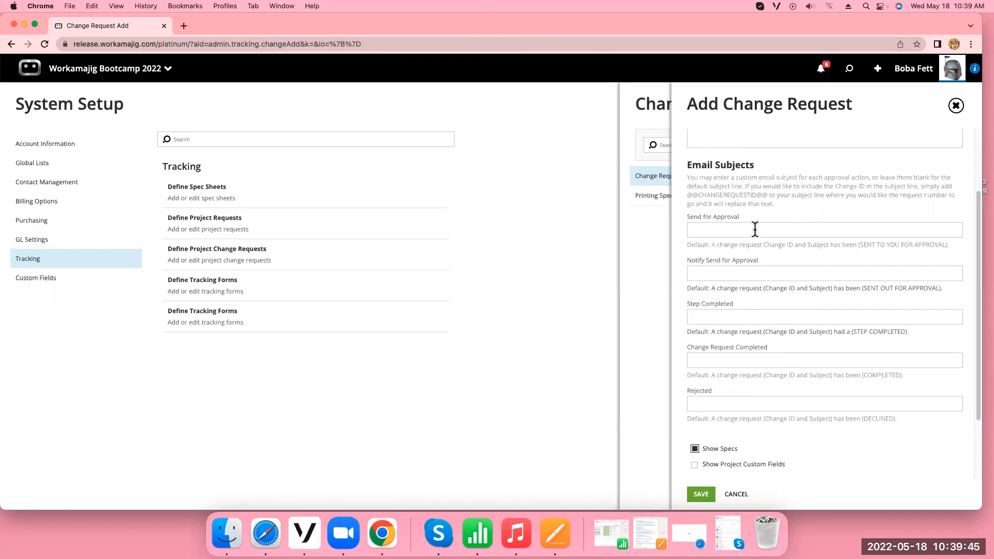
pyautogui.click(699, 229)
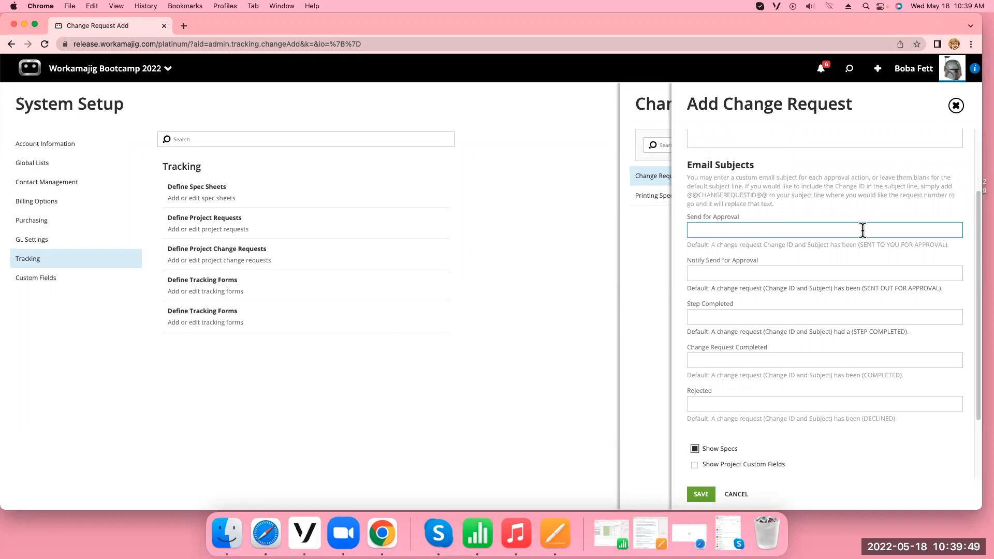
pyautogui.write('WAit here')
pyautogui.press('BackSpace')
pyautogui.press('BackSpace')
pyautogui.press('BackSpace')
pyautogui.press('BackSpace')
pyautogui.press('BackSpace')
pyautogui.press('BackSpace')
pyautogui.press('BackSpace')
pyautogui.press('BackSpace')
pyautogui.press('BackSpace')
# Review the default email subjects and approval options, and save the new change request definition
pyautogui.moveTo(712, 245); pyautogui.dragTo(961, 246)
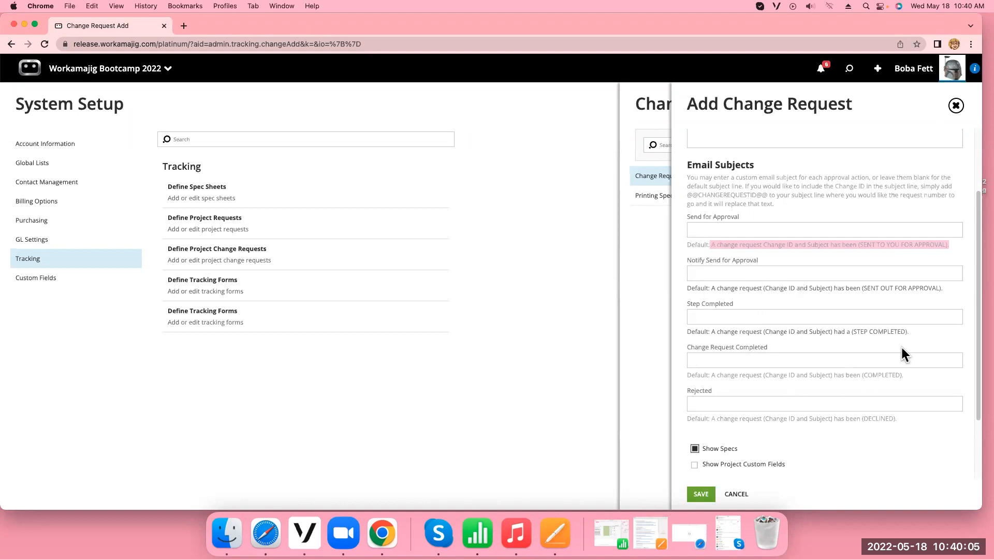
pyautogui.scroll(-3, 904, 352)
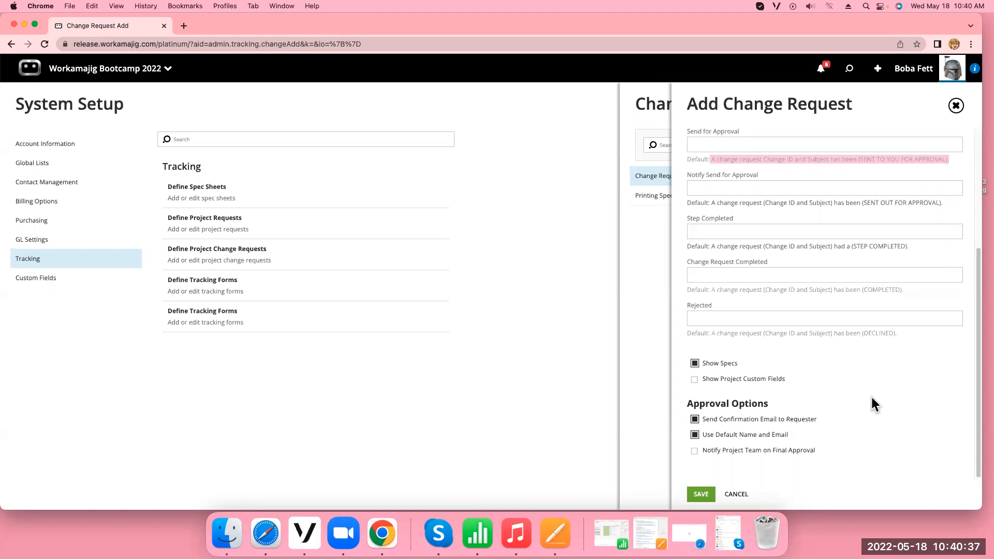
pyautogui.scroll(3, 872, 398)
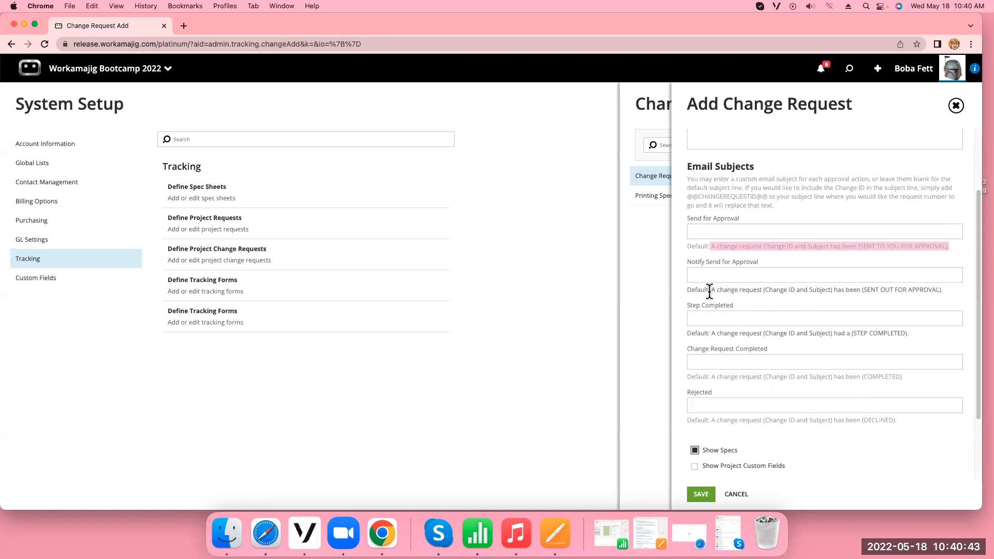
pyautogui.scroll(-3, 973, 288)
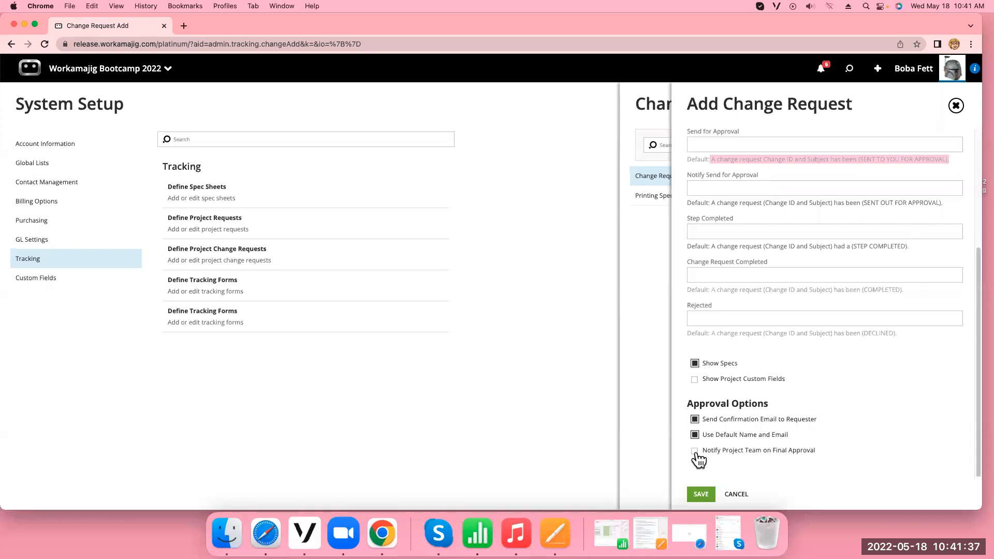
pyautogui.click(703, 494)
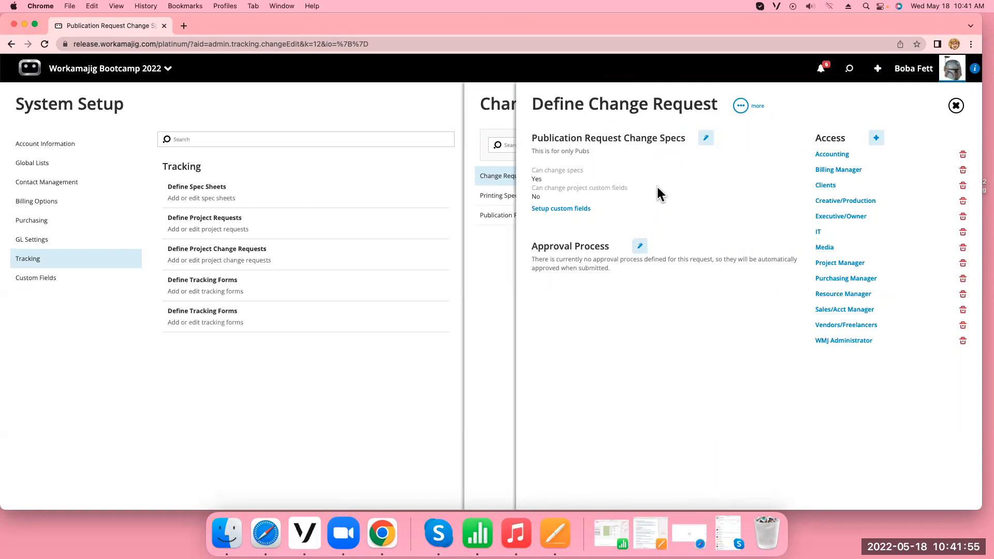
# Remove the IT group from the access list of Publication Request Change Specs and check which security groups can be added
pyautogui.click(705, 141)
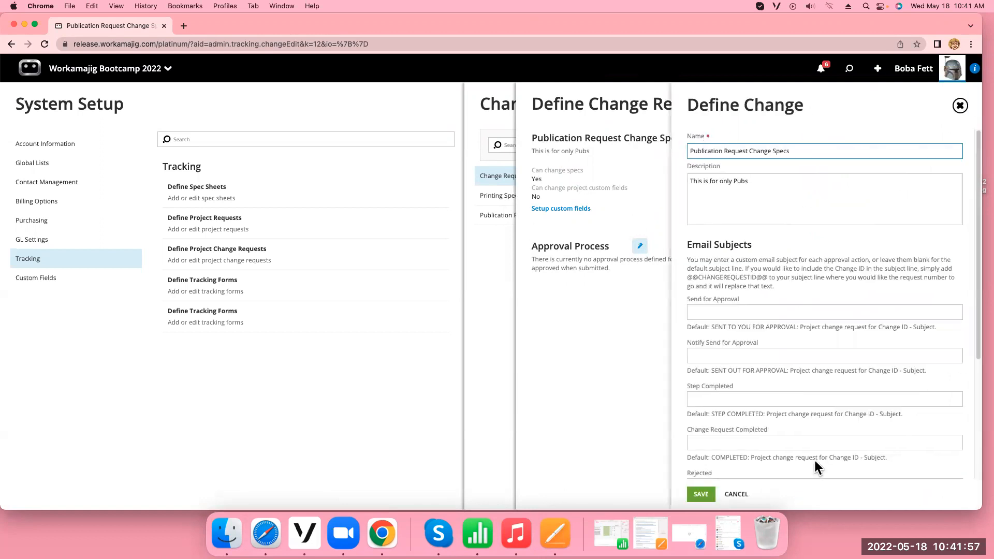
pyautogui.click(961, 106)
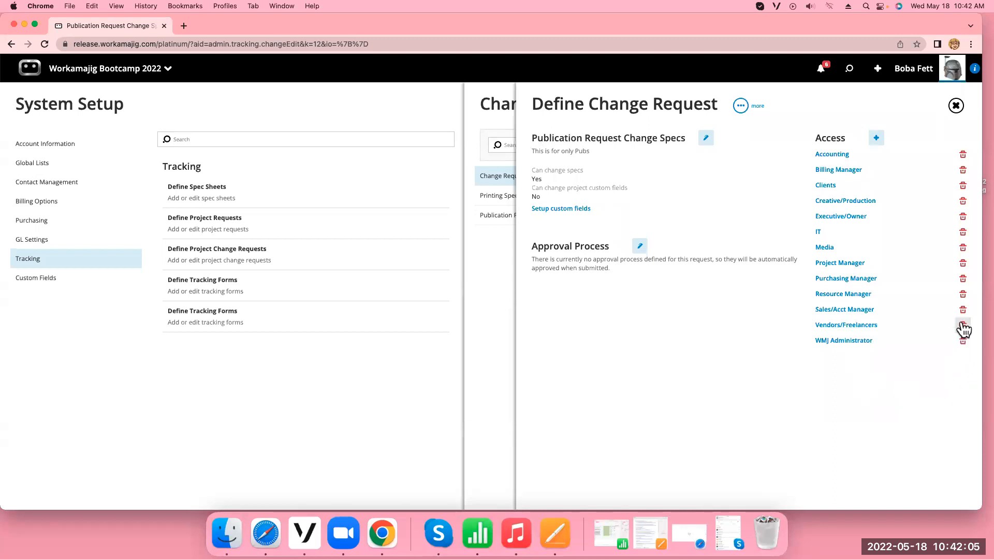
pyautogui.click(964, 233)
pyautogui.click(909, 69)
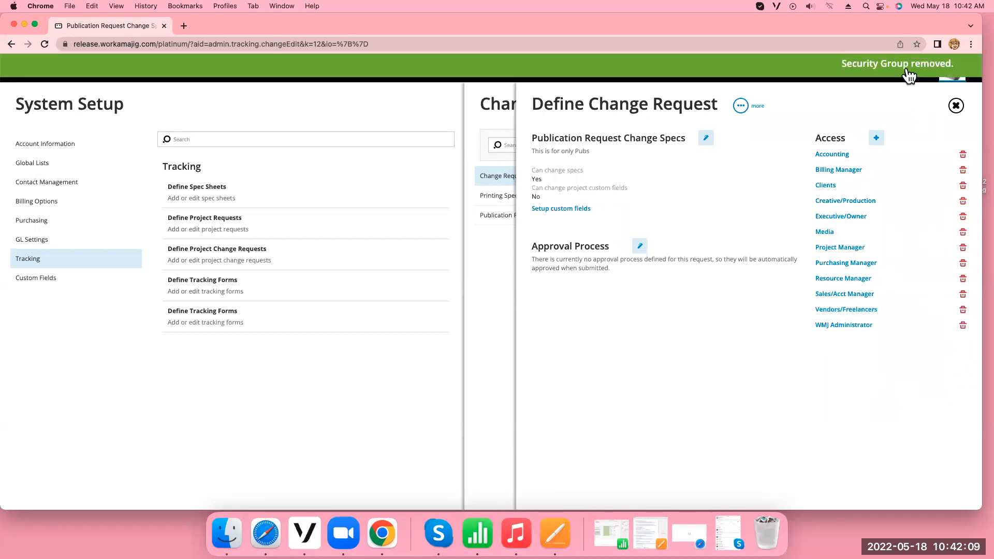
pyautogui.click(877, 138)
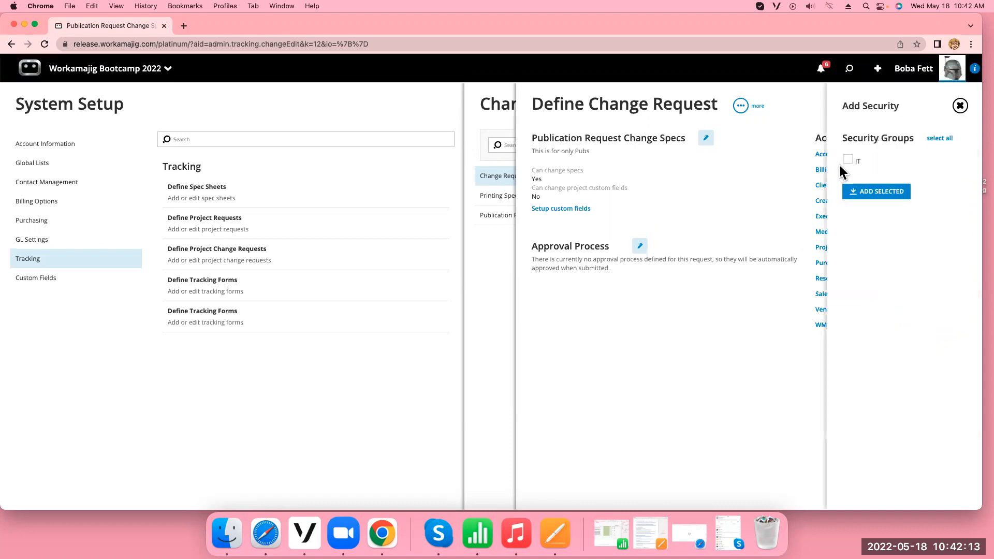
pyautogui.click(960, 105)
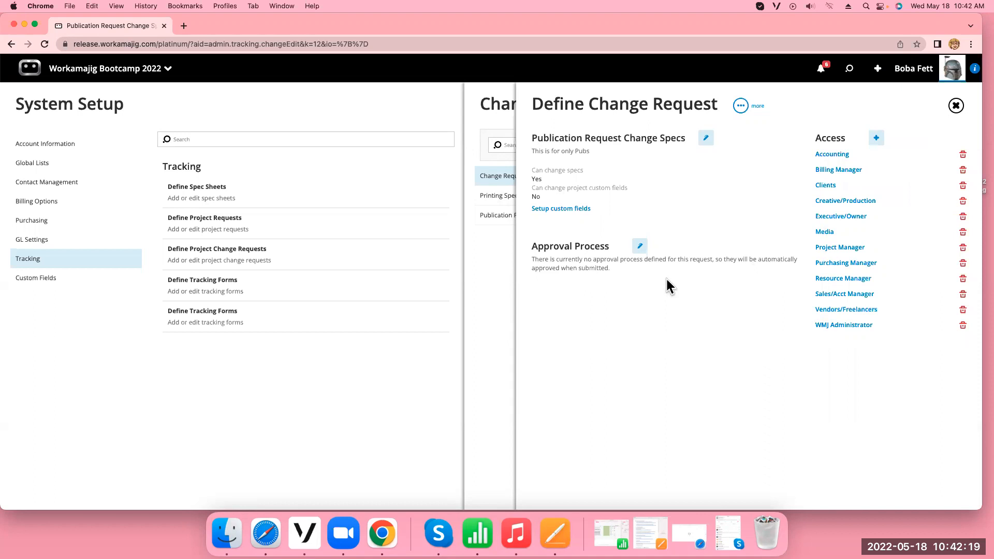
# Add an approval step named "Approve" to Publication Request Change Specs with the instructions "Please look at these specs and approve"
pyautogui.click(641, 247)
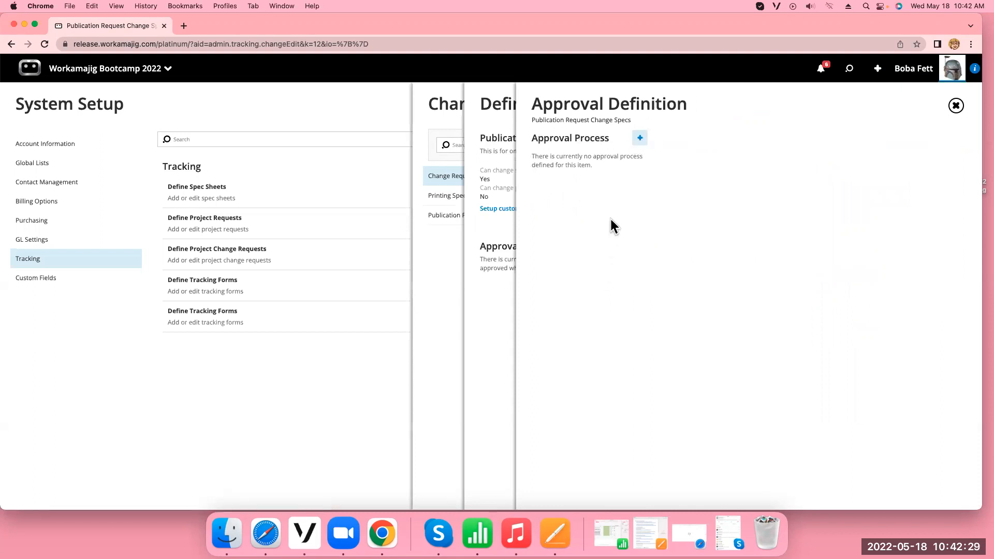
pyautogui.click(640, 138)
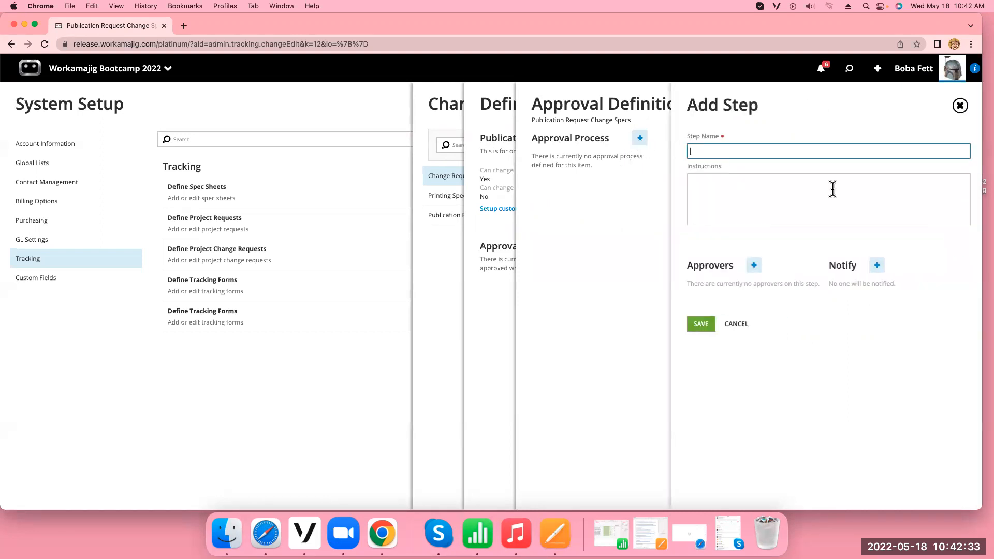
pyautogui.write('Approve')
pyautogui.click(711, 180)
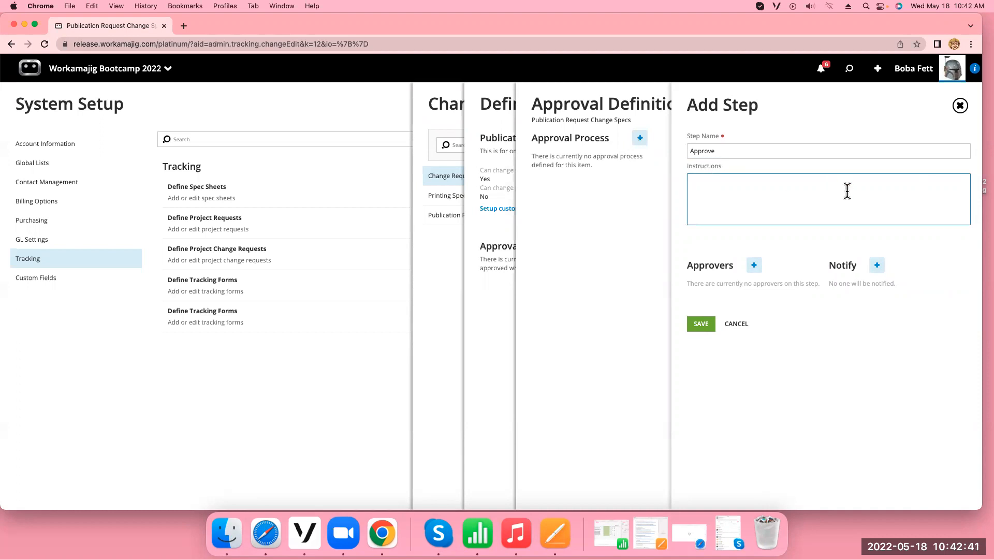
pyautogui.write('Please look at these specs and approve')
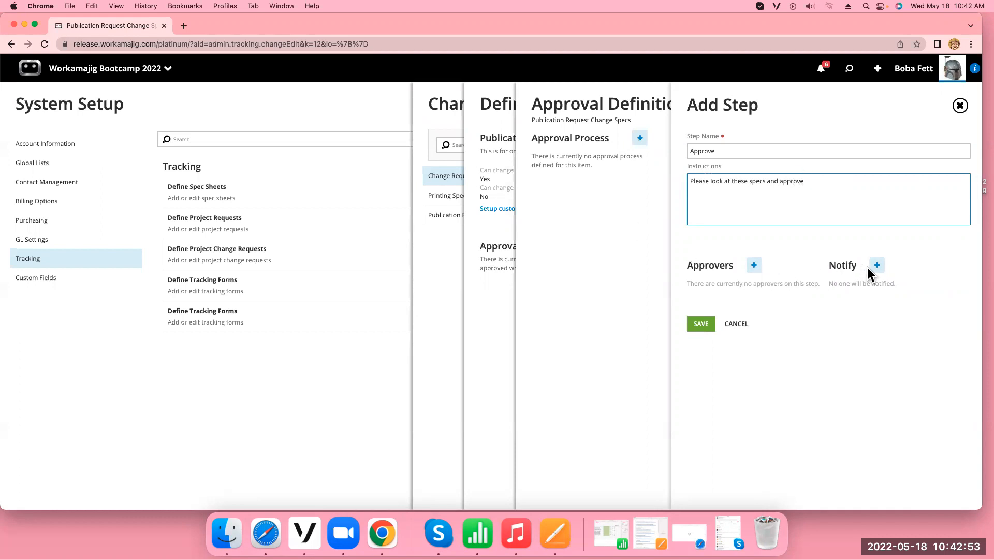
# Add the signed-in user from the Staff list as an approver of the Approve step
pyautogui.click(754, 266)
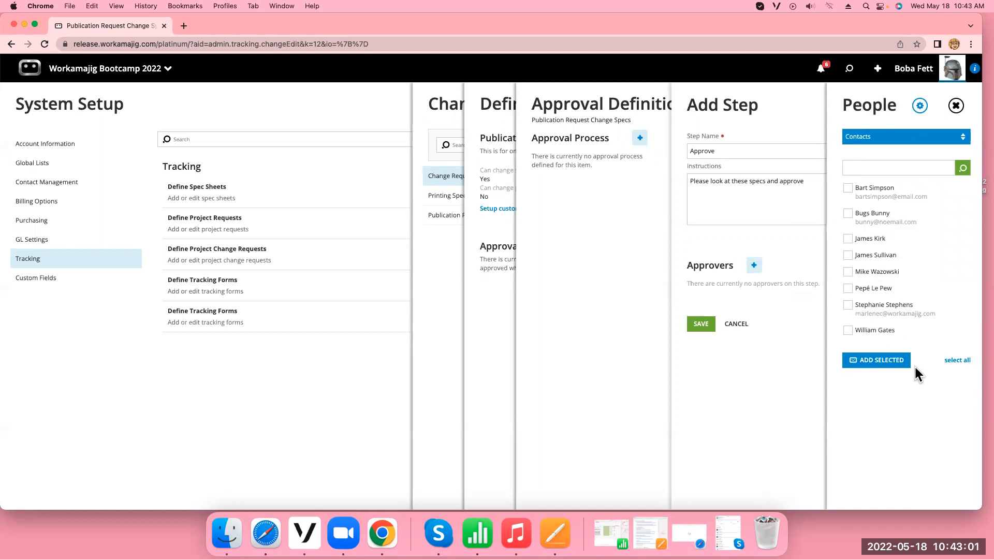
pyautogui.click(961, 136)
pyautogui.click(896, 120)
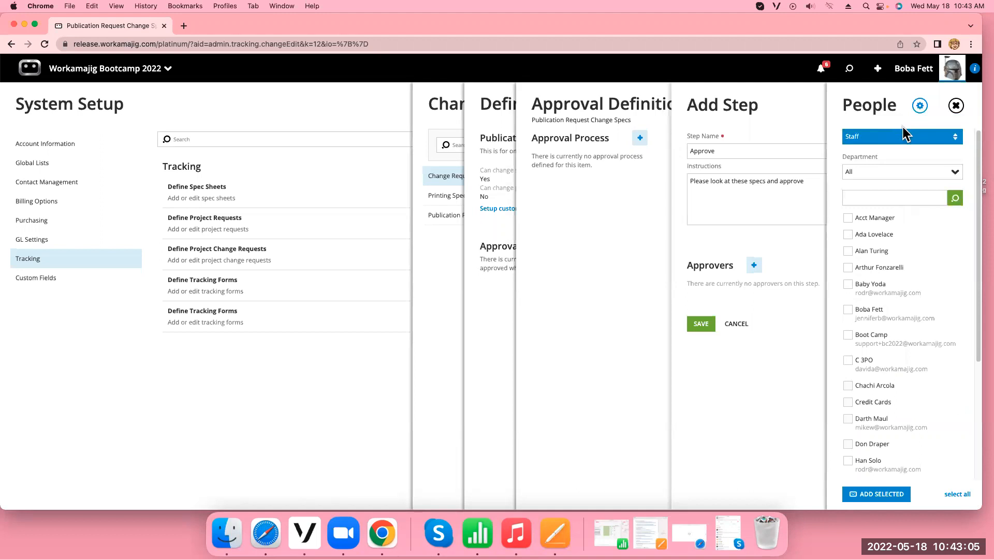
pyautogui.click(849, 311)
pyautogui.click(881, 497)
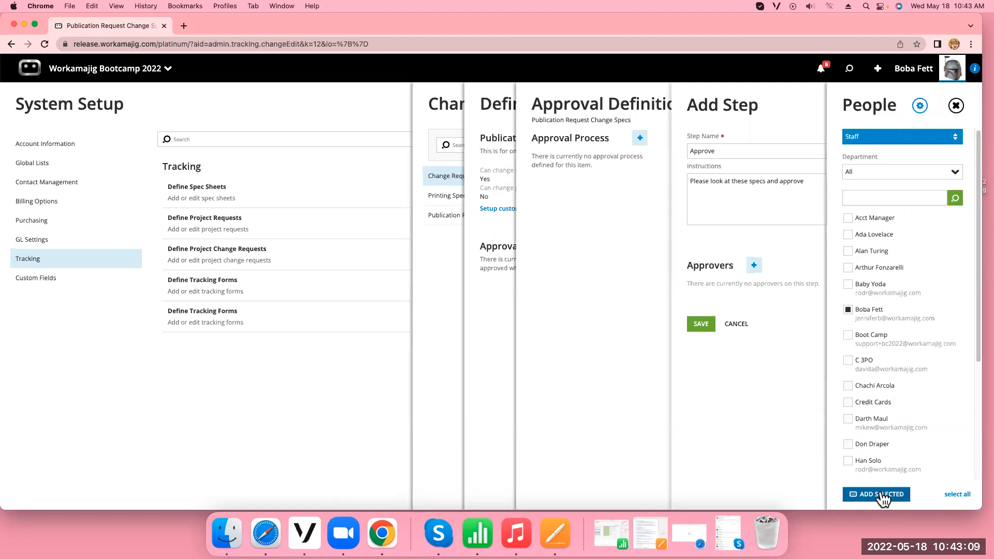
pyautogui.click(957, 107)
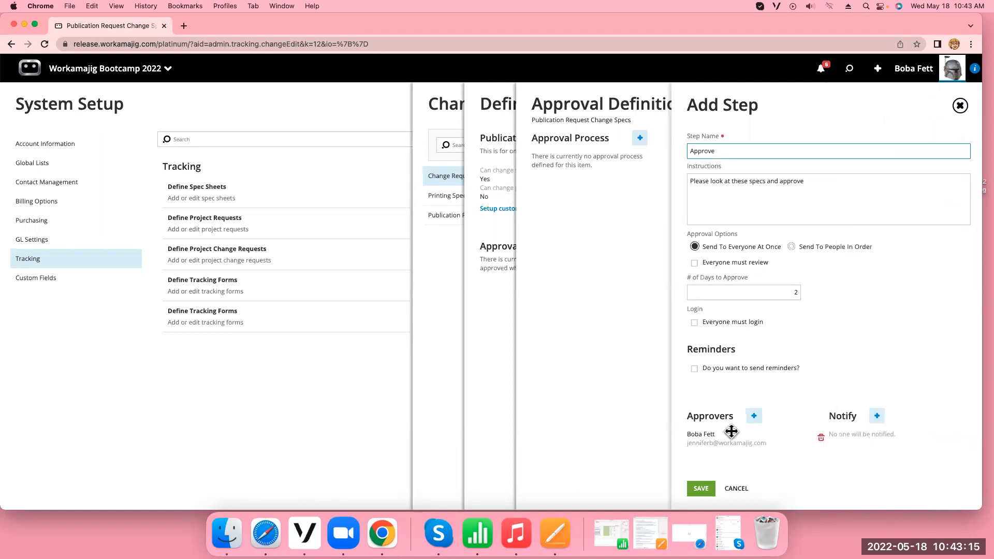
# Add the same staff member to the people notified by the Approve step
pyautogui.click(878, 419)
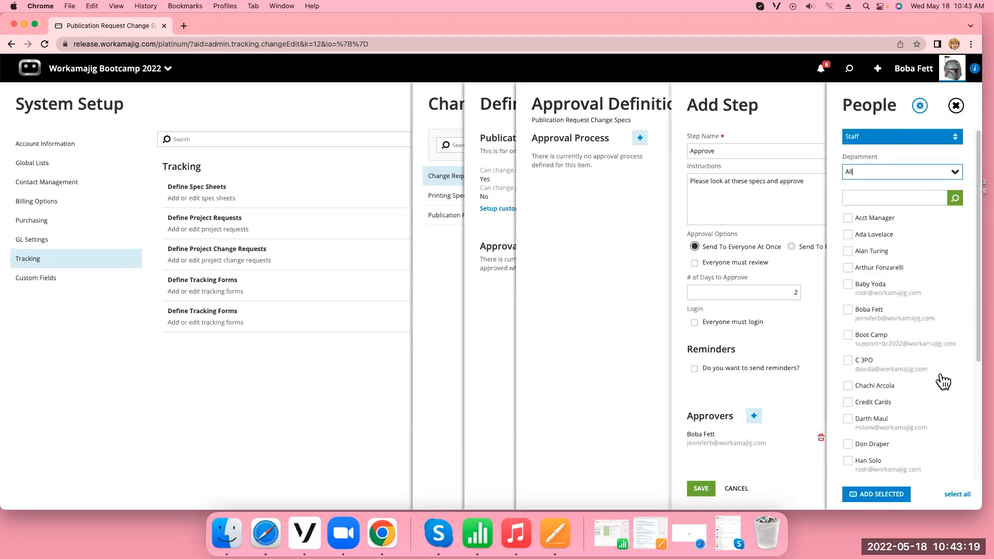
pyautogui.click(848, 310)
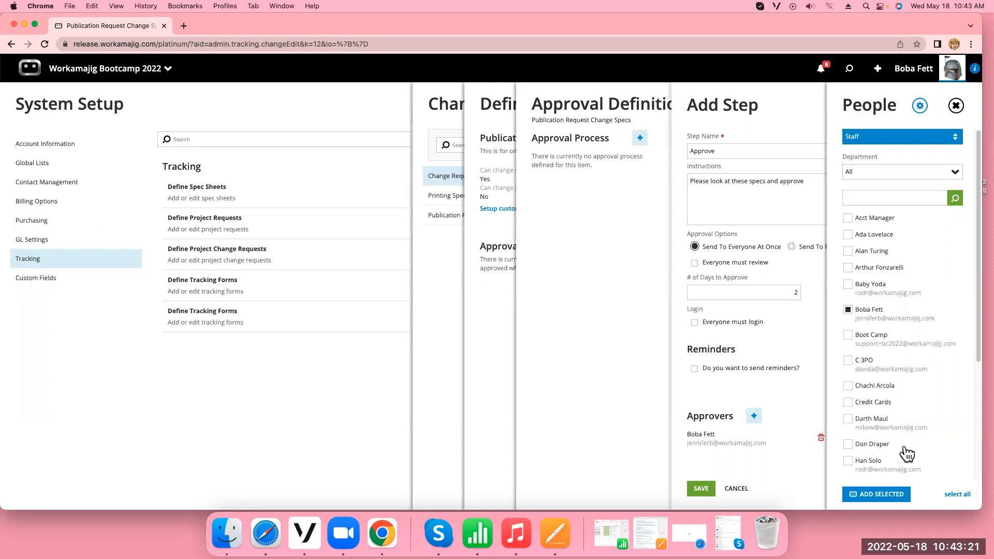
pyautogui.click(883, 495)
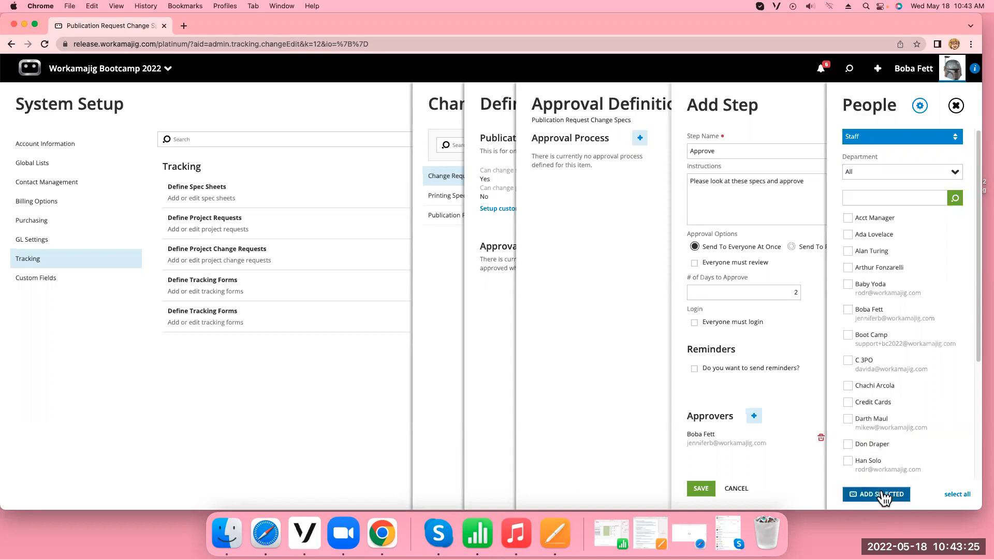
pyautogui.click(956, 107)
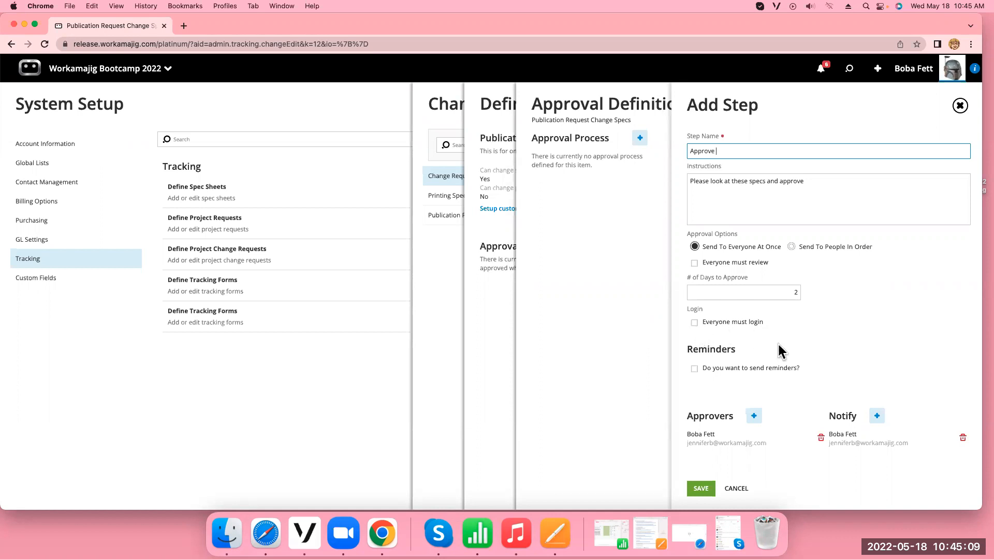
# Try enabling reminders on the Approve step, check the interval choices, and turn reminders off again
pyautogui.click(697, 370)
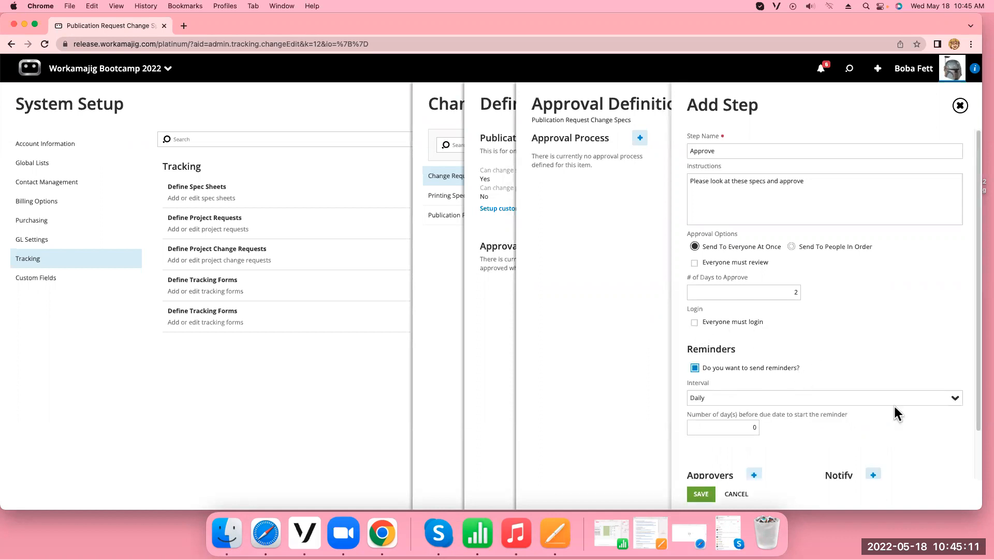
pyautogui.click(956, 401)
pyautogui.click(956, 402)
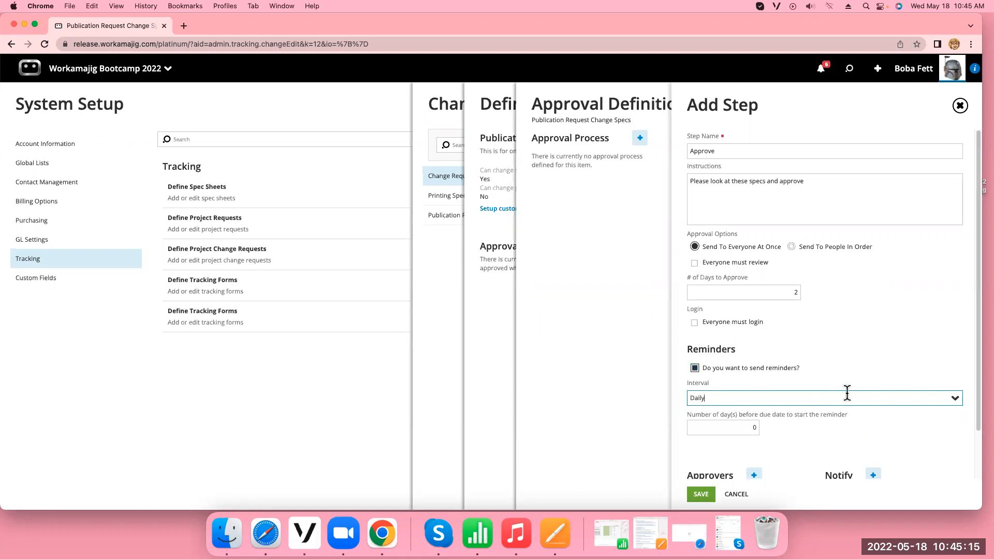
pyautogui.click(696, 368)
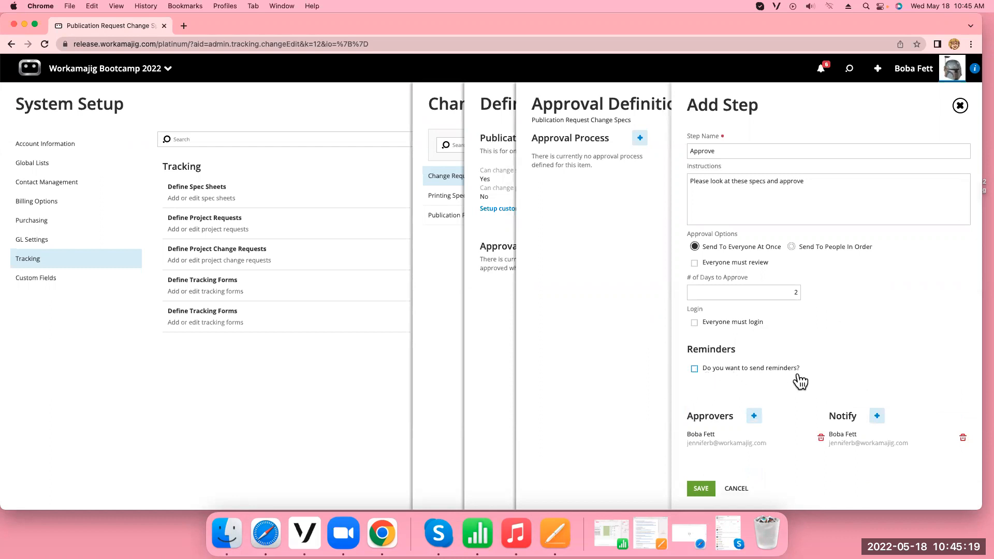
# Save the Approve step and return to the change request definition
pyautogui.click(702, 489)
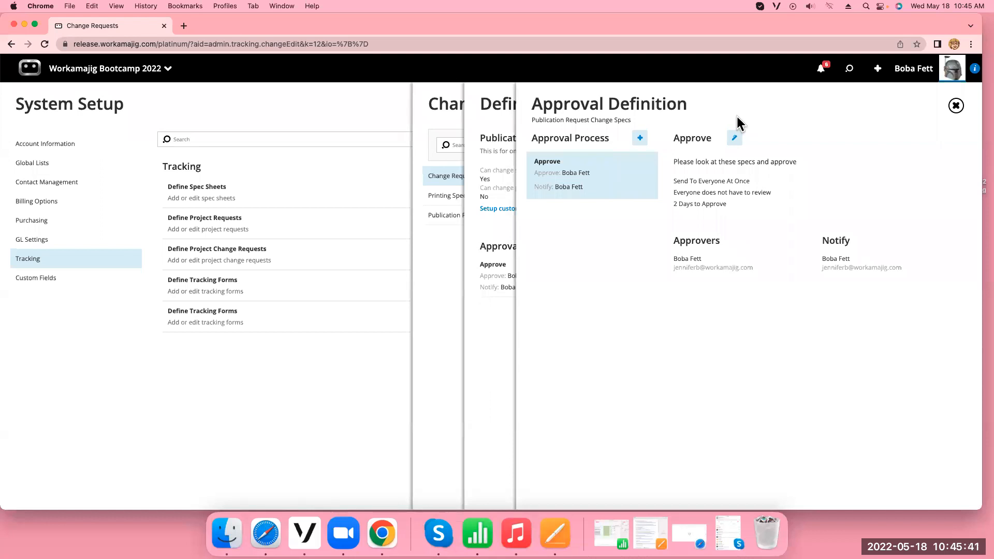
pyautogui.click(956, 106)
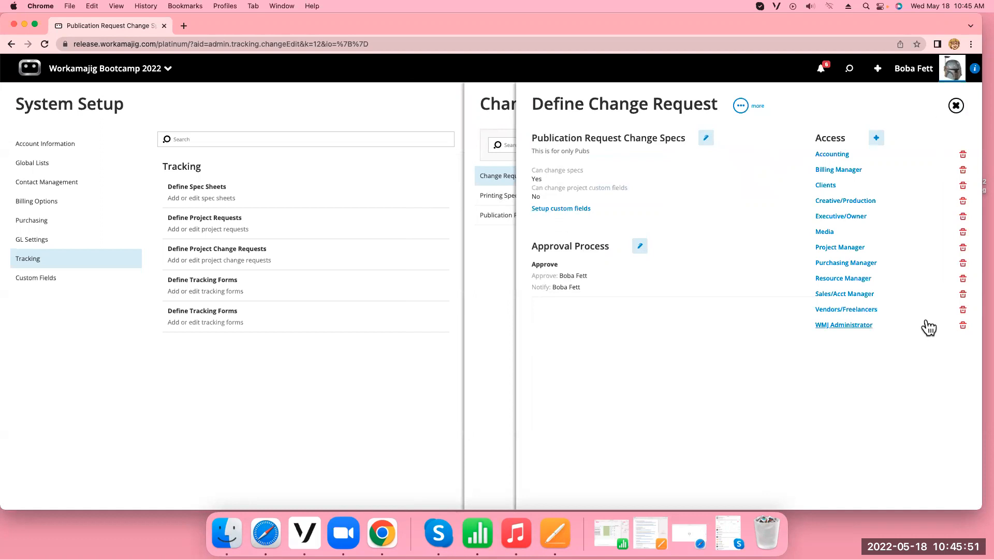
# Create a new custom field for the change request with the field name Fun_Stuff
pyautogui.click(576, 211)
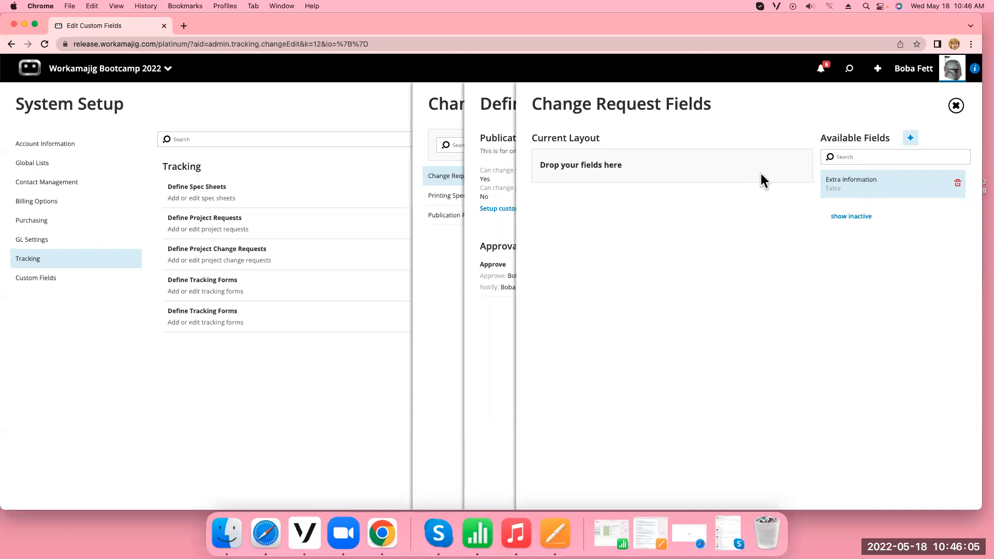
pyautogui.click(911, 137)
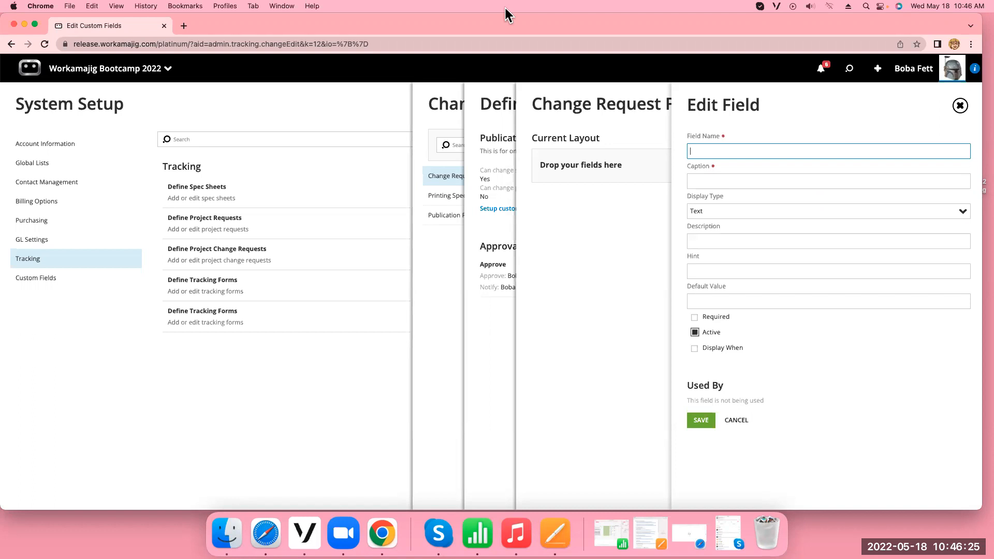
pyautogui.write('More Fun Stuff')
pyautogui.moveTo(741, 156); pyautogui.dragTo(667, 151)
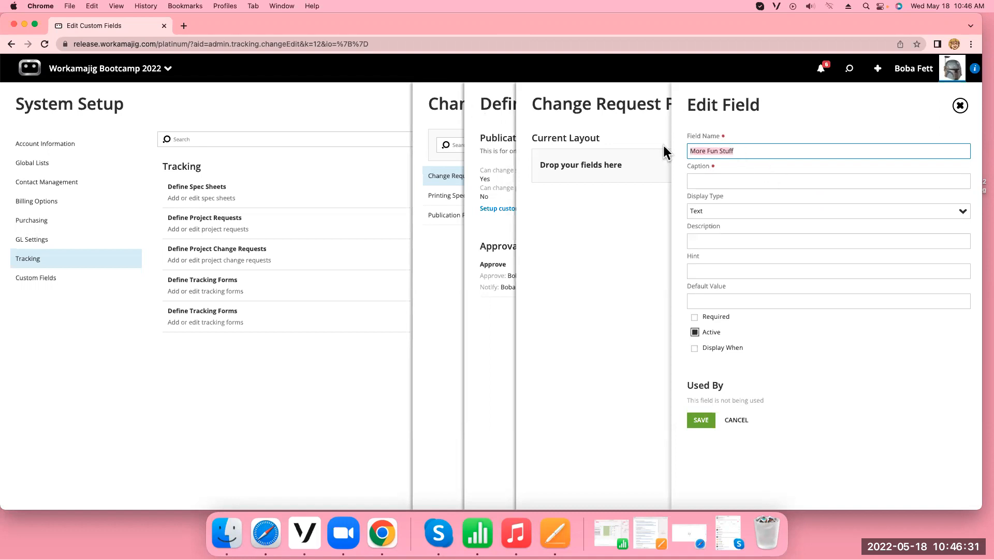
pyautogui.write('Fun')
pyautogui.write(' Stuff')
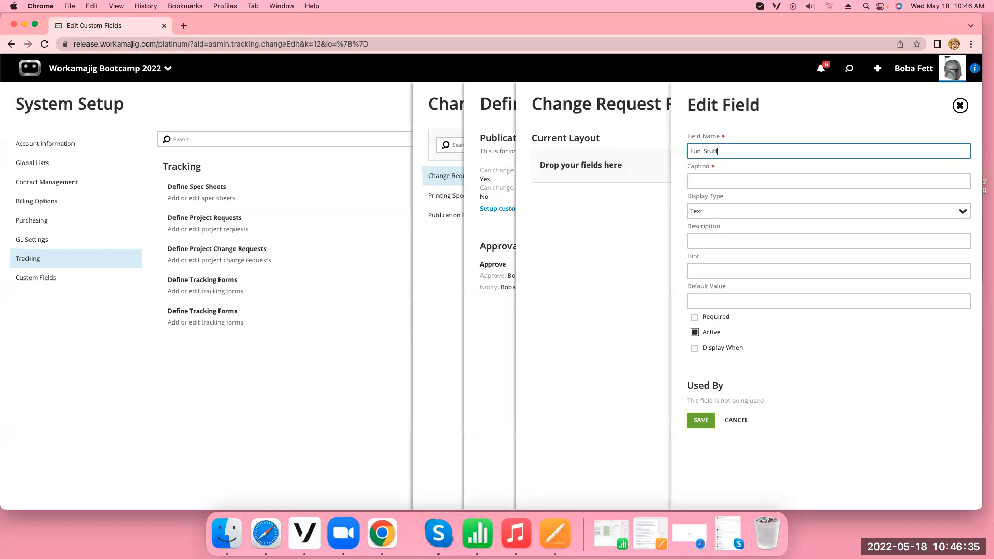
# Give the new field the caption "Fun Stuff" and the display type Multiple Checkbox
pyautogui.click(712, 181)
pyautogui.write('fu')
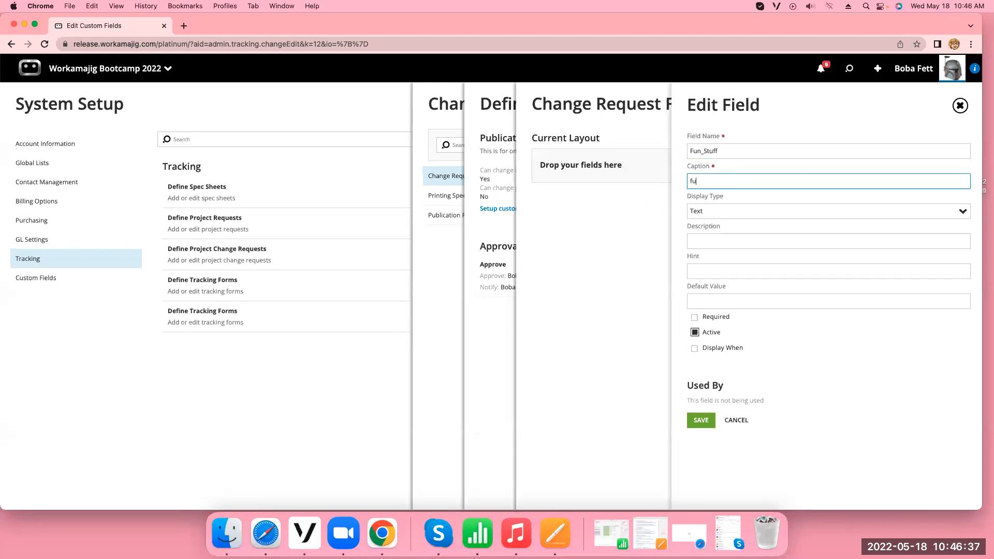
pyautogui.write('n Stuff')
pyautogui.click(960, 213)
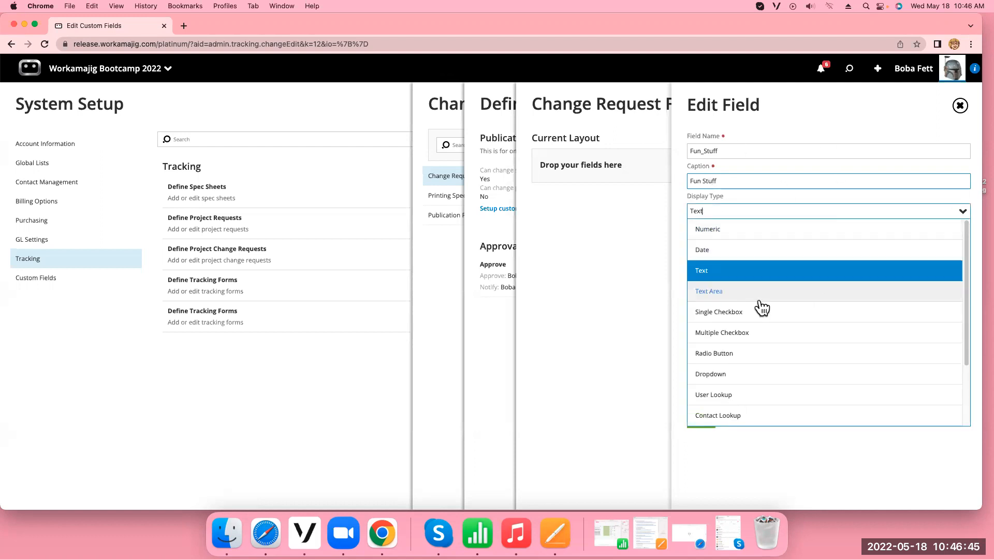
pyautogui.click(752, 335)
# Enter the options one, two and three on separate lines and save the custom field
pyautogui.click(702, 302)
pyautogui.write('one')
pyautogui.press('Return')
pyautogui.write('two')
pyautogui.press('Return')
pyautogui.write('three')
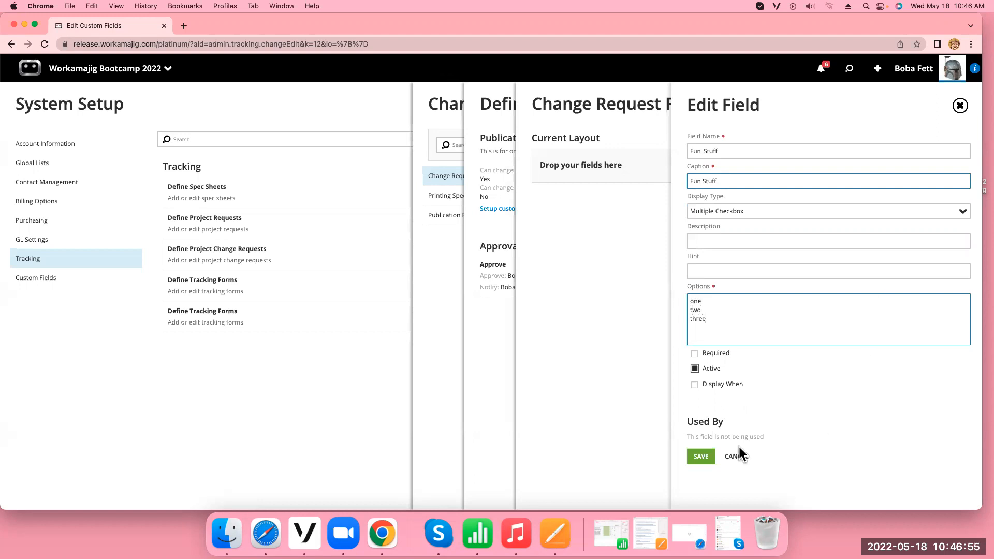
pyautogui.click(701, 456)
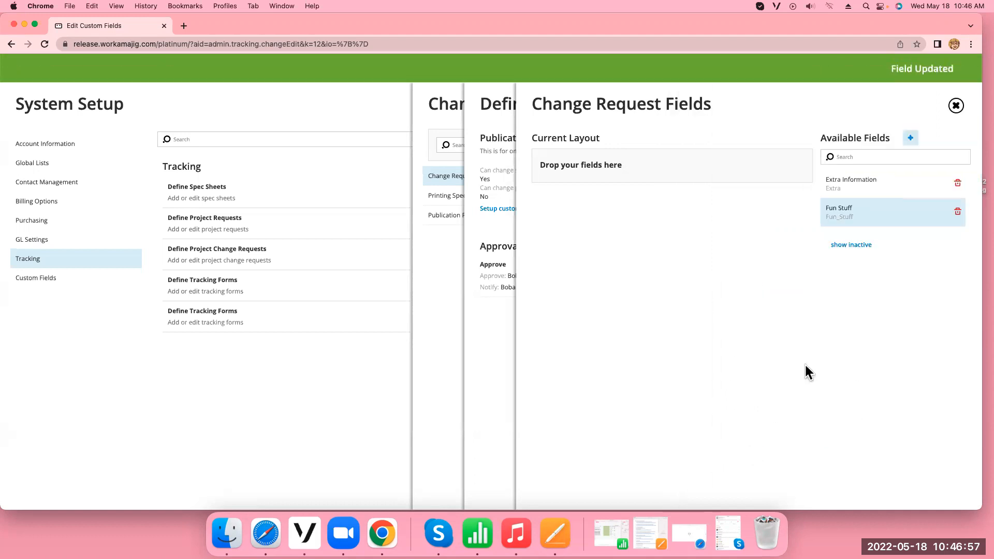
# Place the Fun Stuff field in the change request's current layout and close the change request setup
pyautogui.moveTo(868, 224); pyautogui.dragTo(575, 168)
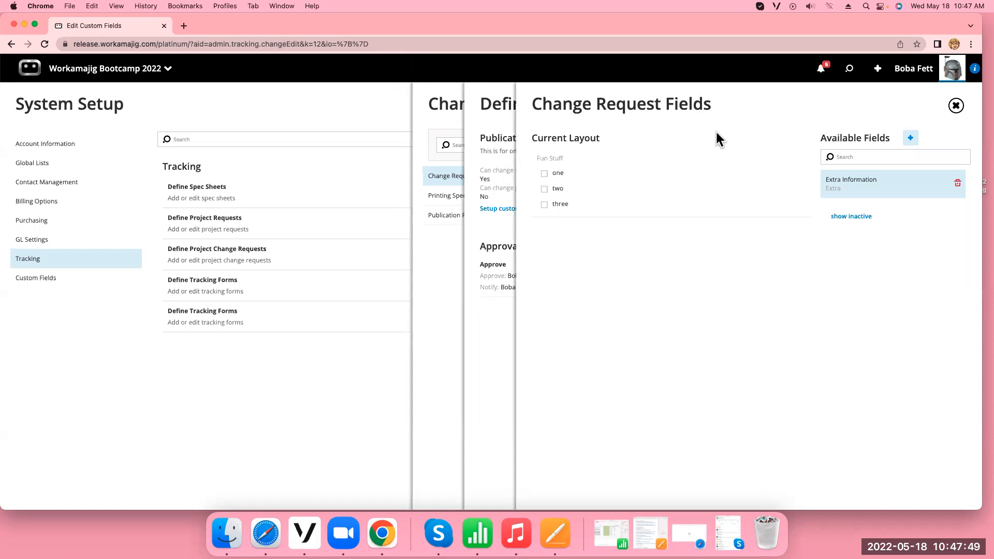
pyautogui.click(956, 106)
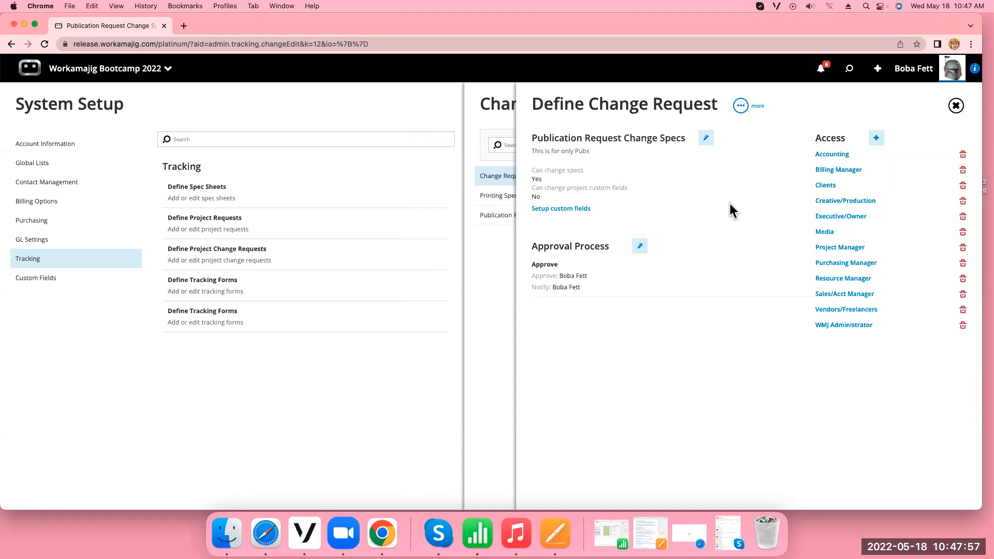
pyautogui.click(956, 106)
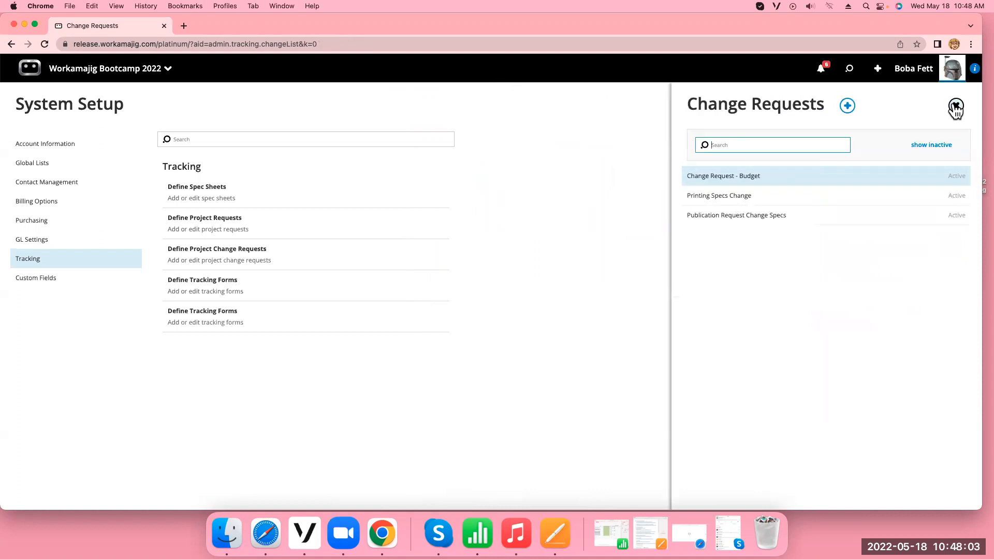
pyautogui.click(956, 107)
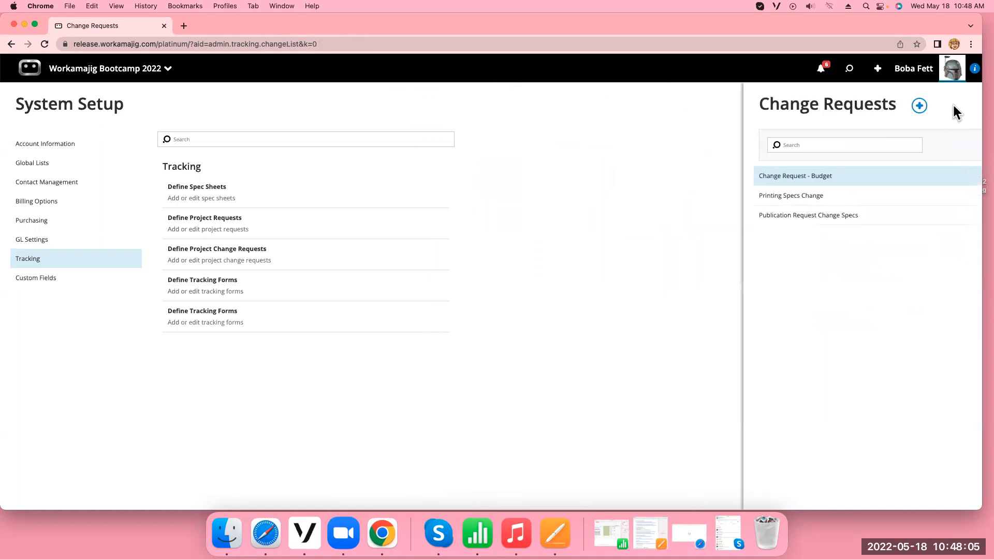
# Go to the project manager's project list and open the Cats Rule project under client Alpha
pyautogui.click(87, 72)
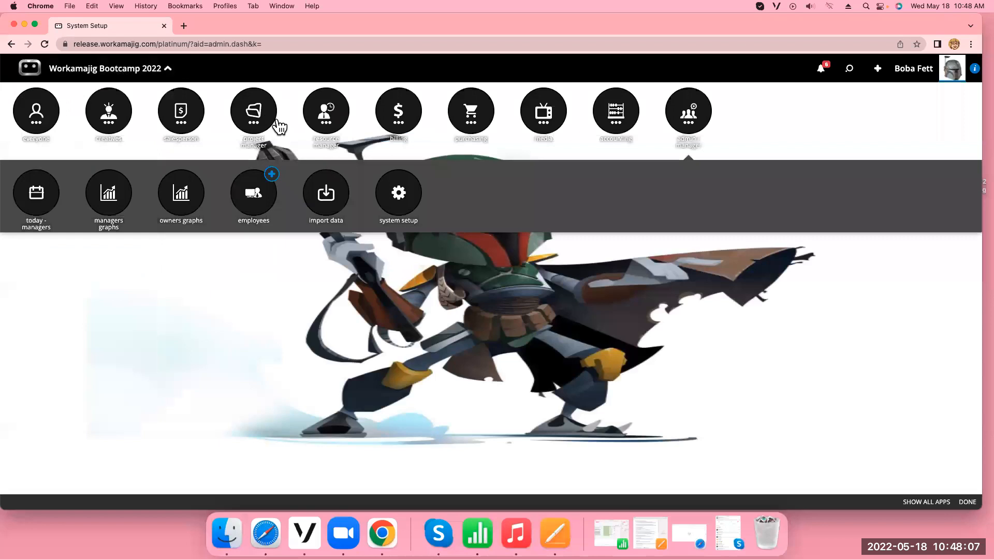
pyautogui.click(259, 123)
pyautogui.click(255, 196)
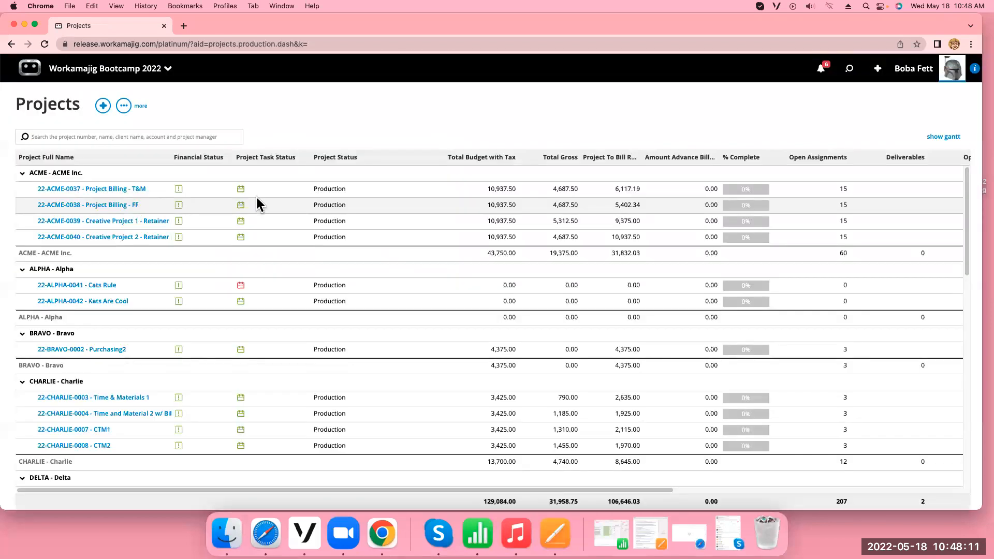
pyautogui.click(96, 285)
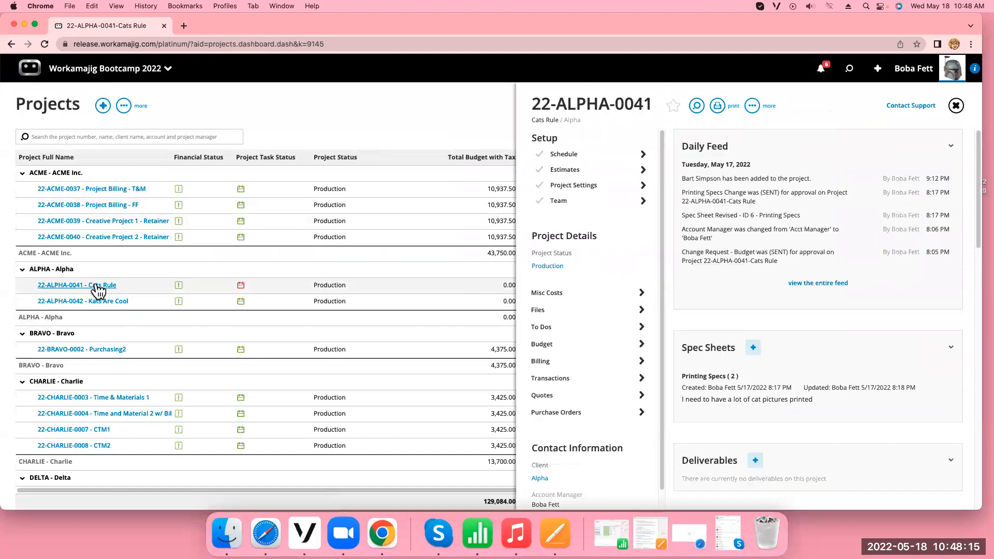
# Open the project's Printing Specs sheet and compare its current version with version 1
pyautogui.click(742, 396)
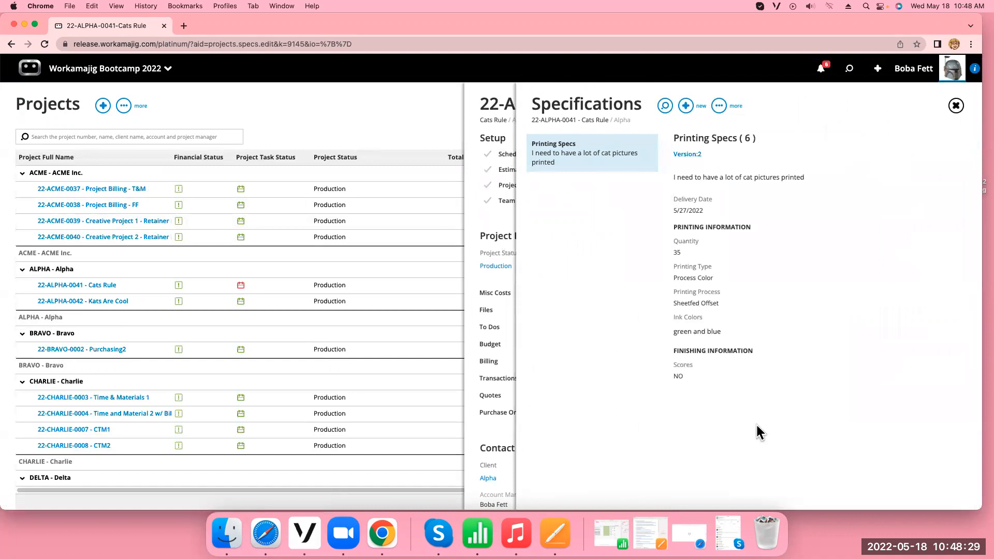
pyautogui.click(688, 154)
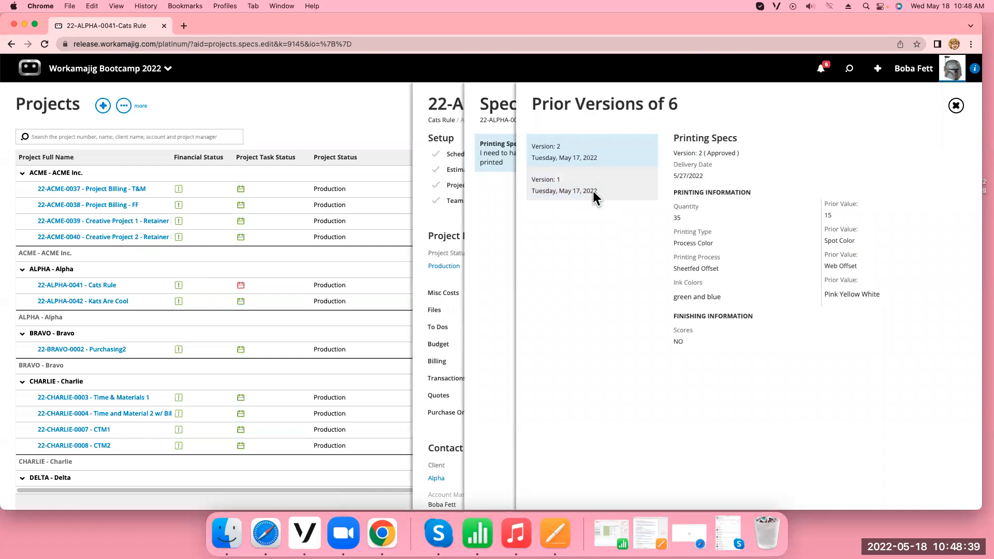
pyautogui.click(594, 195)
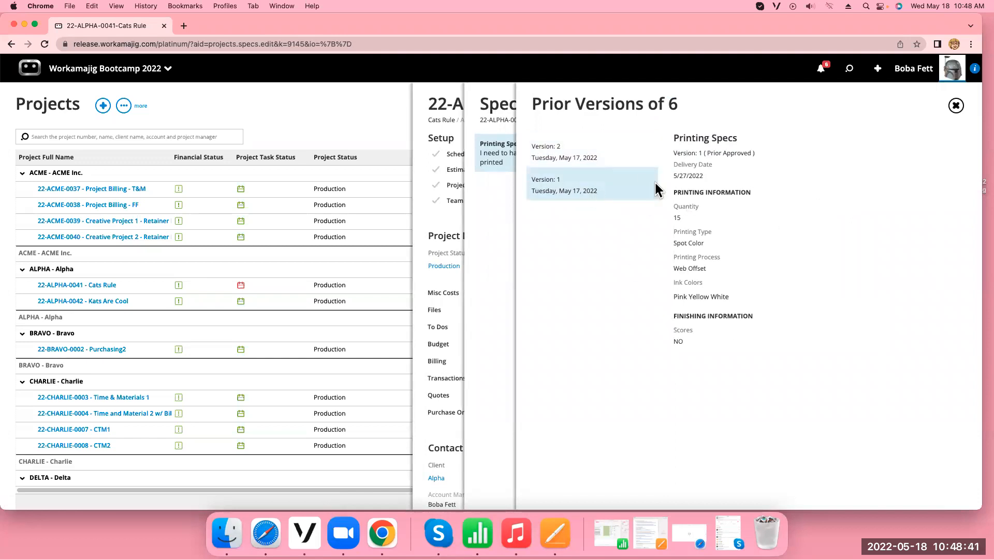
# Compare version 2 of the Printing Specs with its prior values and close the Cats Rule project
pyautogui.click(591, 154)
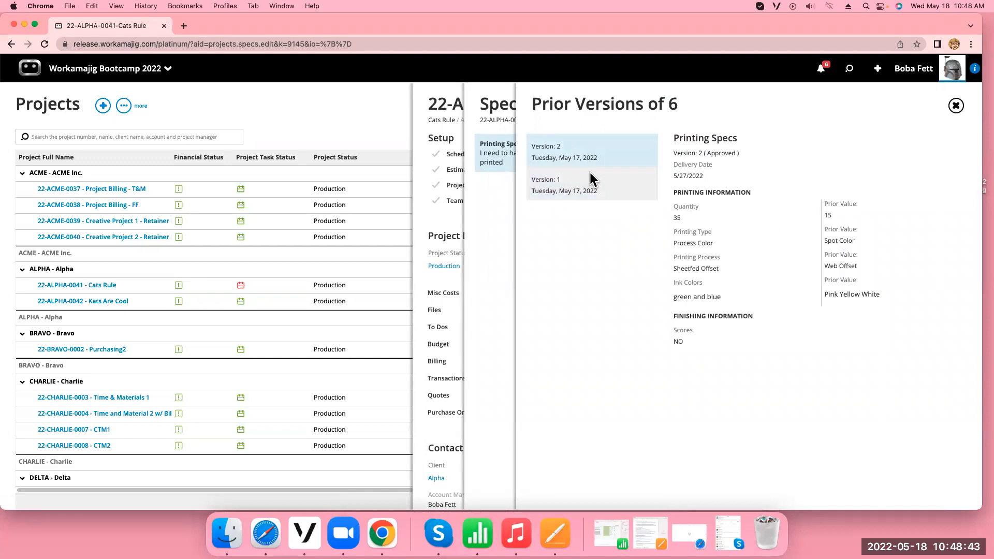
pyautogui.click(956, 109)
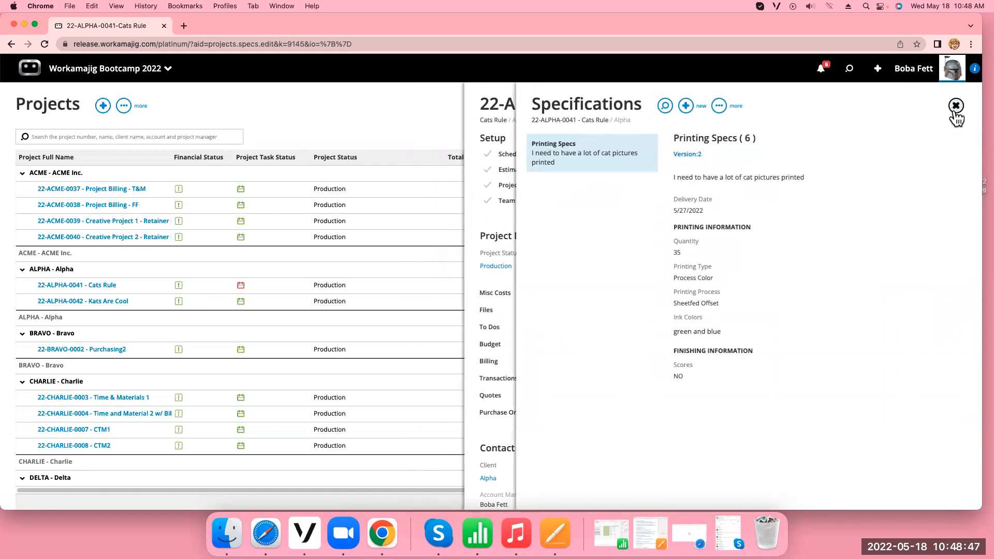
pyautogui.click(956, 110)
pyautogui.click(956, 110)
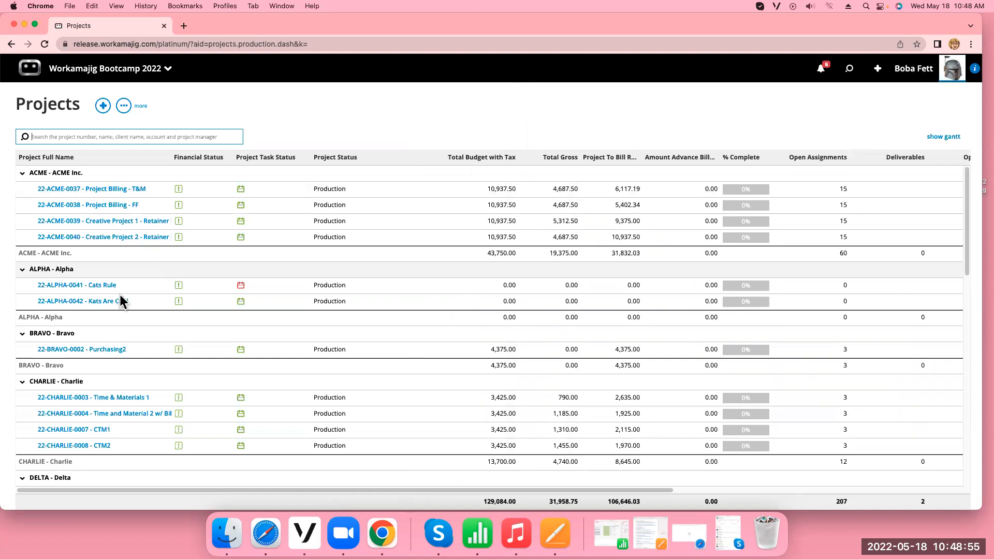
# Open the Kats Are Cool project, review its Publication Specs sheet and the spec sheet types available, and return to the project overview
pyautogui.click(104, 301)
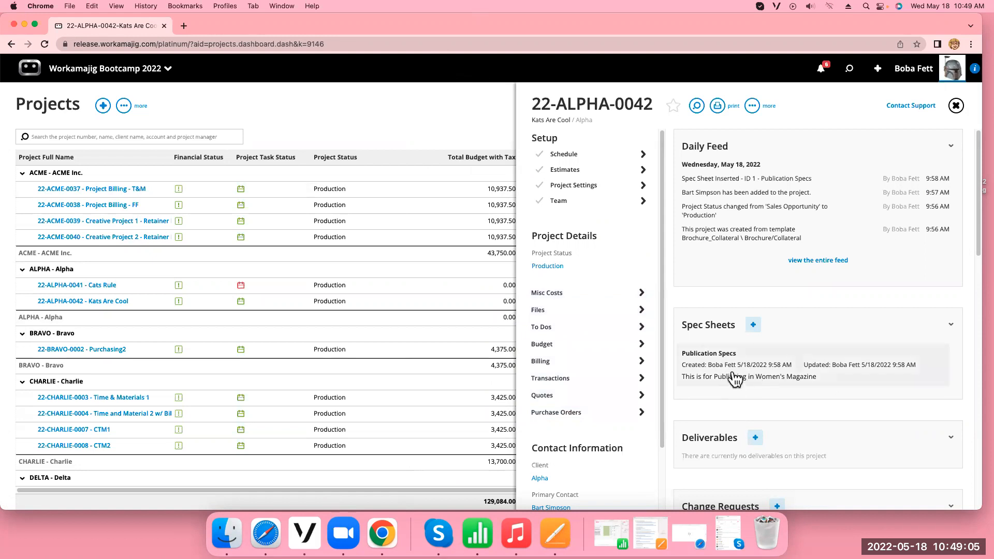
pyautogui.moveTo(733, 375); pyautogui.dragTo(565, 311)
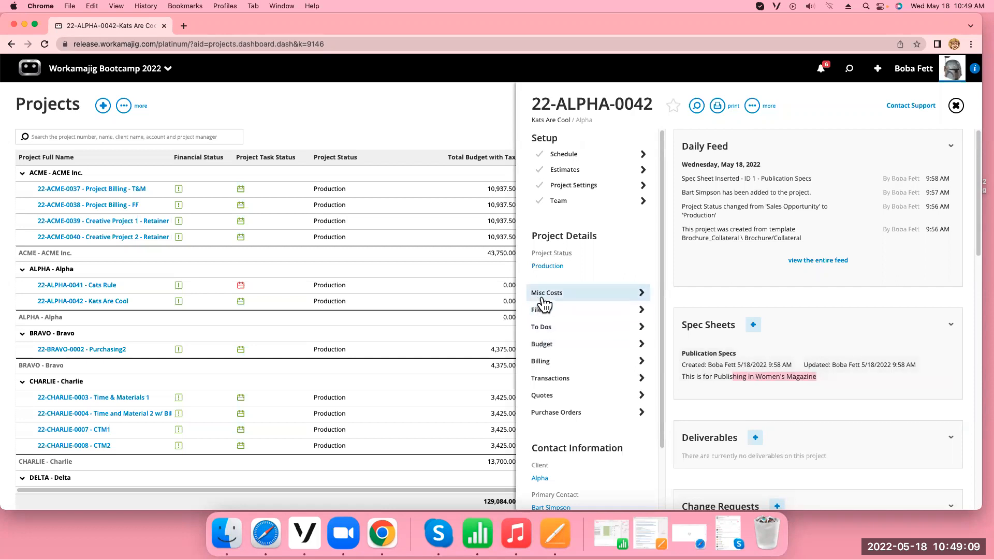
pyautogui.click(712, 379)
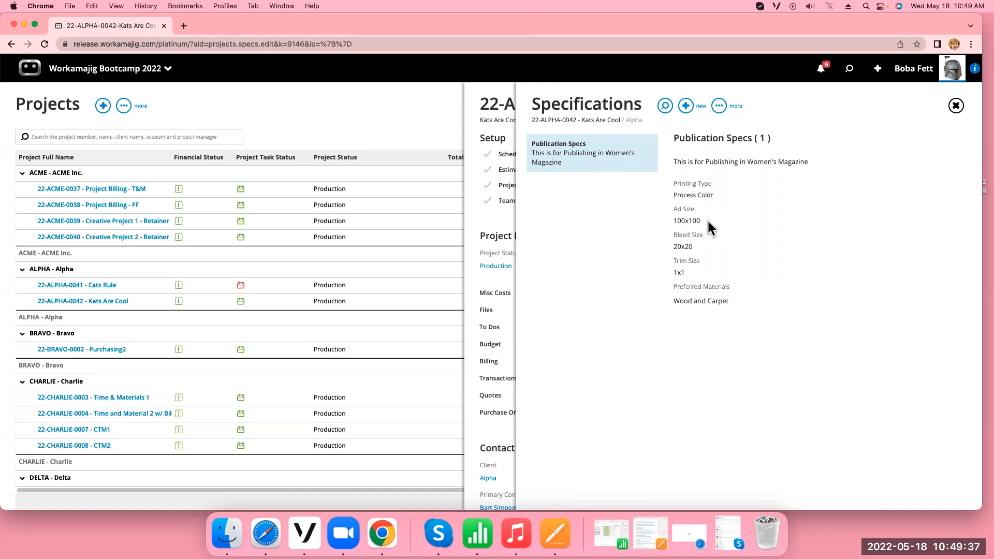
pyautogui.click(689, 107)
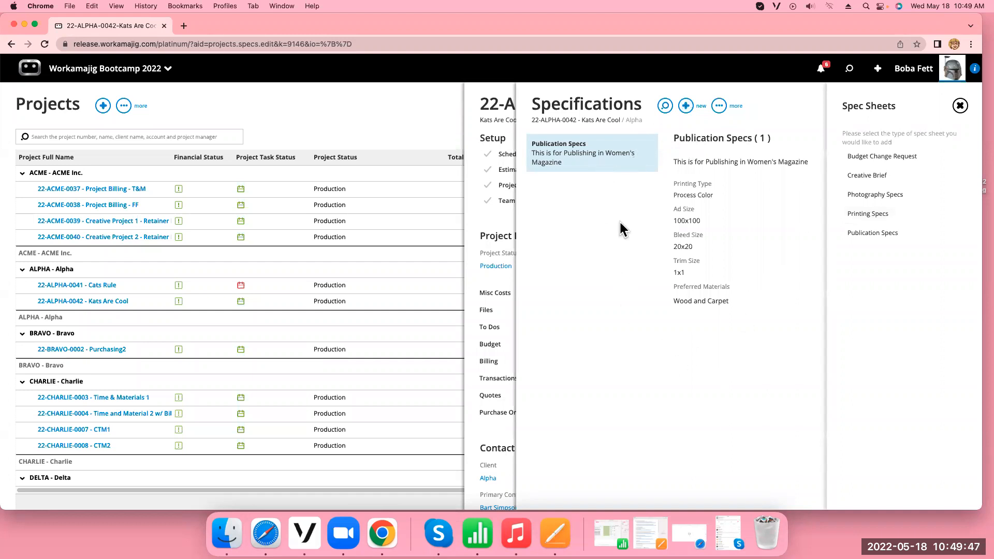
pyautogui.click(959, 106)
pyautogui.click(957, 107)
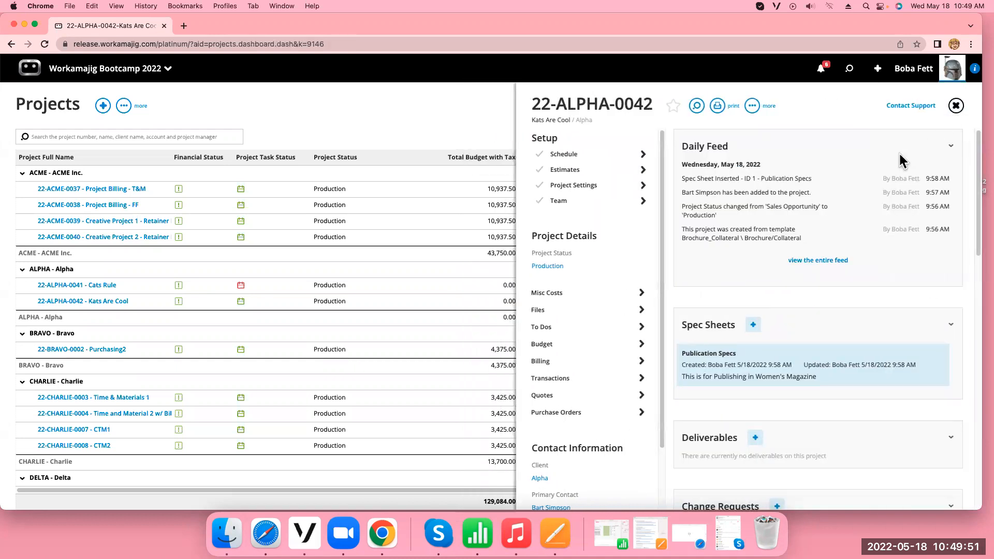
# Start a new change request of type Publication Request Change Specs on the Kats Are Cool project
pyautogui.scroll(-3, 796, 309)
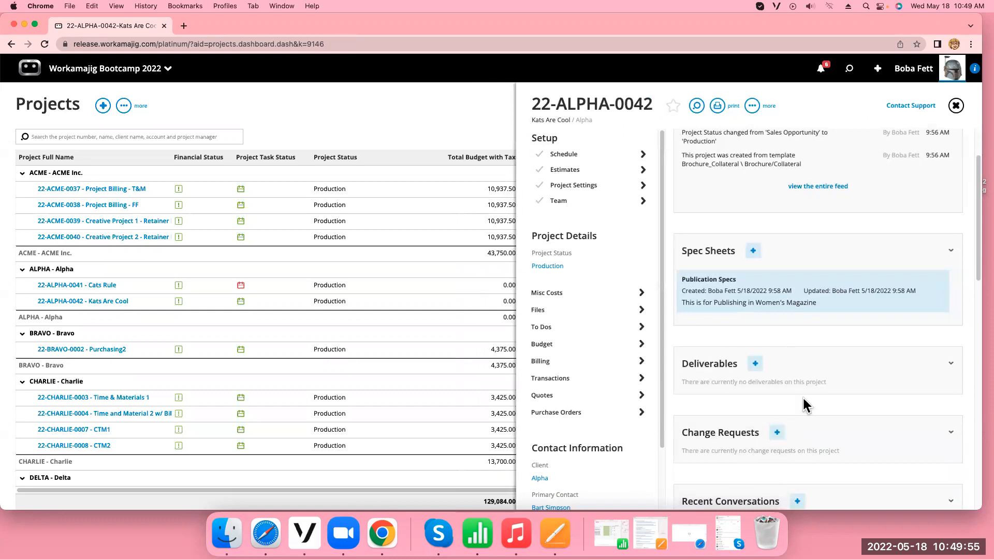
pyautogui.scroll(-2, 775, 353)
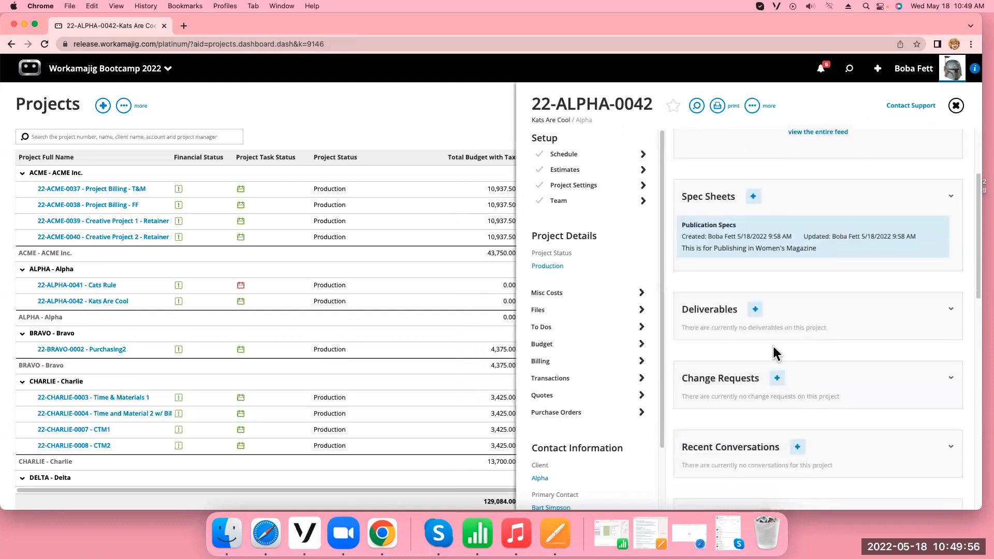
pyautogui.click(777, 380)
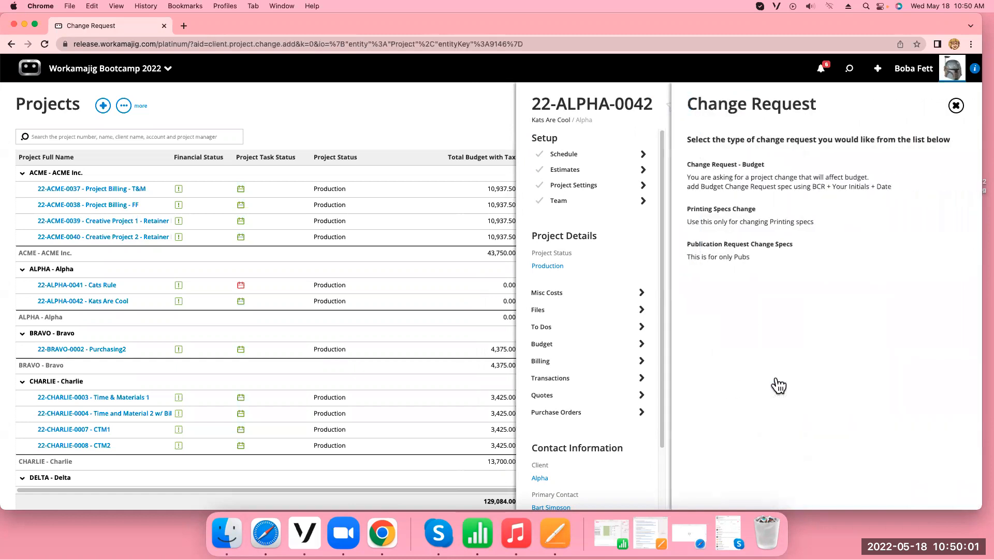
pyautogui.click(734, 254)
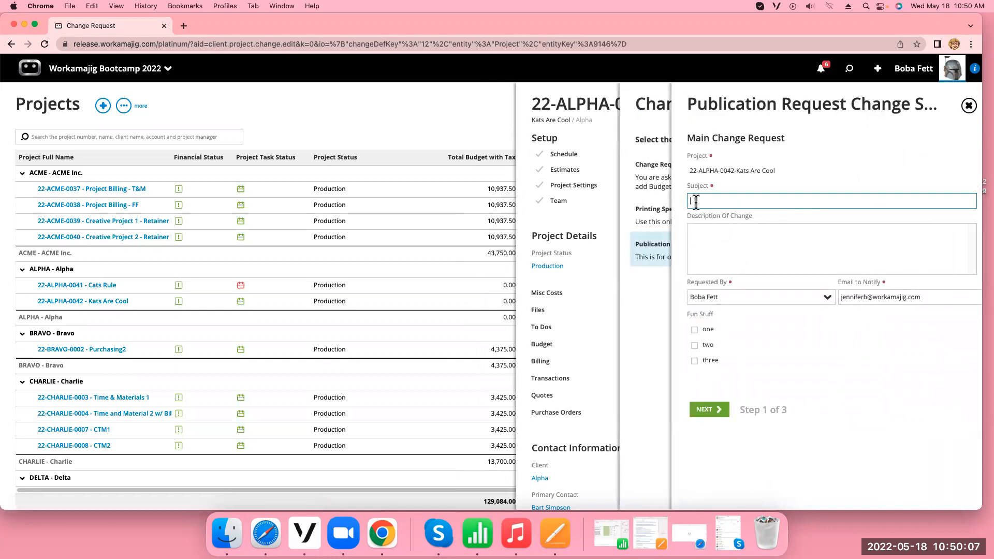
# Enter the subject "need a change" and description "I need more .....", select three under Fun Stuff, and continue to the spec sheets
pyautogui.write('need a change')
pyautogui.click(730, 236)
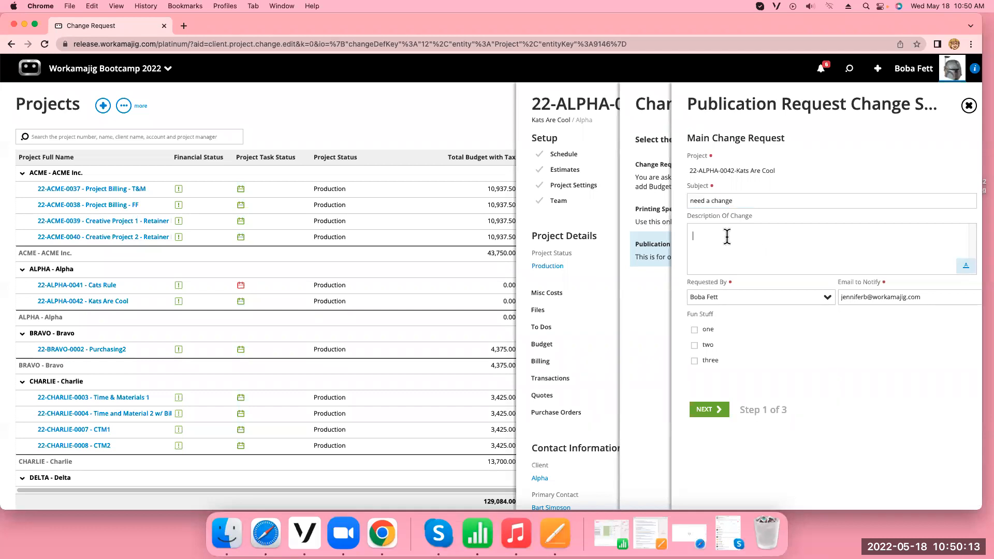
pyautogui.write('I need more .....')
pyautogui.click(696, 361)
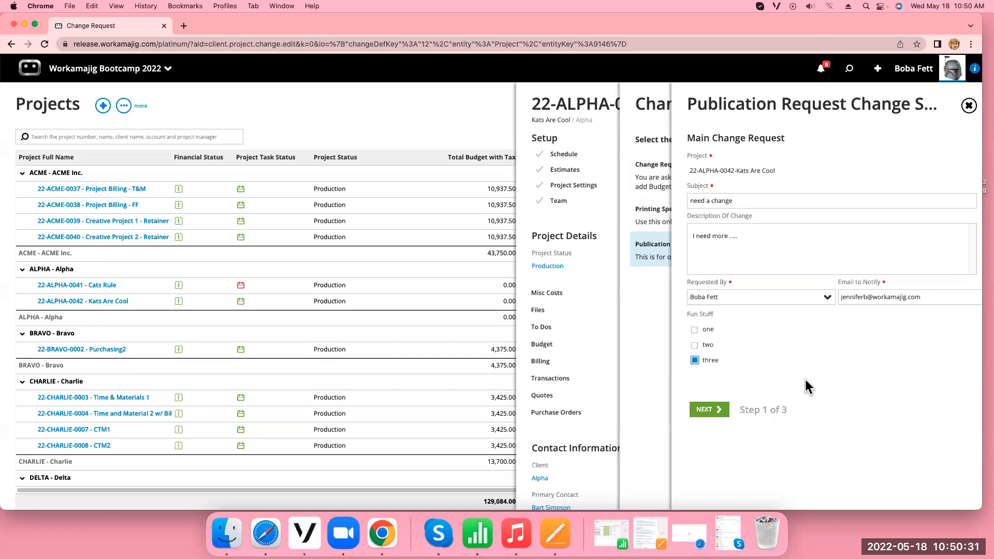
pyautogui.click(714, 415)
pyautogui.click(707, 412)
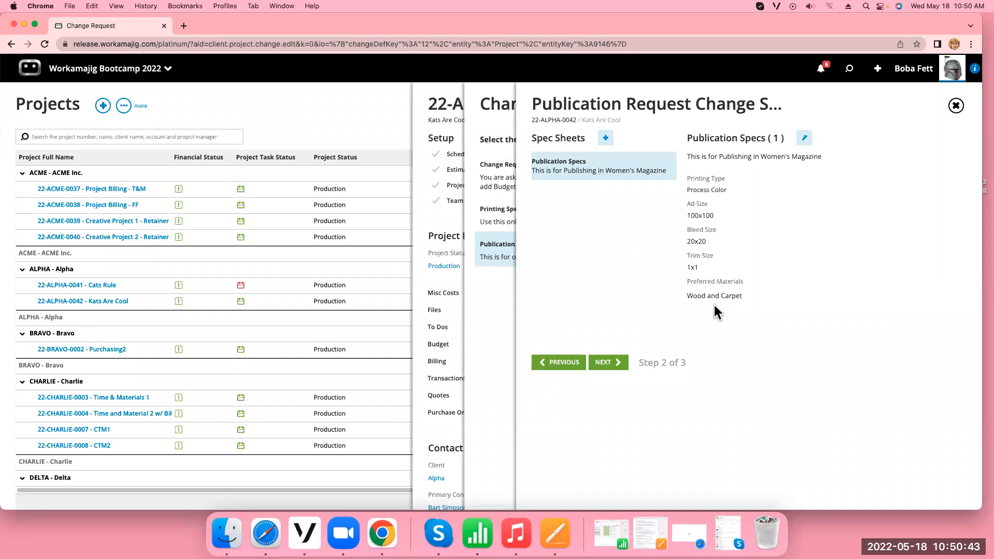
# Edit the Publication Specs sheet, setting the printing type to Spot Color and the ad size to 500x8
pyautogui.click(804, 138)
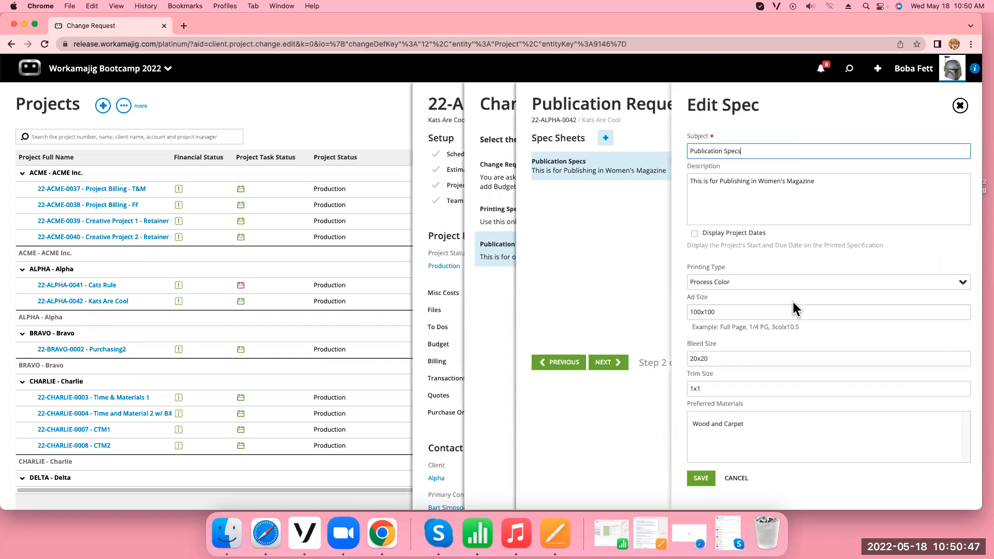
pyautogui.click(963, 288)
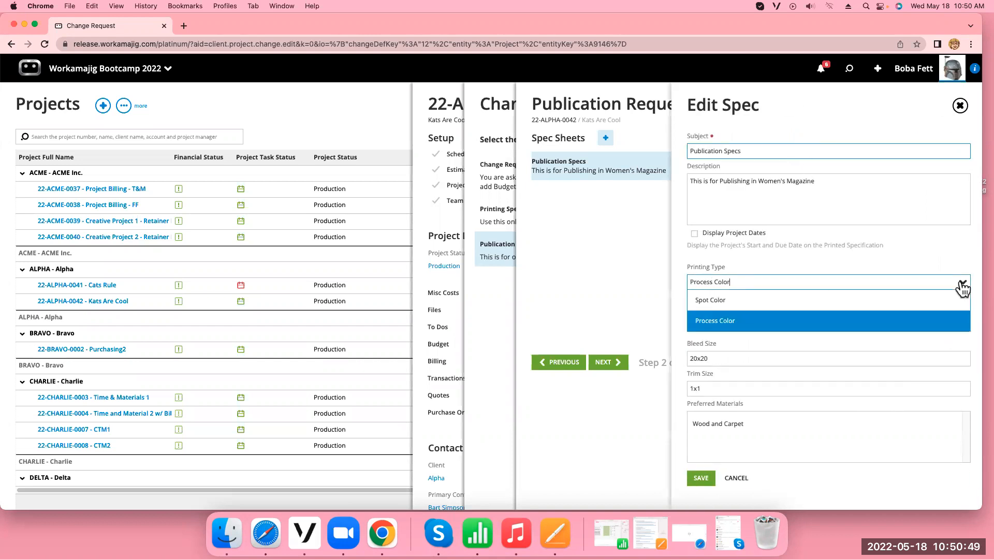
pyautogui.click(853, 299)
pyautogui.press('Tab')
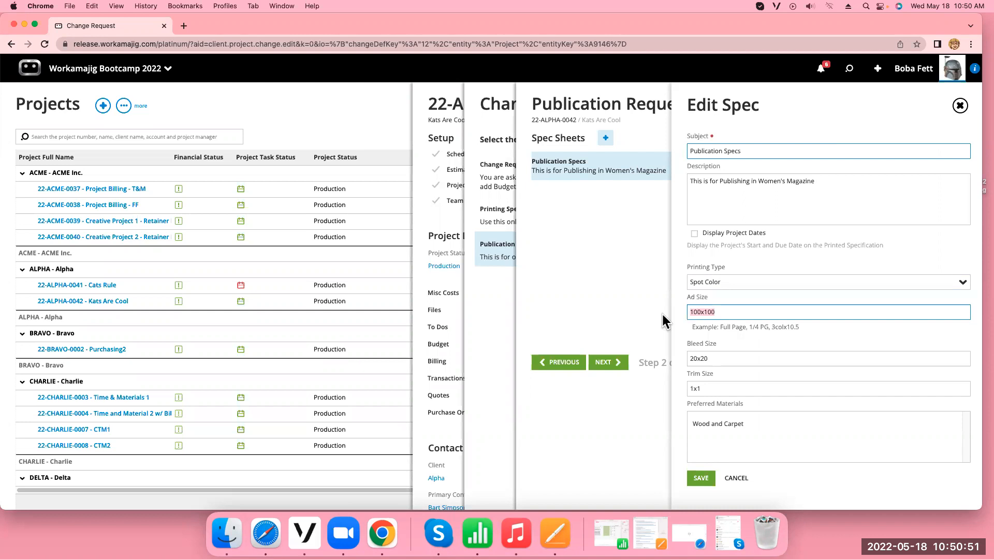
pyautogui.write('500')
# Set the trim size to 20x20 and the preferred materials to "metal and paint", and save the revised spec
pyautogui.doubleClick(706, 388)
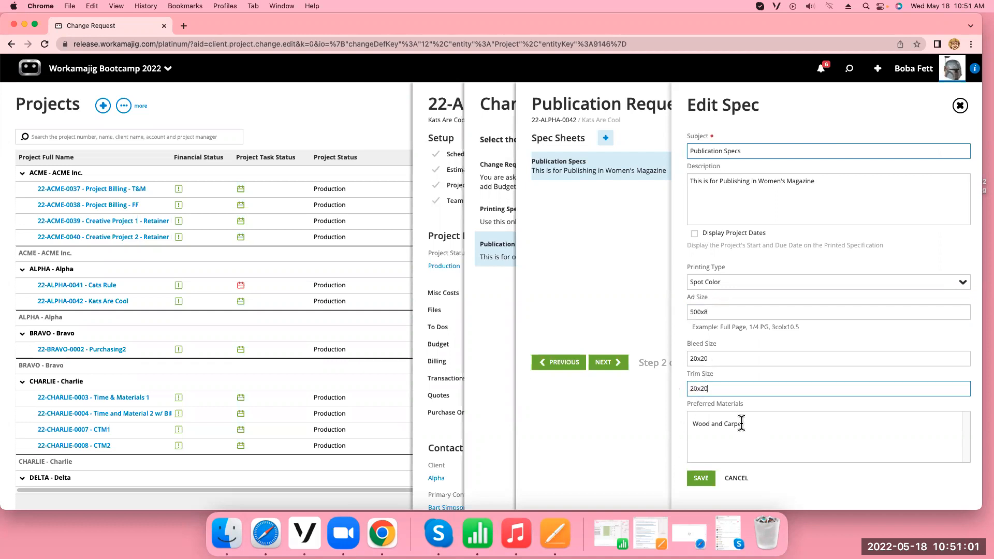
pyautogui.moveTo(745, 423); pyautogui.dragTo(687, 422)
pyautogui.write('metal and paint')
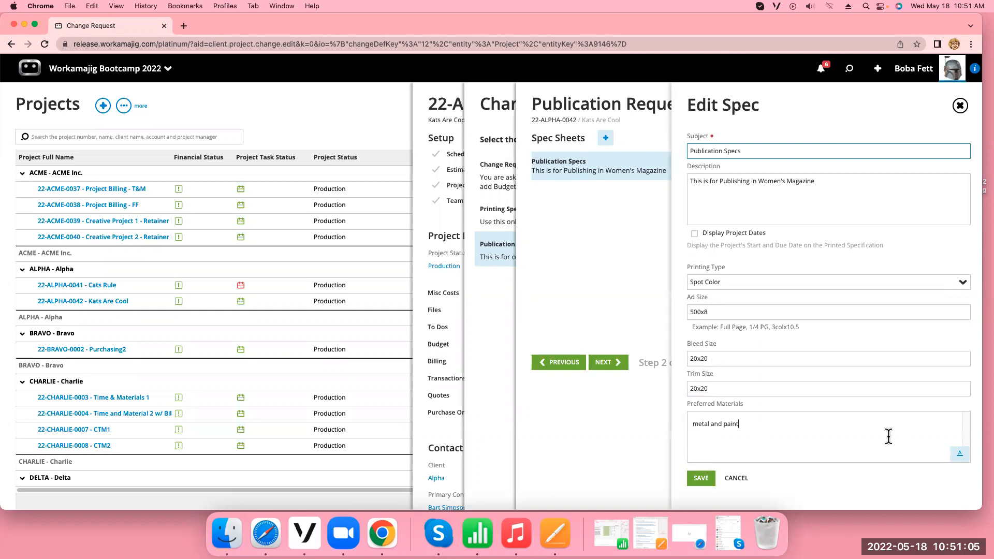
pyautogui.click(700, 479)
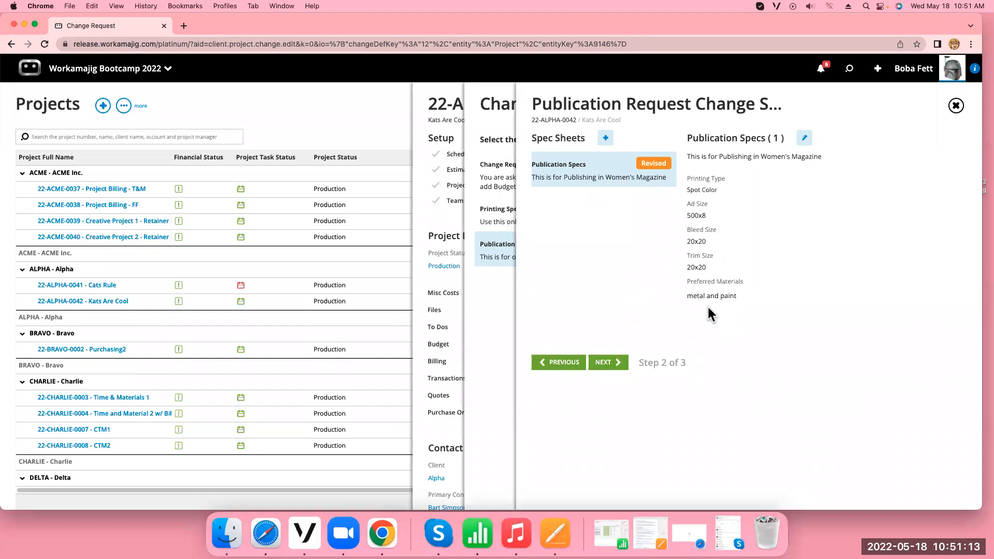
# Submit the change request, refresh the Kats Are Cool project and close it
pyautogui.click(602, 363)
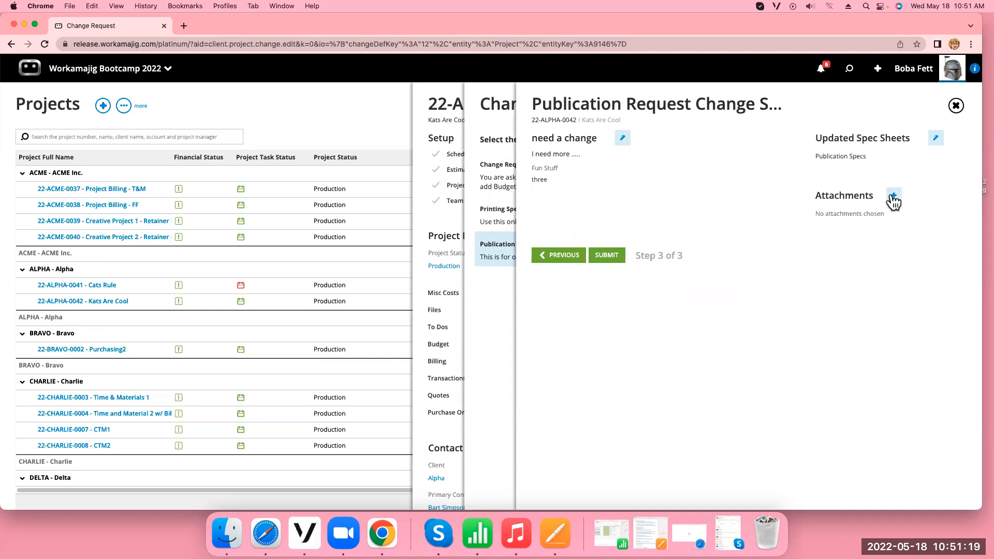
pyautogui.click(613, 259)
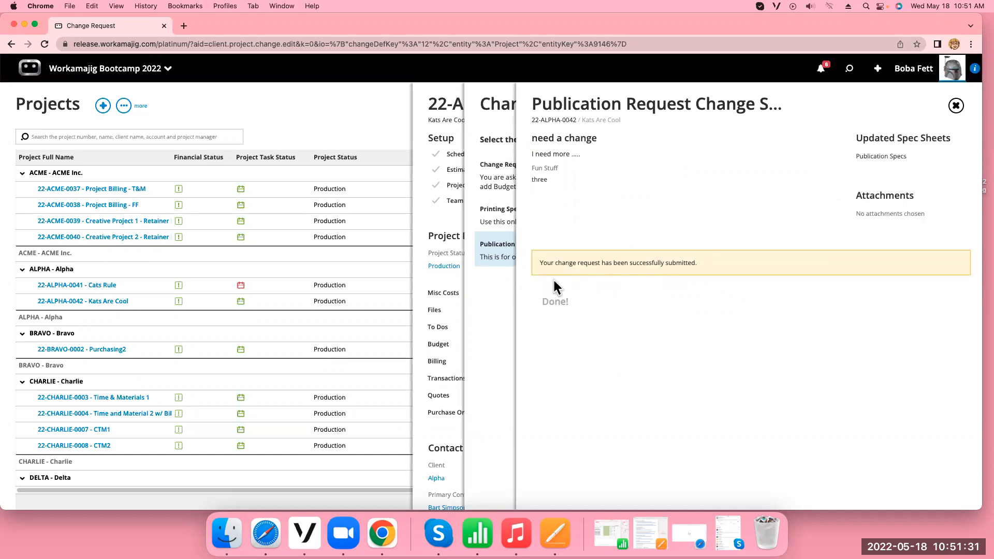
pyautogui.click(956, 106)
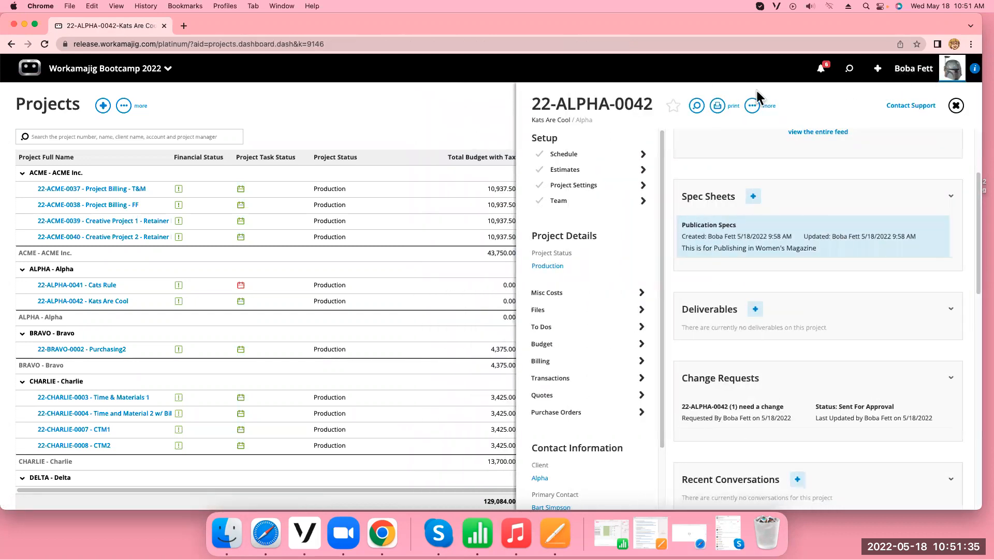
pyautogui.click(45, 45)
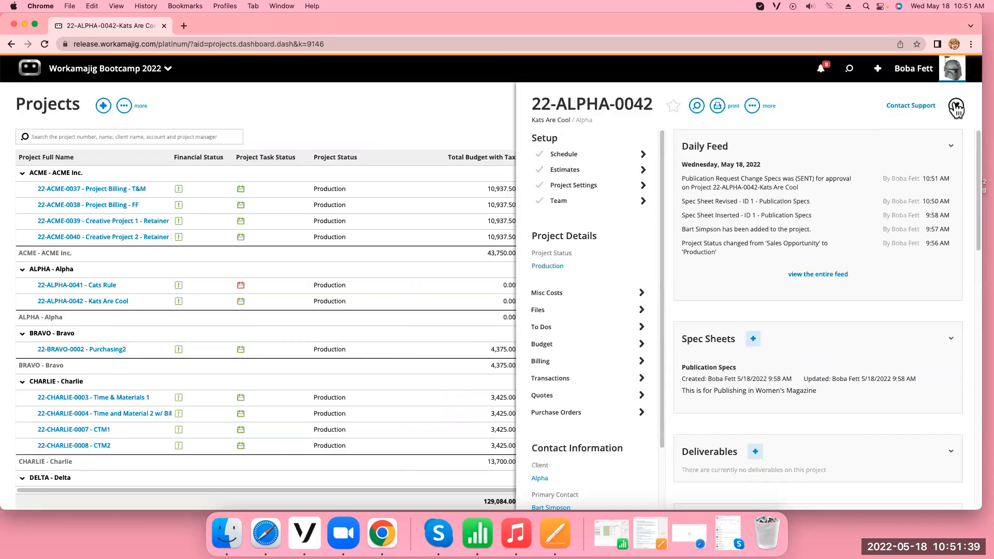
pyautogui.click(956, 106)
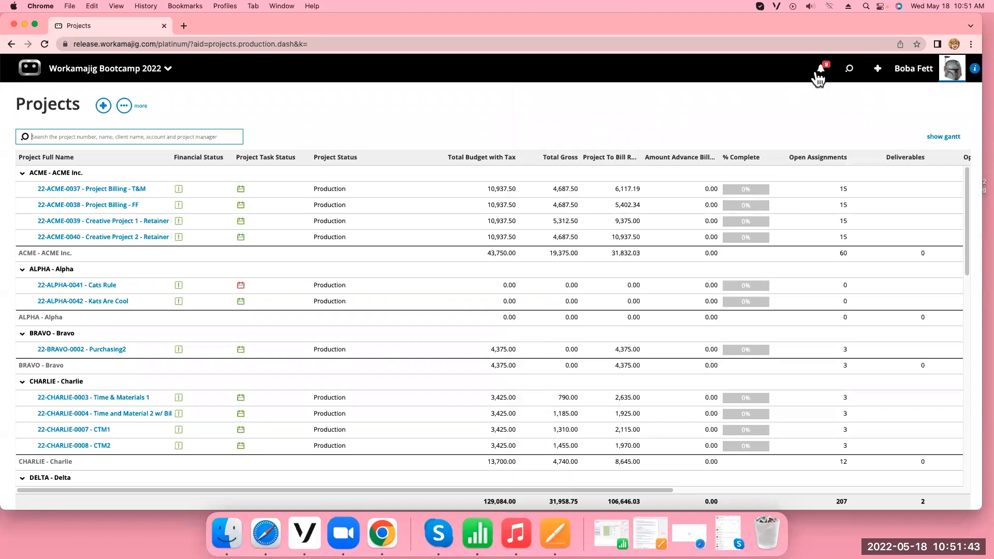
# Open the "need a change" request from the items awaiting approval and compare its updated Publication Specs with the prior values
pyautogui.click(822, 72)
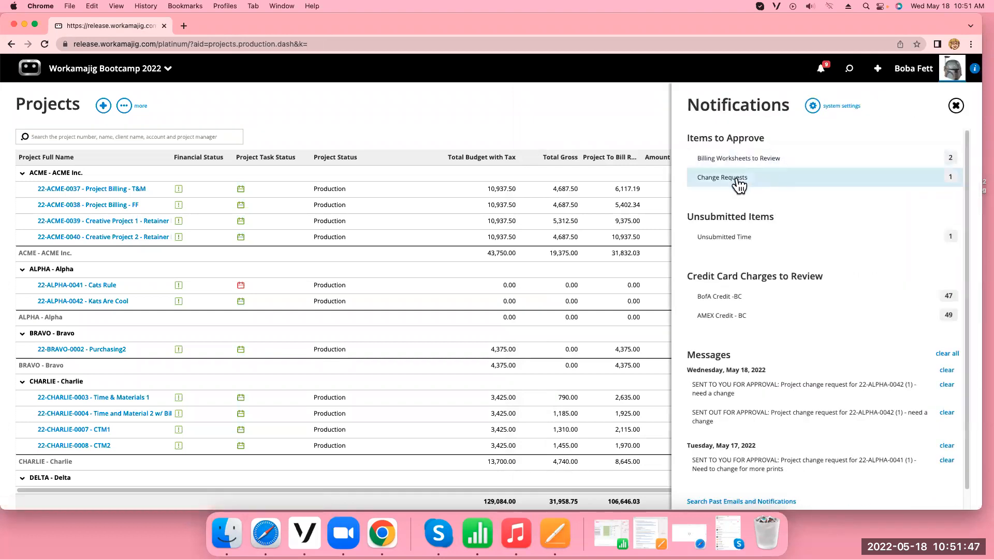
pyautogui.click(792, 179)
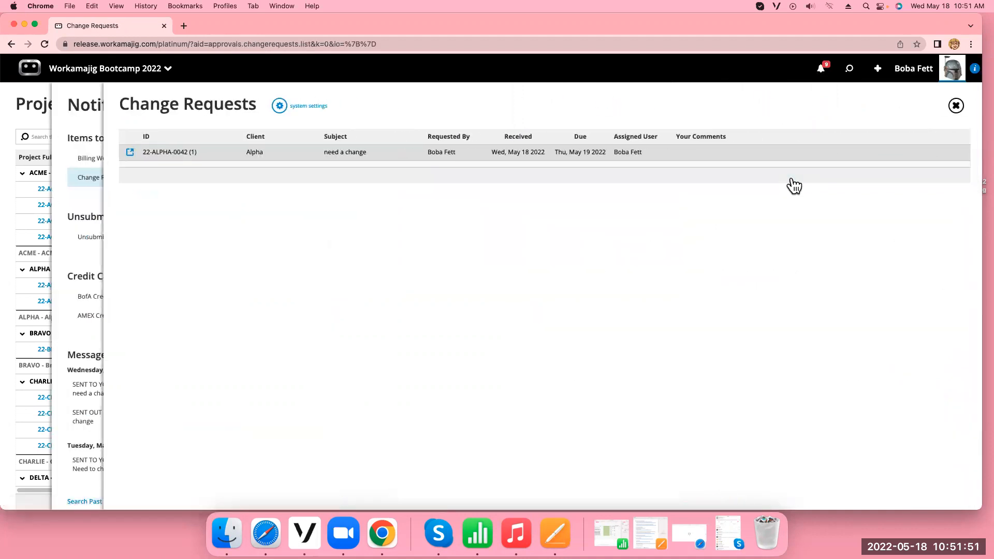
pyautogui.click(399, 152)
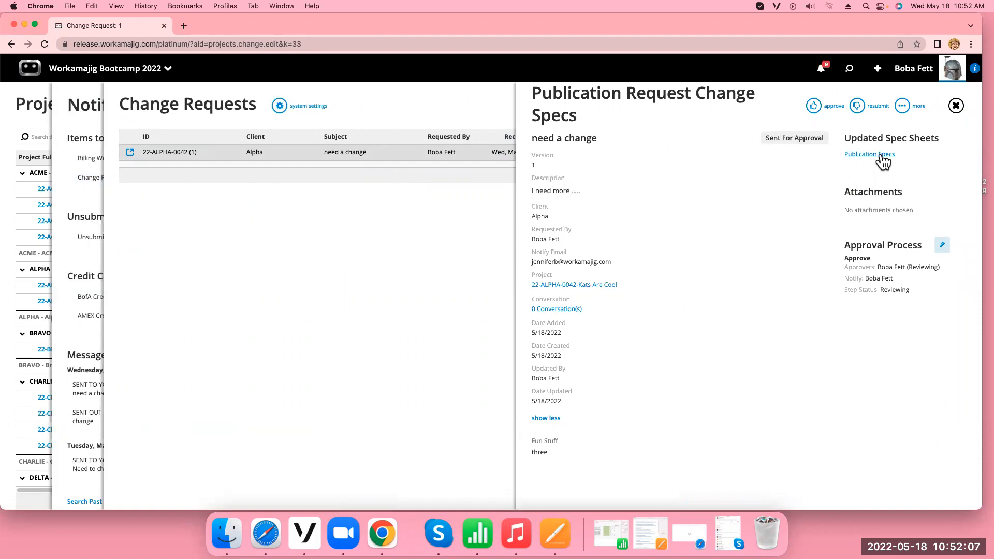
pyautogui.click(881, 156)
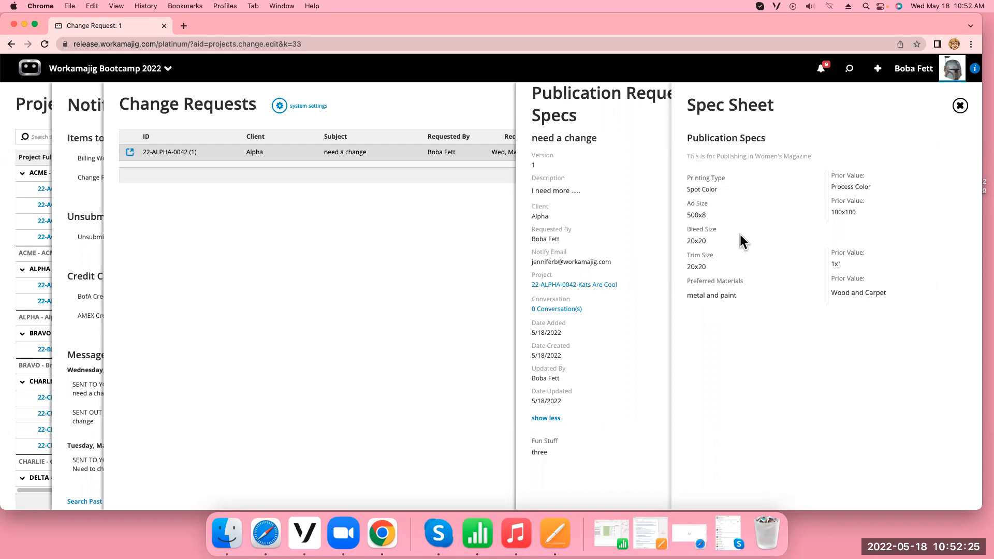
pyautogui.click(961, 107)
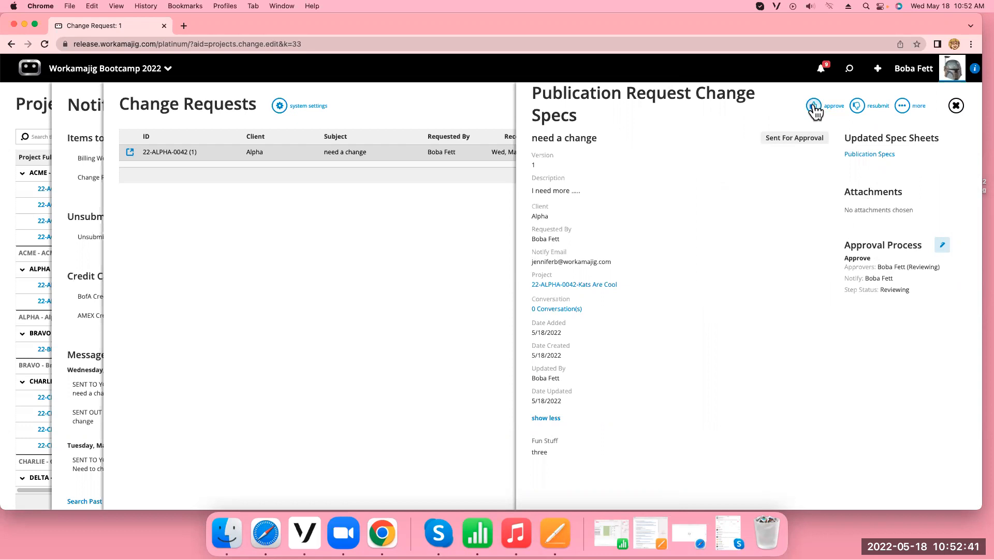
# Approve the "need a change" request, save the approval comments form and close the request
pyautogui.click(815, 107)
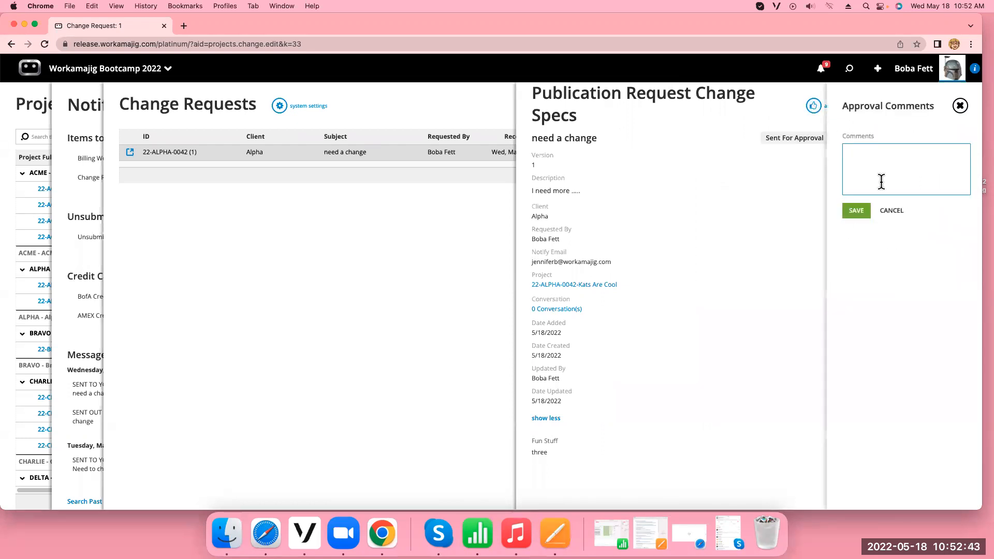
pyautogui.click(881, 181)
pyautogui.click(854, 214)
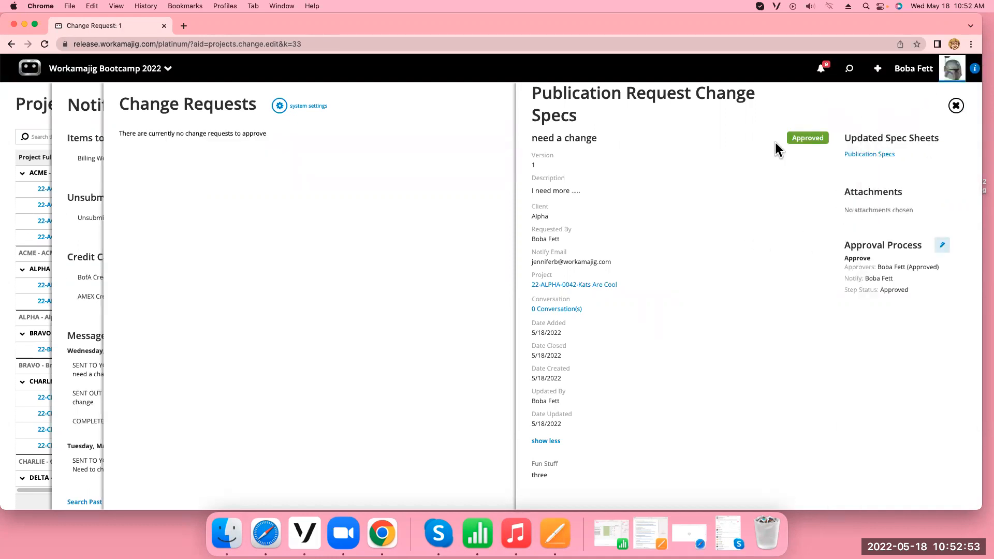
pyautogui.click(957, 107)
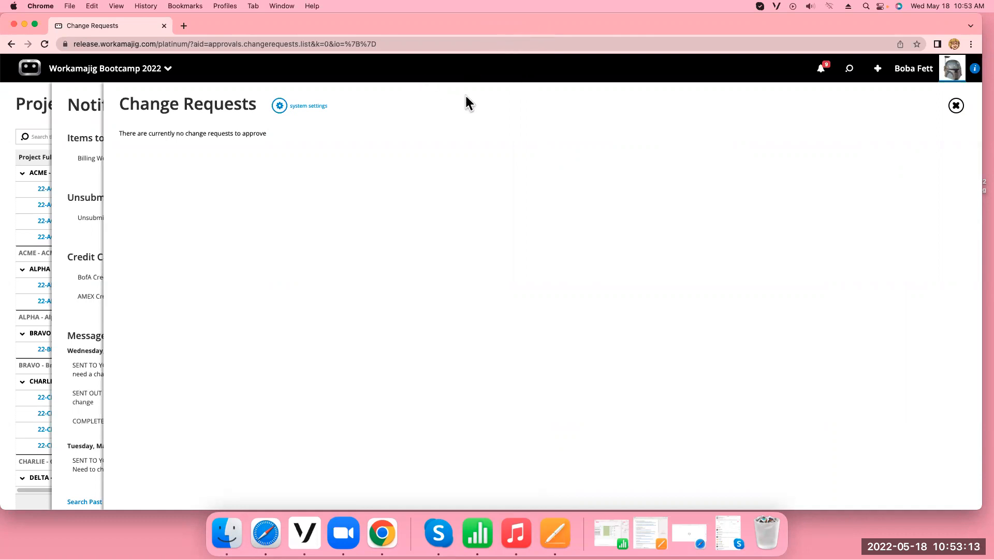
# Close the change requests and notifications, and open the Kats Are Cool project to view its spec sheets and change requests
pyautogui.click(956, 106)
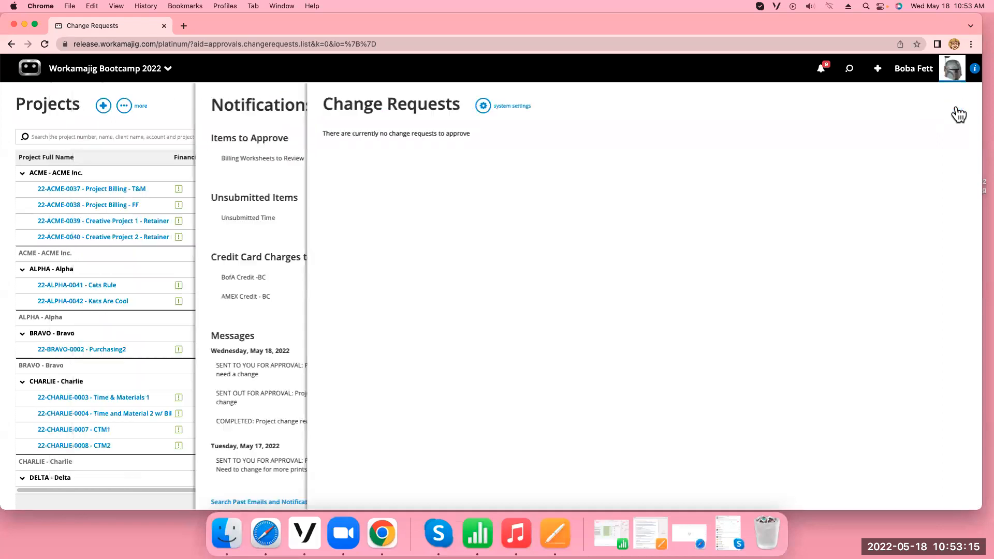
pyautogui.click(957, 106)
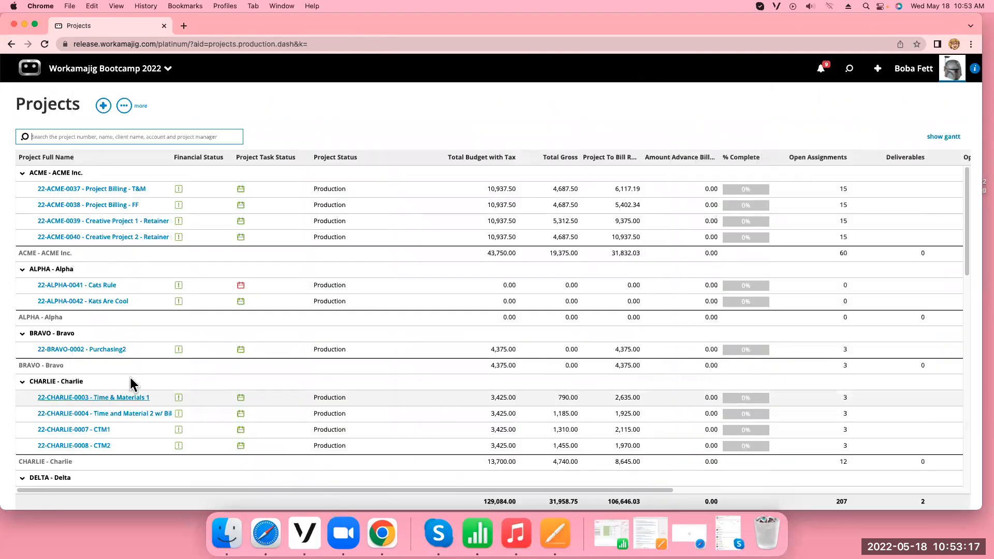
pyautogui.click(105, 301)
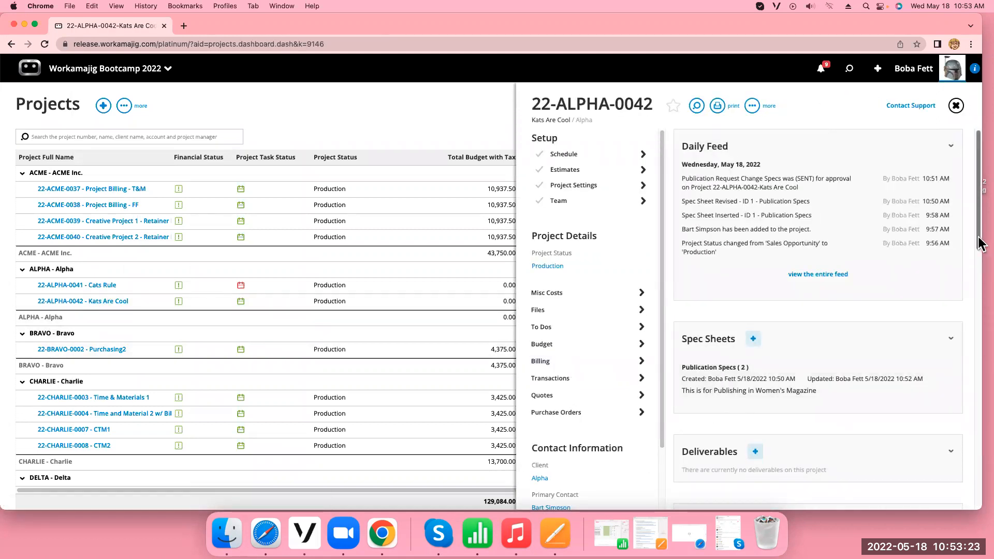
pyautogui.scroll(-3, 808, 280)
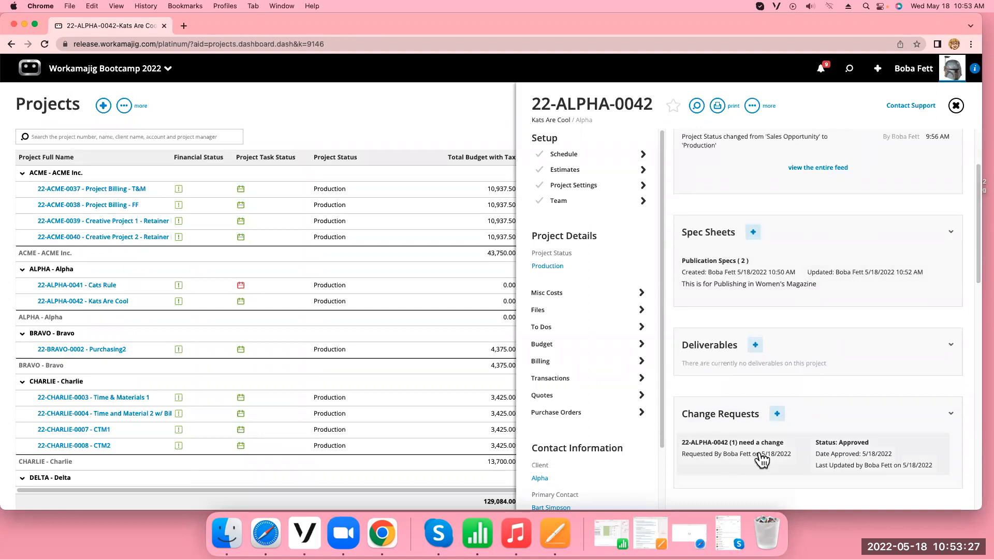
# Open the project's Publication Specs, compare version 2 with version 1 in the prior versions, and return to the project
pyautogui.click(766, 277)
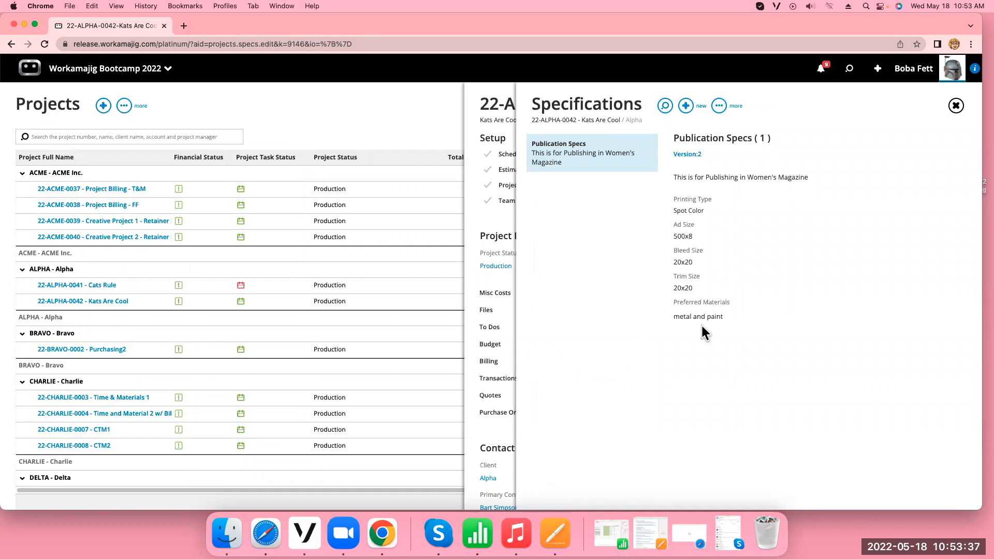
pyautogui.click(686, 154)
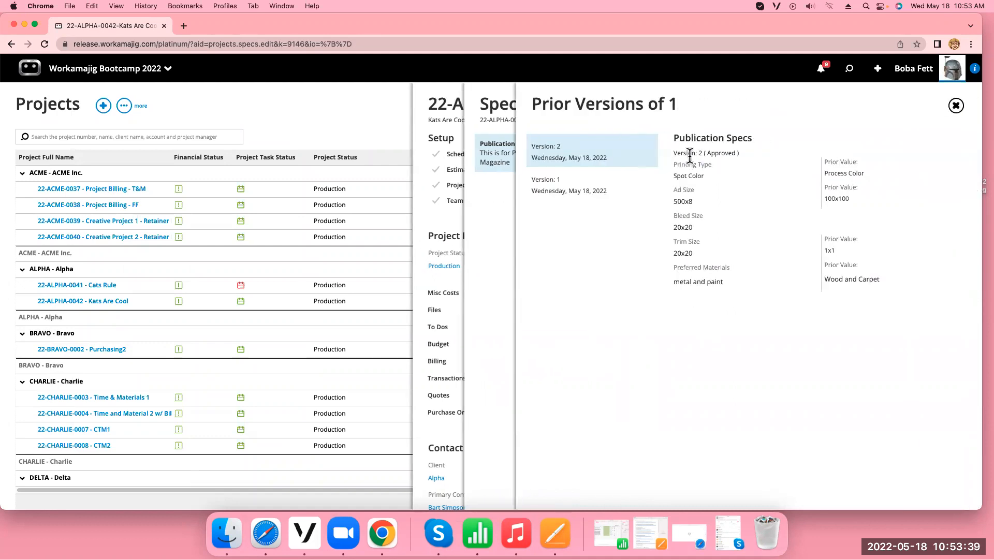
pyautogui.click(583, 191)
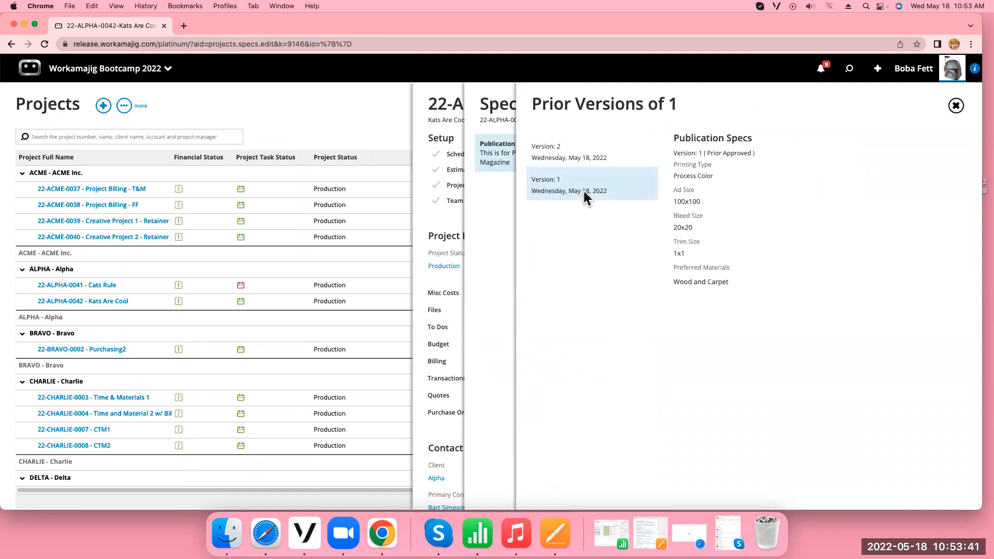
pyautogui.click(593, 148)
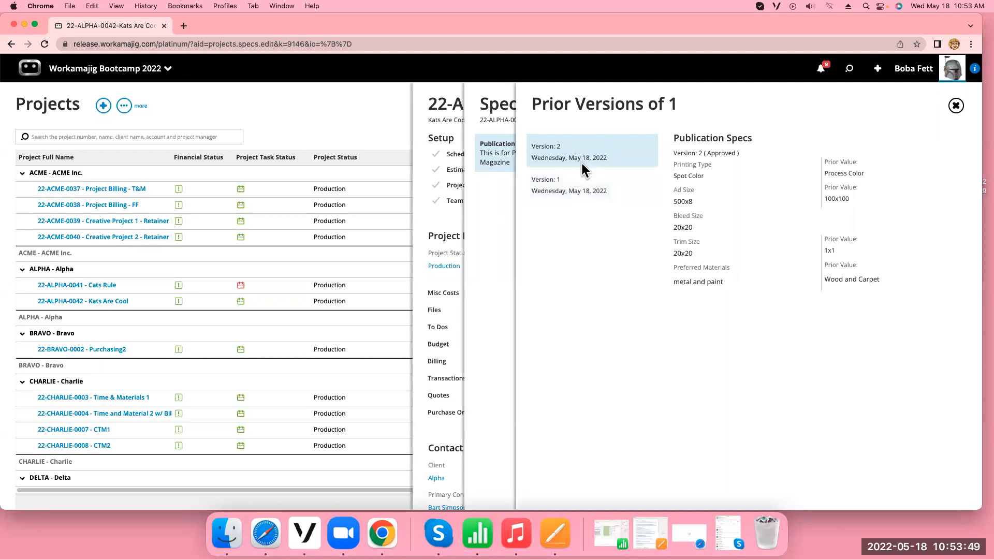
pyautogui.click(956, 106)
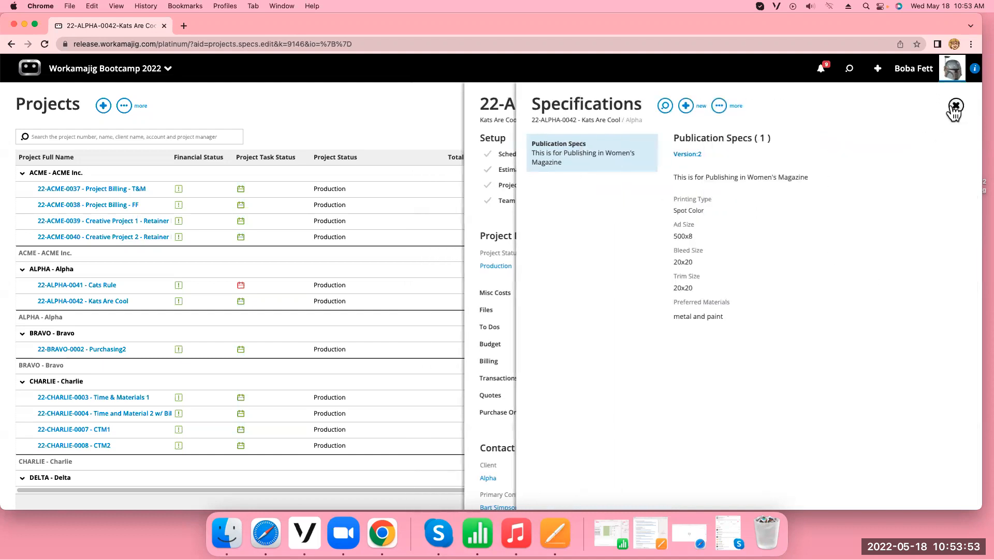
pyautogui.click(956, 106)
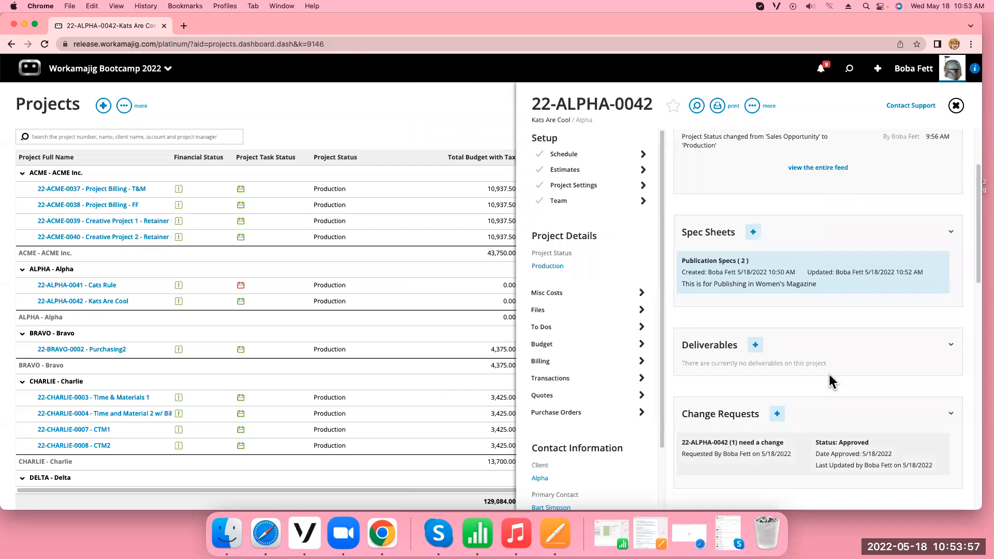
# Review the approved "need a change" request's details, close it, and look through the project's contact information
pyautogui.click(732, 453)
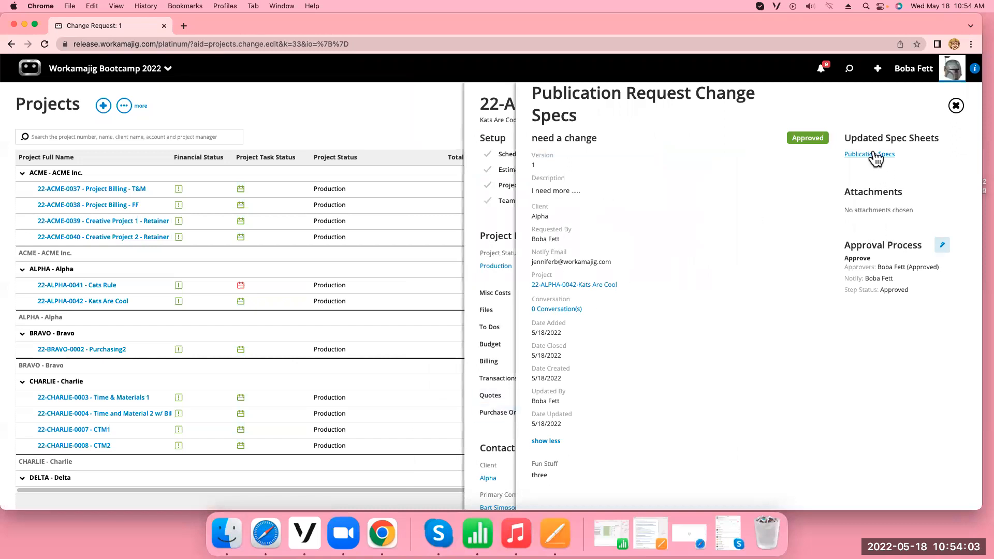
pyautogui.click(956, 106)
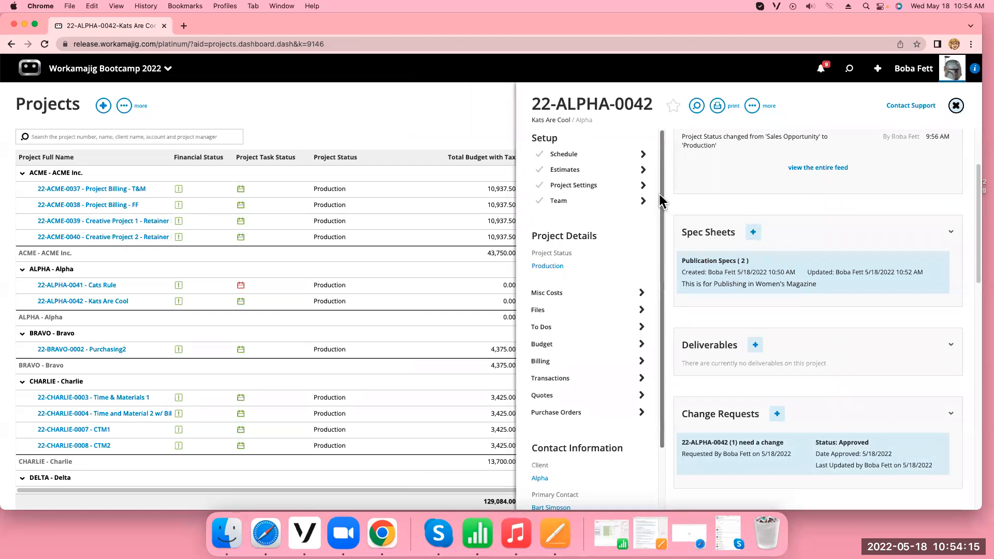
pyautogui.moveTo(660, 194); pyautogui.dragTo(652, 264)
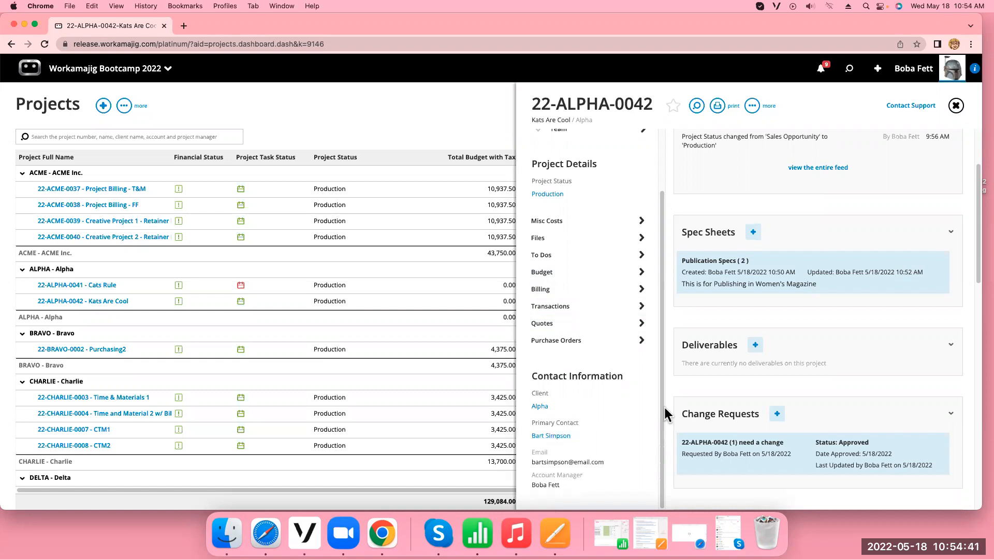
# Log out and sign in to the client portal with the client contact's e-mail and password, declining to save the password
pyautogui.click(912, 77)
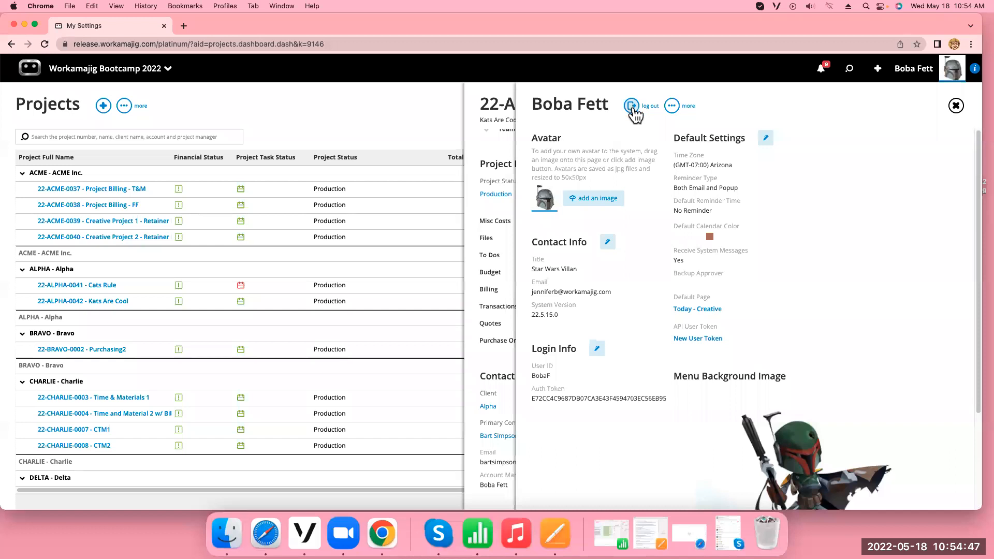
pyautogui.click(633, 107)
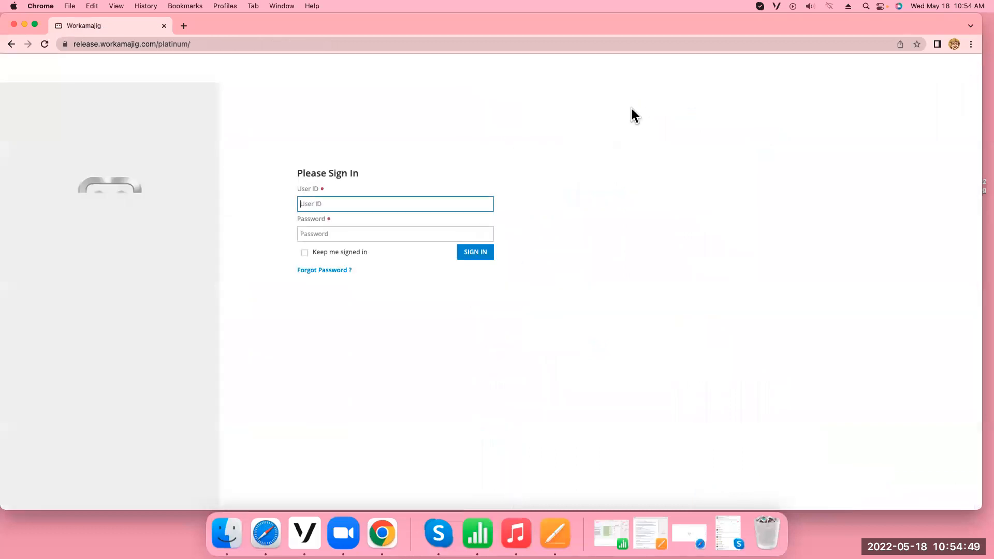
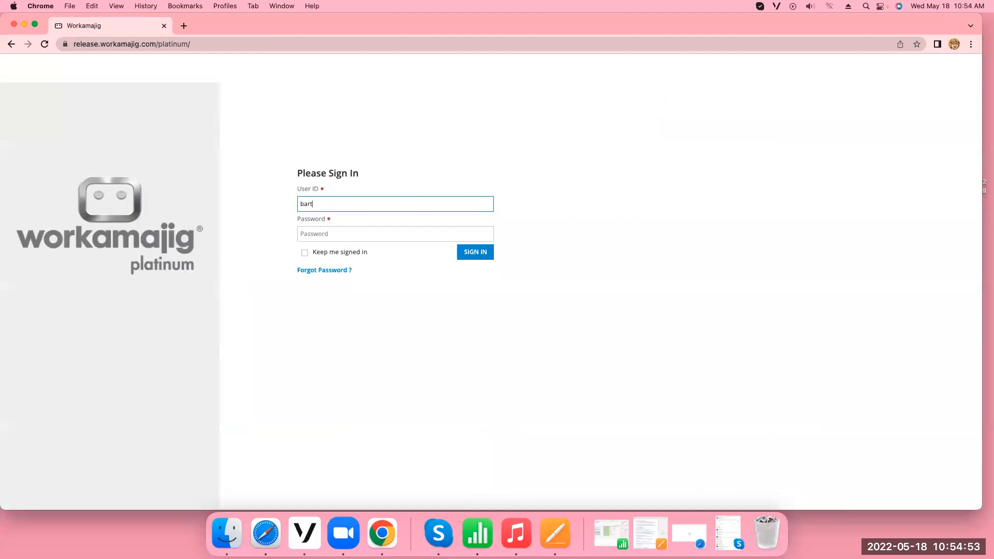
pyautogui.press('Tab')
pyautogui.write('••••')
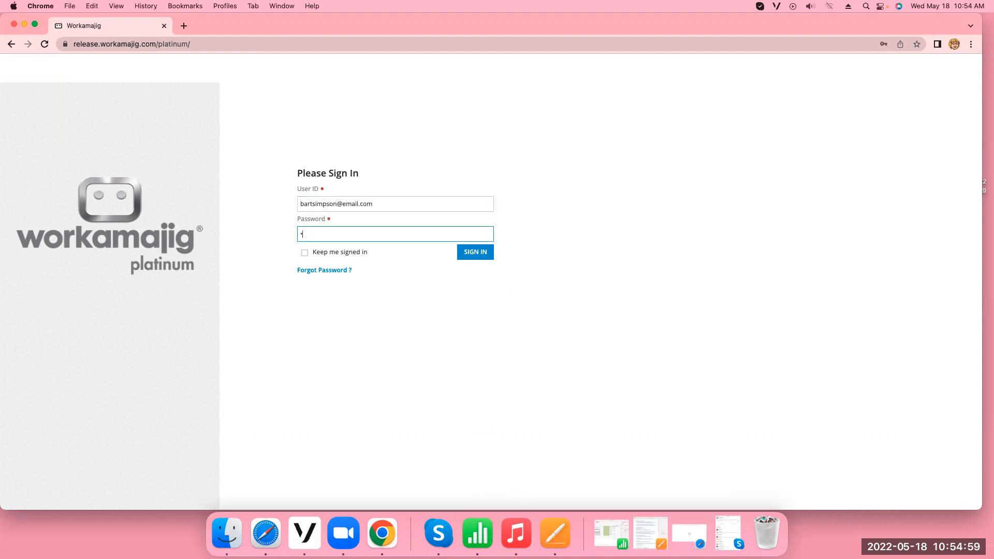
pyautogui.press('Return')
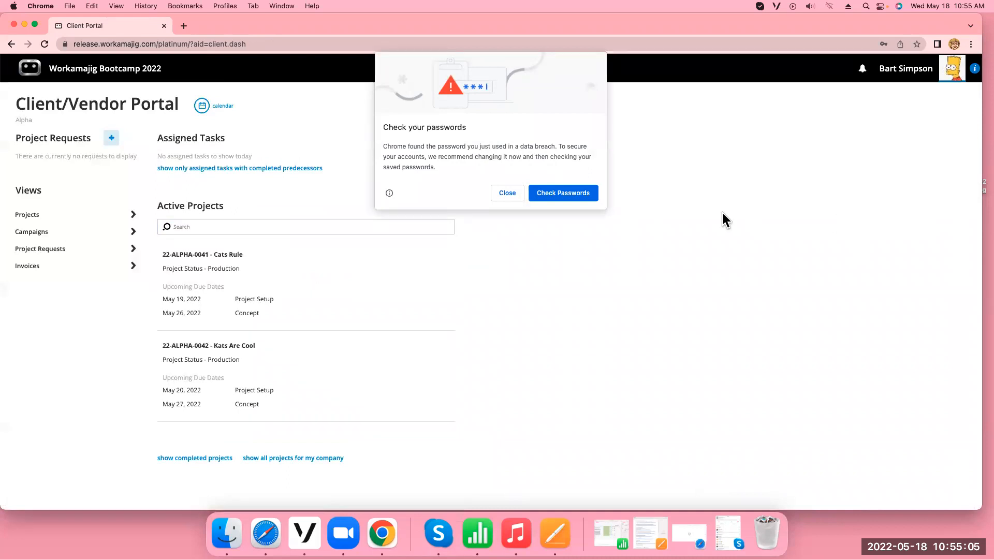
pyautogui.click(506, 193)
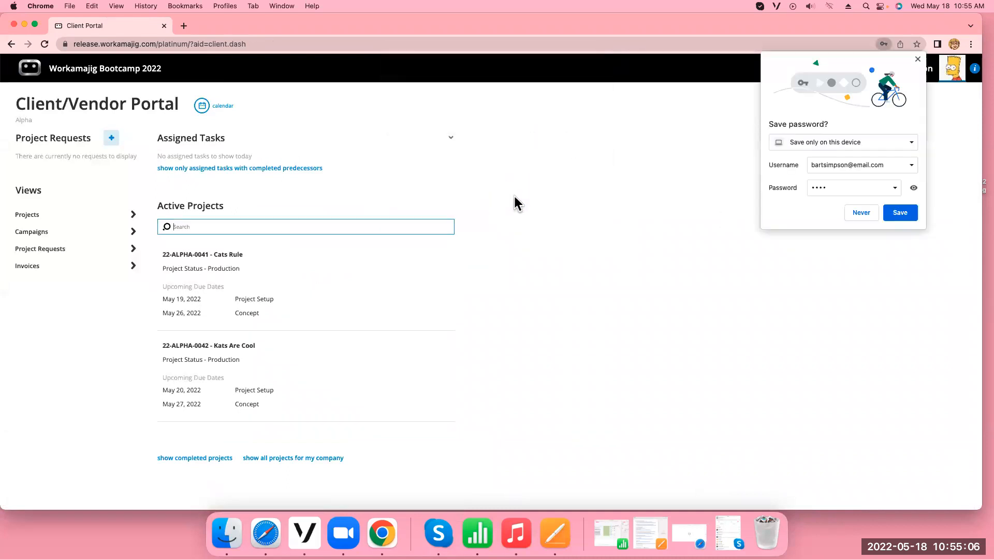
pyautogui.click(866, 218)
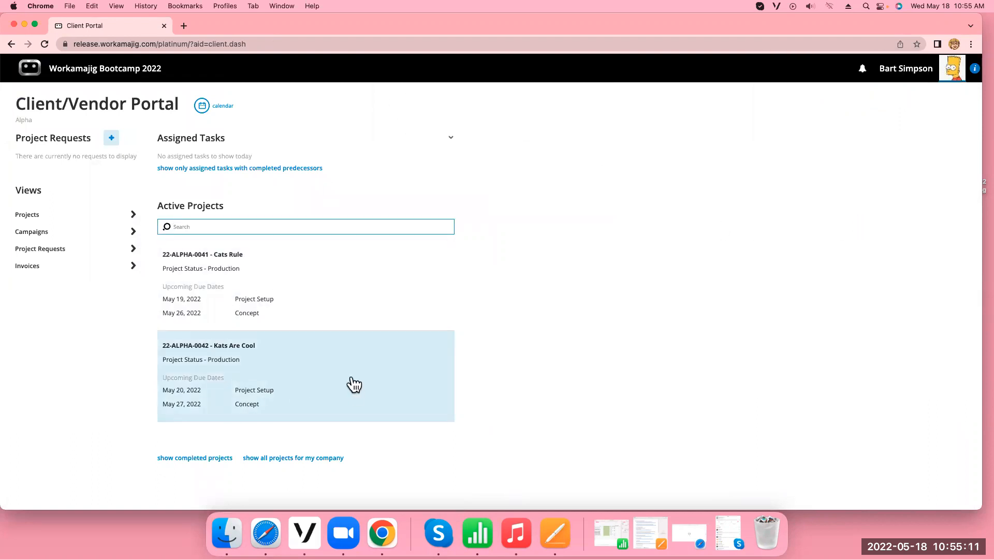
# Open the Kats Are Cool project in the client portal and examine its change requests and the available request types
pyautogui.click(324, 381)
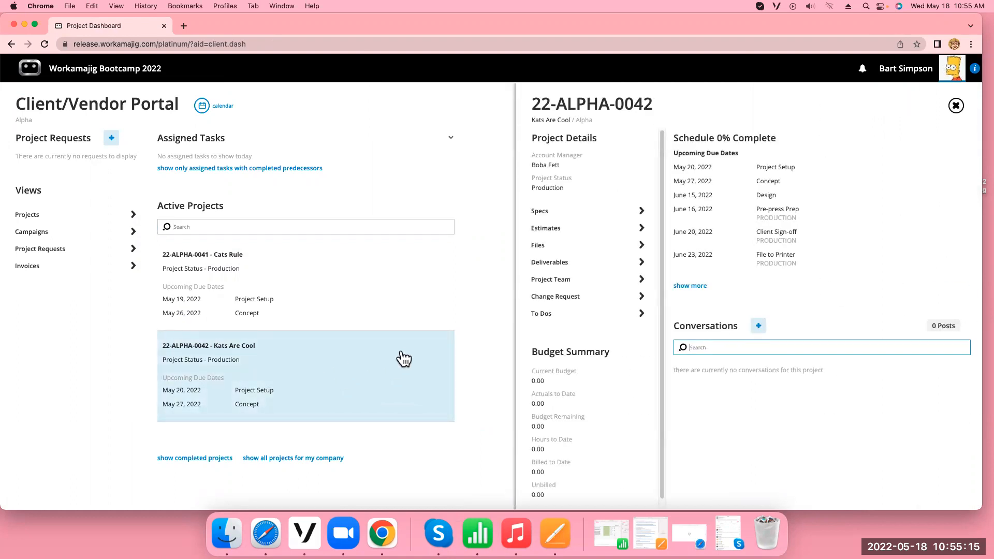
pyautogui.click(566, 298)
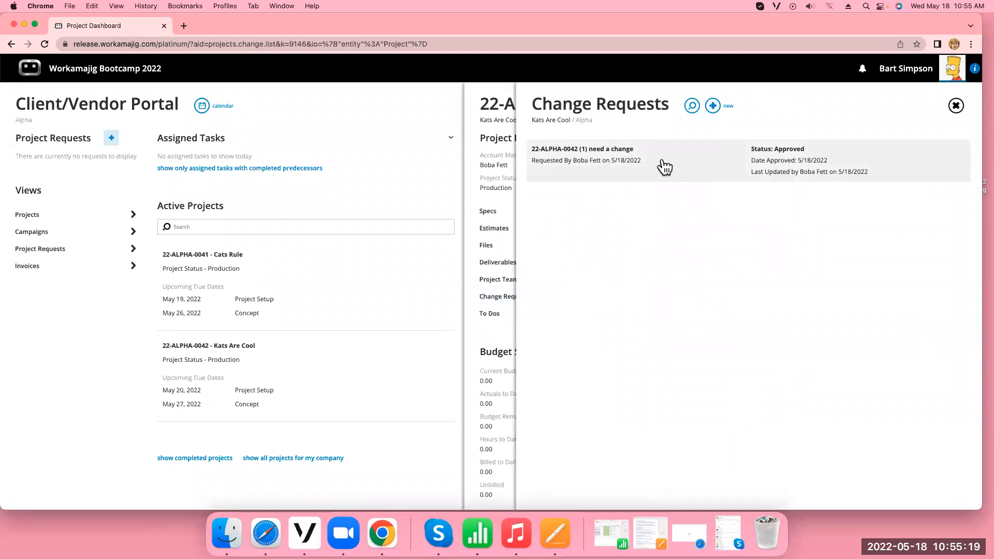
pyautogui.click(714, 106)
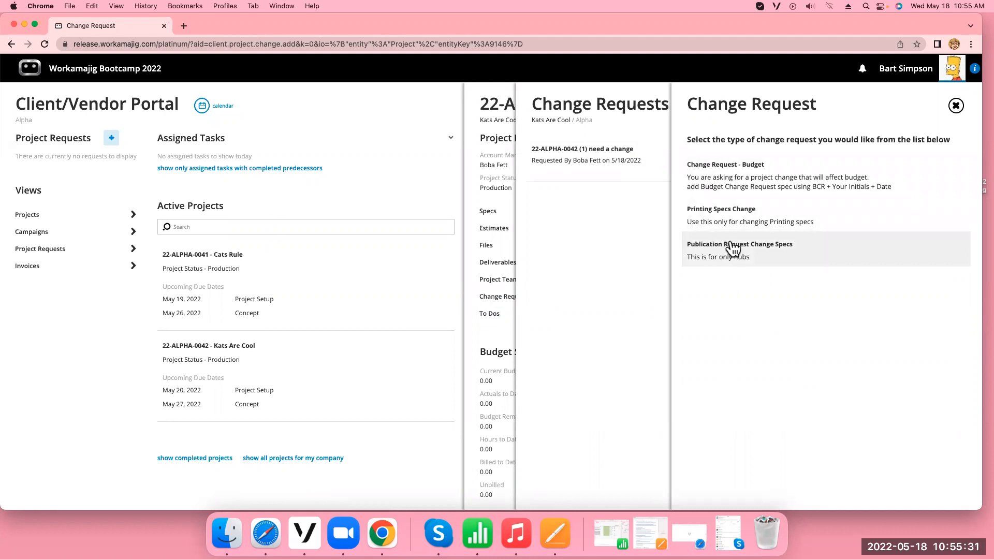
pyautogui.click(956, 106)
pyautogui.click(955, 106)
# Check the project's specs and the prior versions of its Publication Specs from the client portal, and return to the project
pyautogui.click(573, 216)
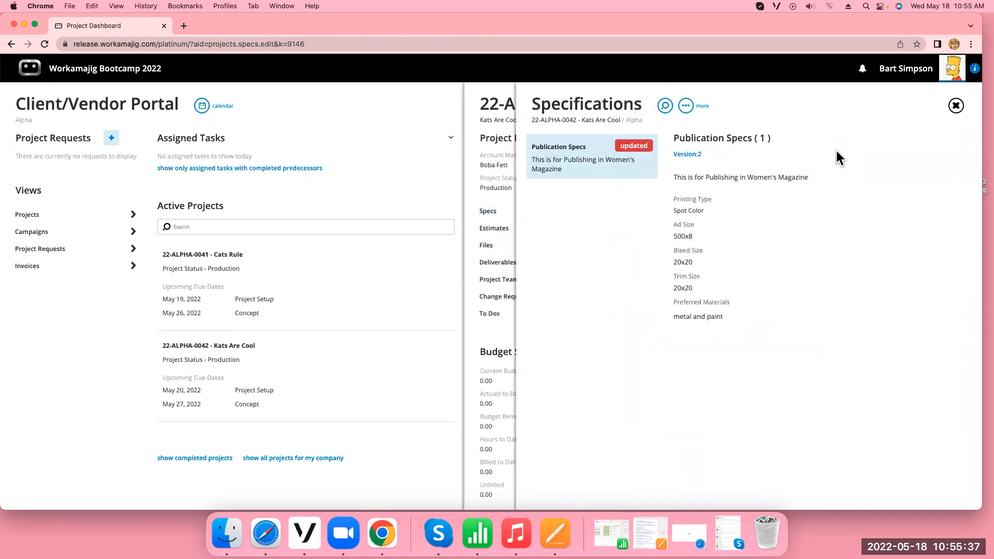
pyautogui.click(690, 157)
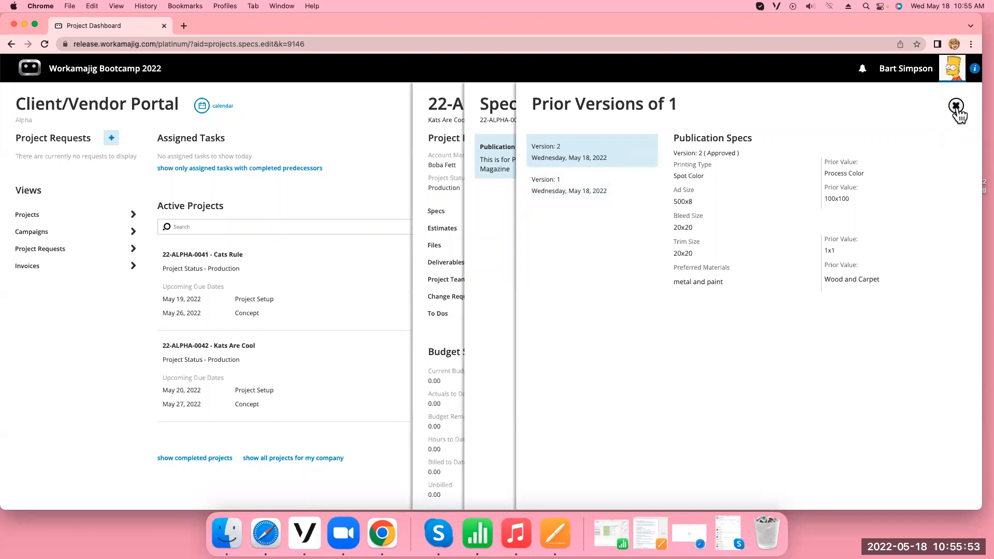
pyautogui.click(957, 106)
pyautogui.click(957, 107)
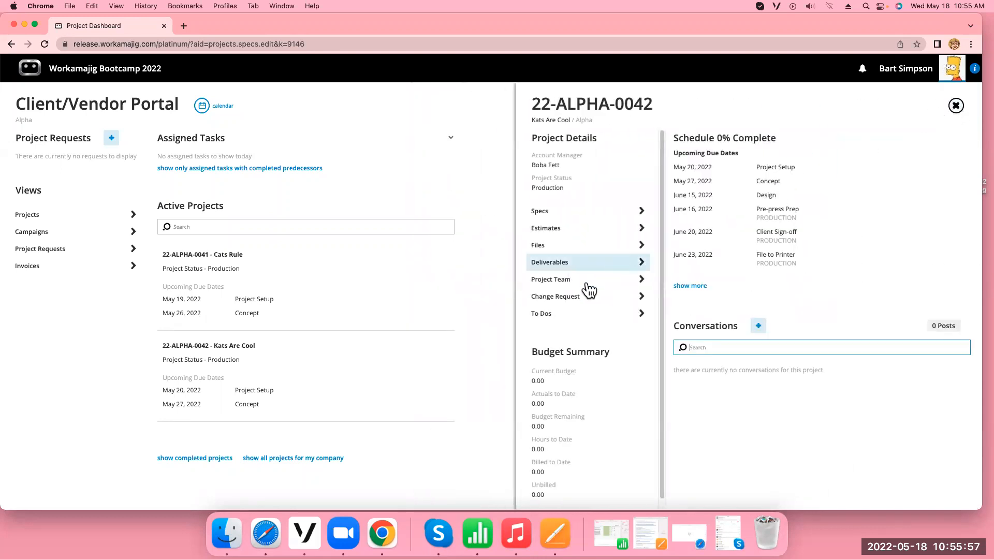
# Create a Publication Request Change Specs request with the subject "do th" and the Fun Stuff option "one", and continue to its spec sheets
pyautogui.click(562, 301)
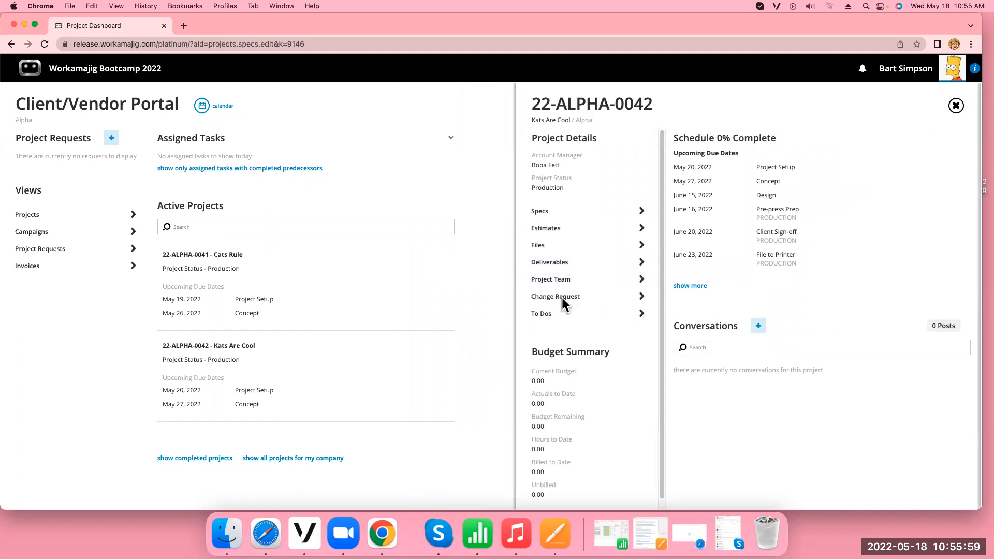
pyautogui.click(713, 106)
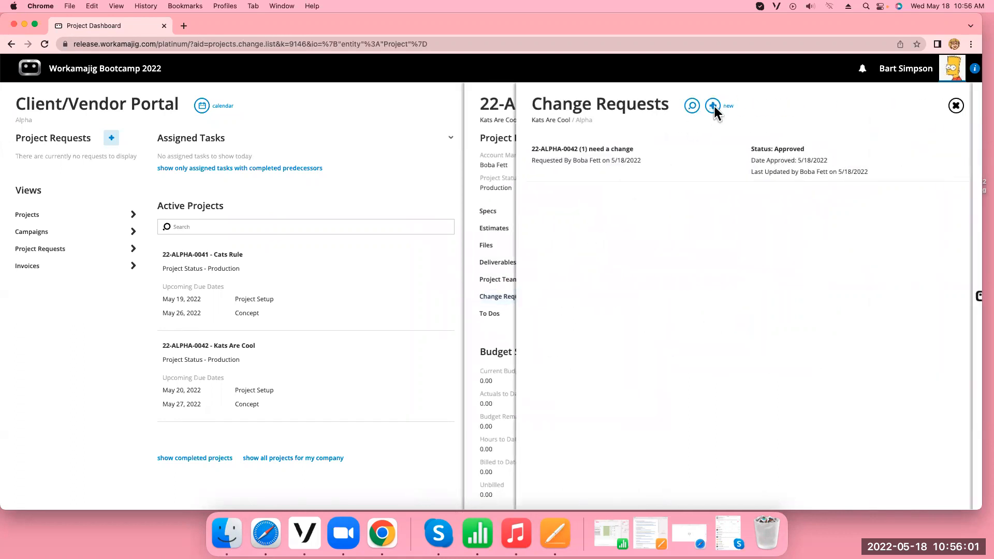
pyautogui.click(811, 256)
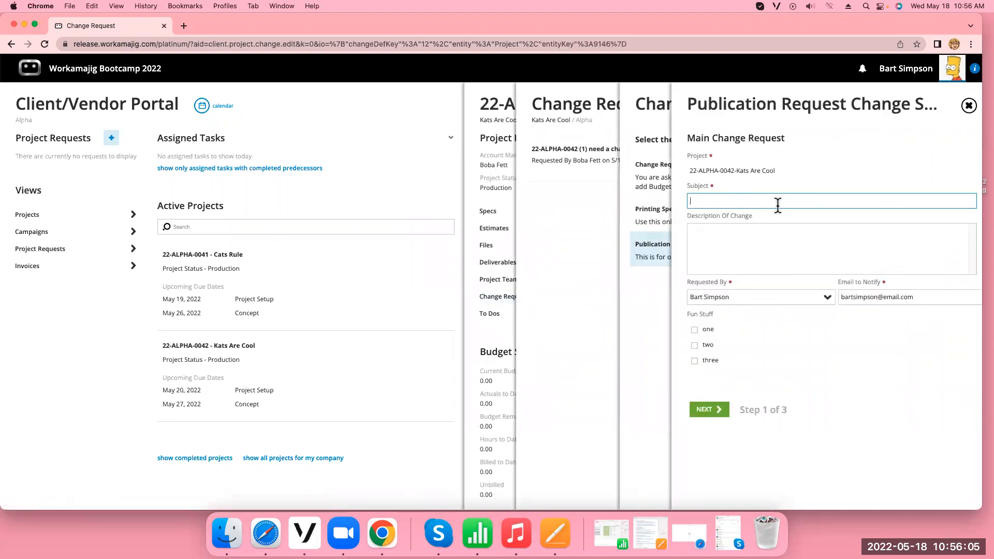
pyautogui.write('do this')
pyautogui.click(694, 330)
pyautogui.click(717, 412)
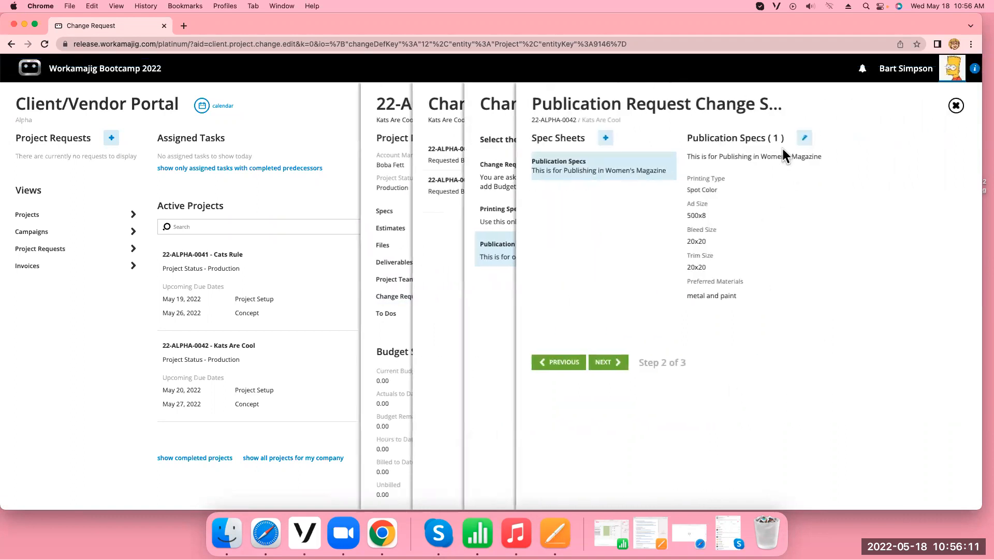
# Edit the Publication Specs, setting the printing type to Process Color and the ad size to 8888888
pyautogui.click(805, 138)
pyautogui.click(730, 283)
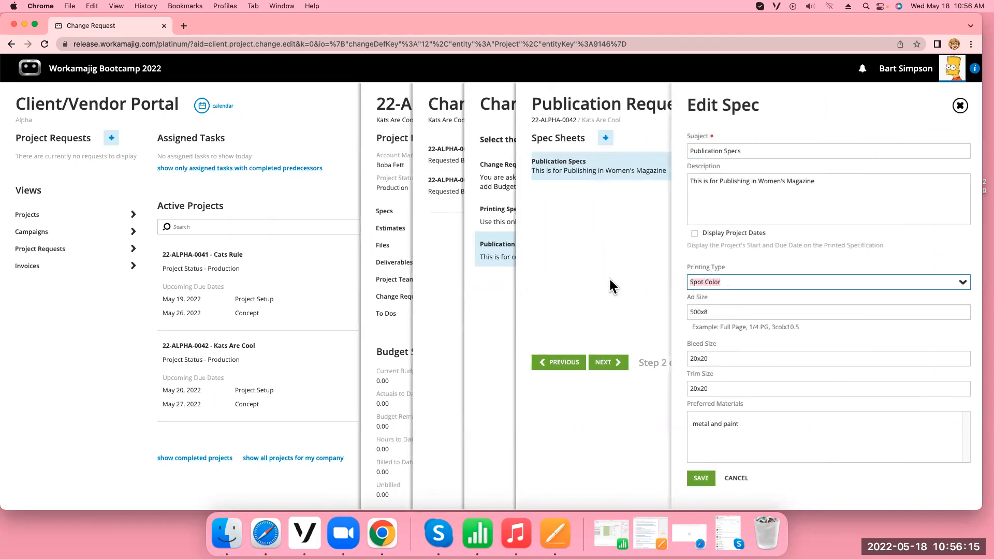
pyautogui.click(963, 283)
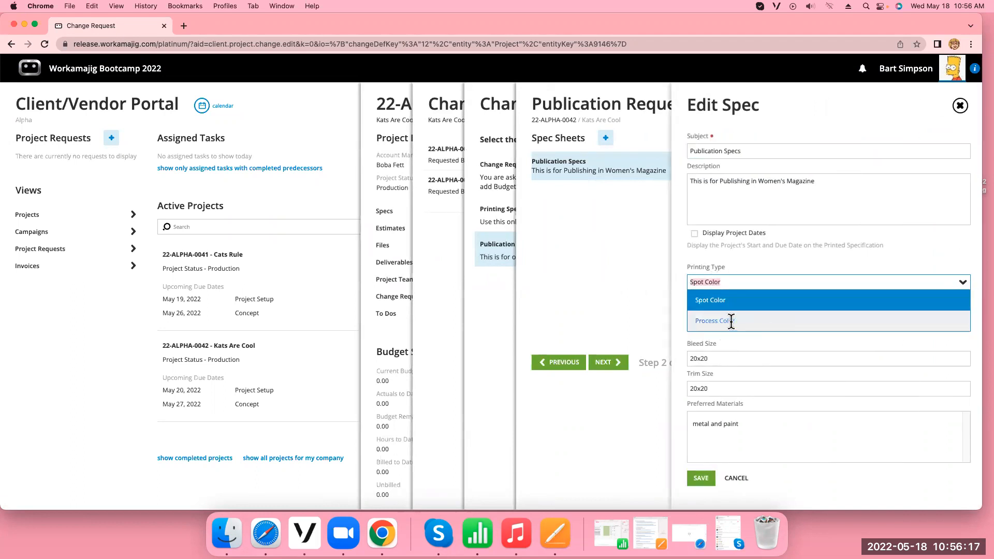
pyautogui.click(731, 321)
pyautogui.write('8888888')
# Replace the spec's preferred materials with "wood and diamonds"
pyautogui.moveTo(759, 429); pyautogui.dragTo(659, 420)
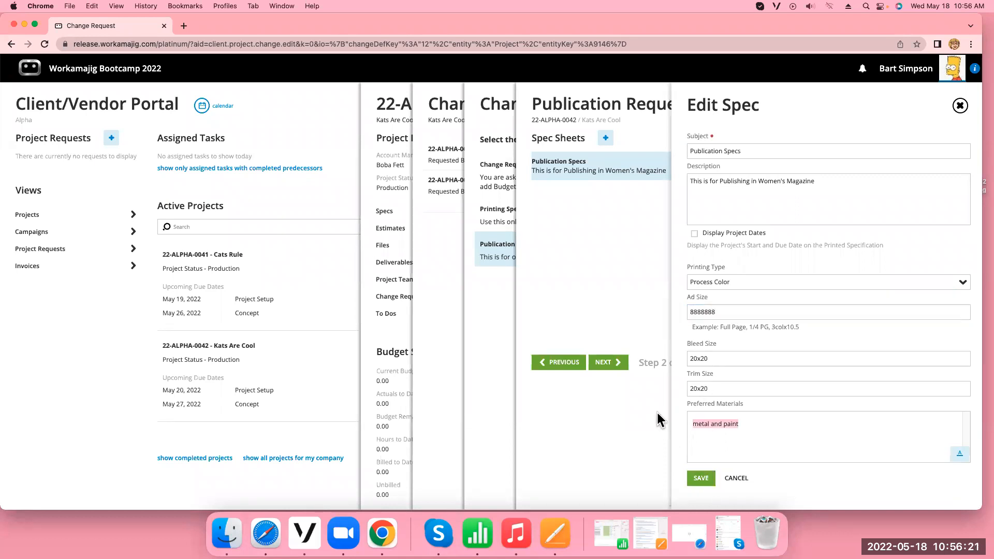
pyautogui.write('woo')
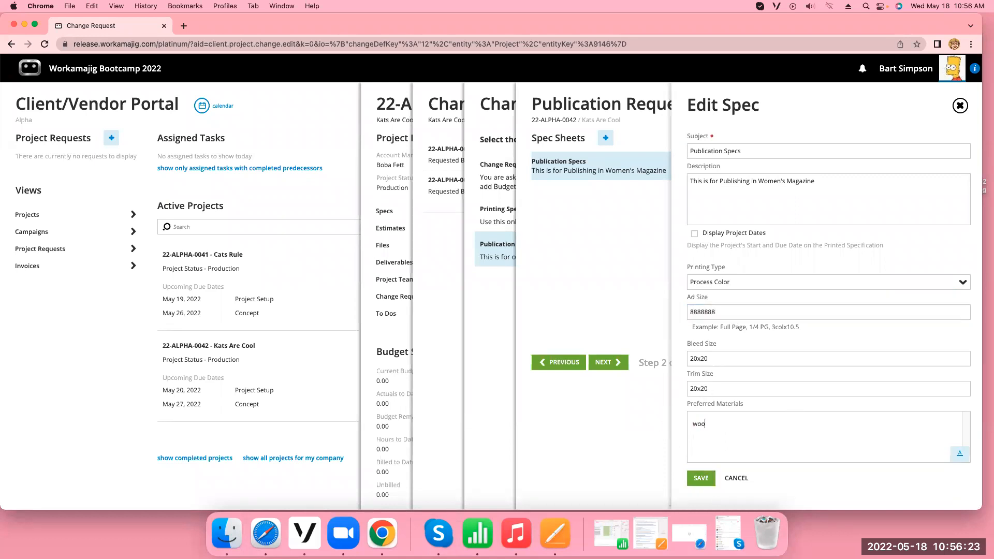
pyautogui.write('d and diamonds')
# Save the revised Publication Specs, continue to the final step, and submit the change request
pyautogui.click(703, 478)
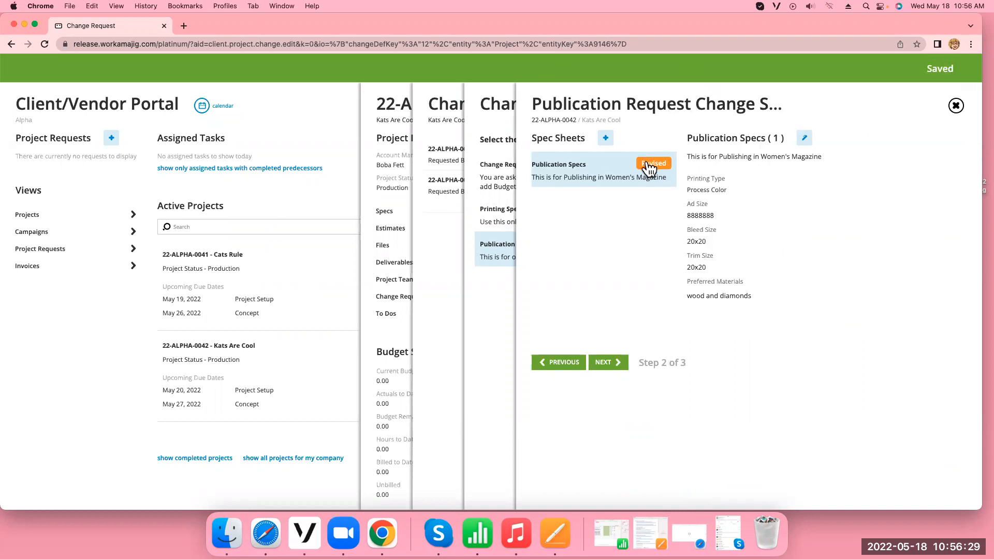
pyautogui.click(609, 363)
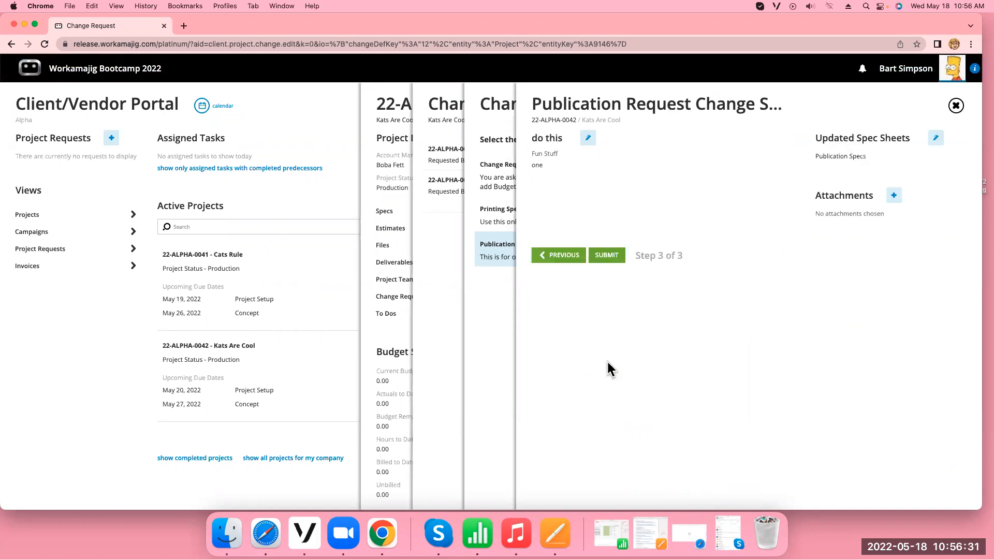
pyautogui.click(607, 256)
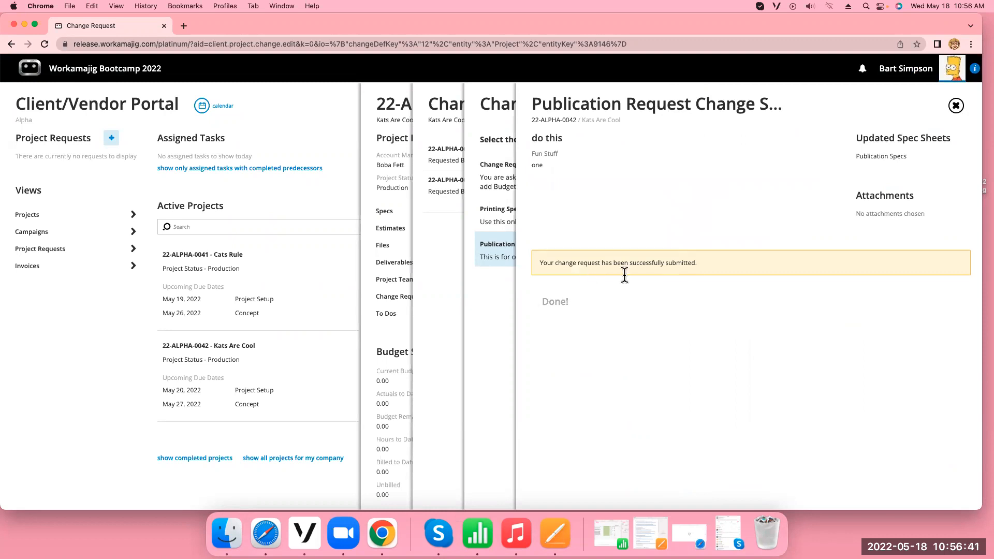
# Log out of the client portal account and sign in as the internal approver with the user ID and account password
pyautogui.click(914, 89)
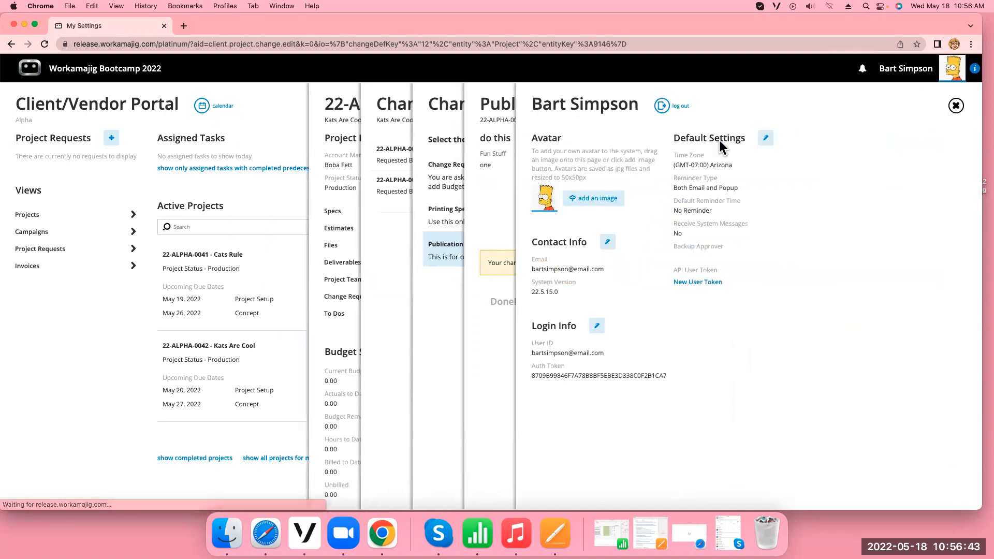
pyautogui.click(667, 107)
pyautogui.write('boba')
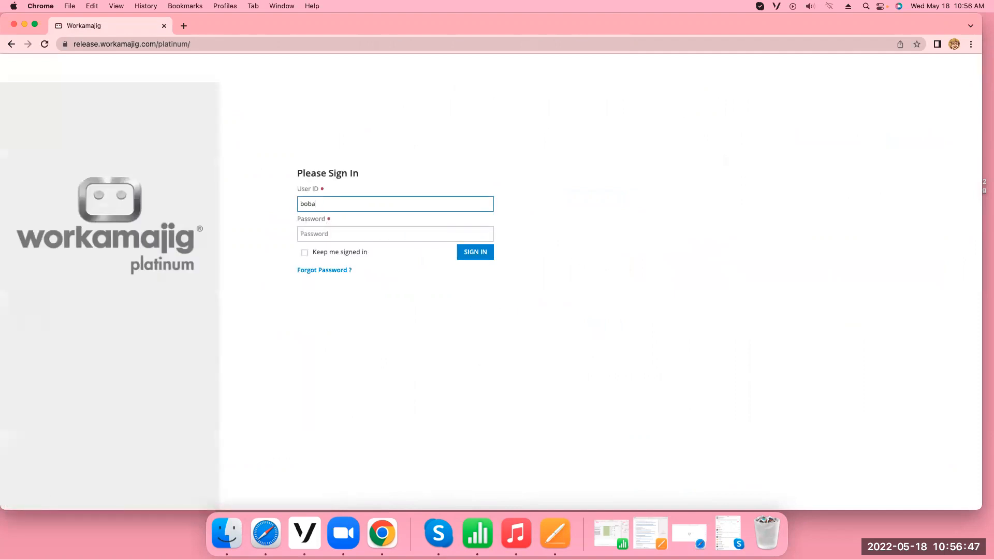
pyautogui.write('f')
pyautogui.press('Tab')
pyautogui.write('••••')
pyautogui.press('Return')
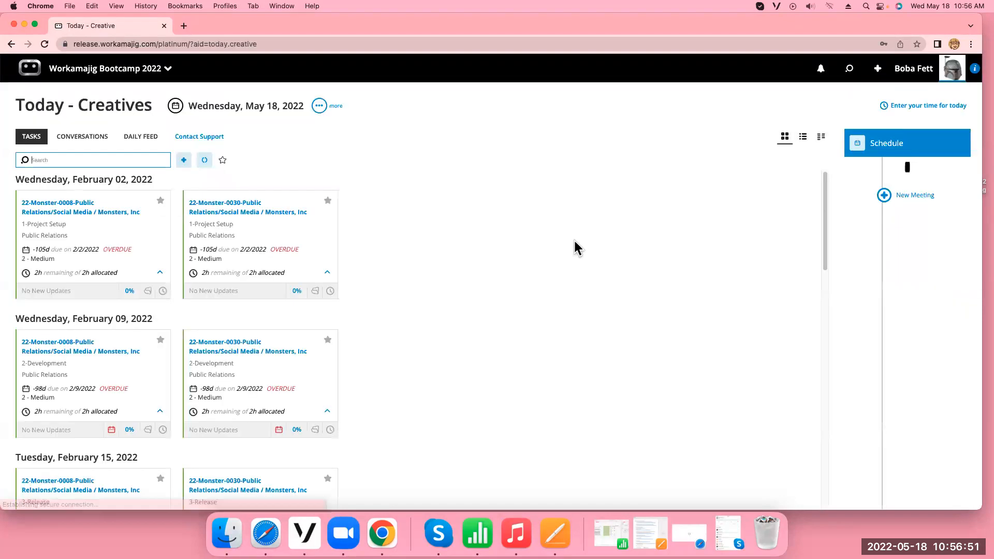
# Open the "do this" change request awaiting approval from the notifications and review its updated Publication Specs against the prior values
pyautogui.click(822, 72)
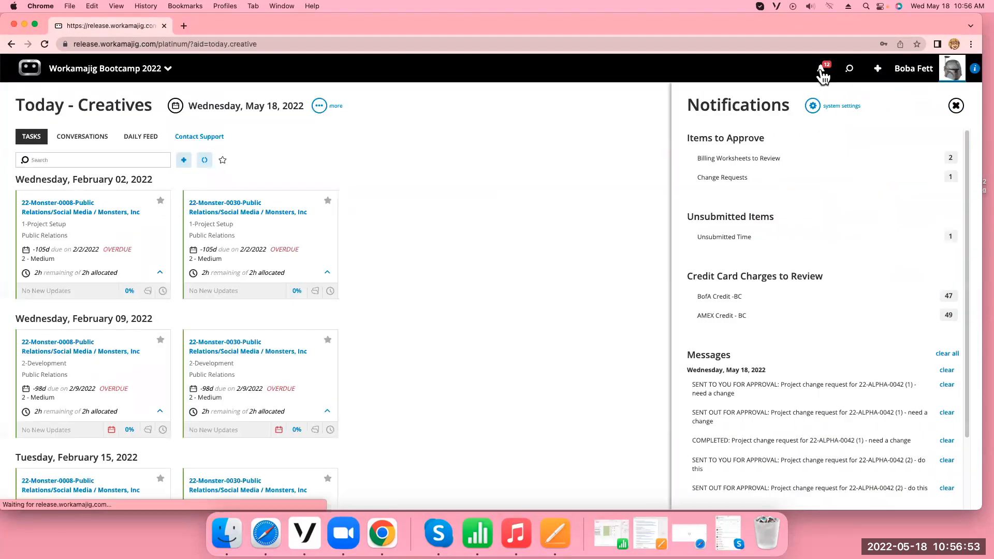
pyautogui.click(760, 181)
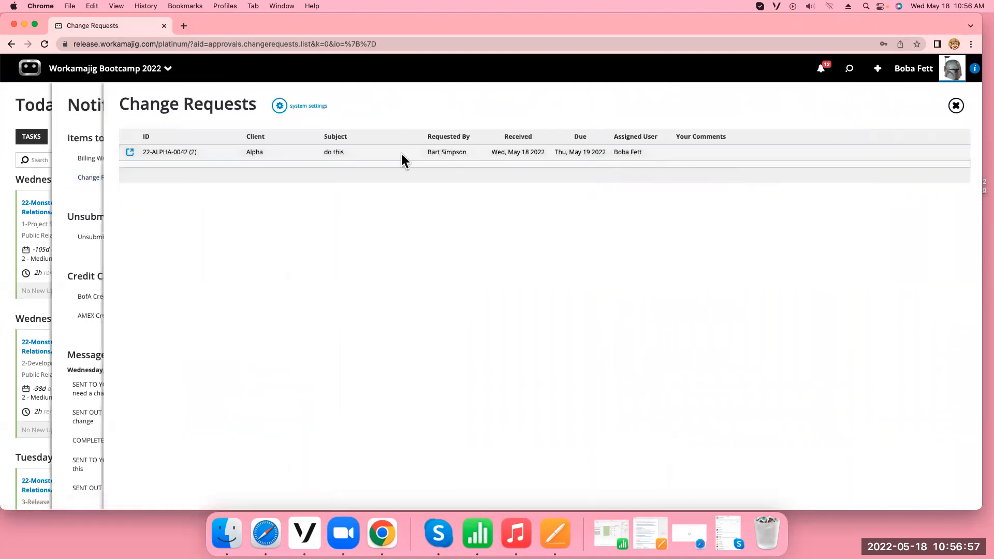
pyautogui.click(386, 153)
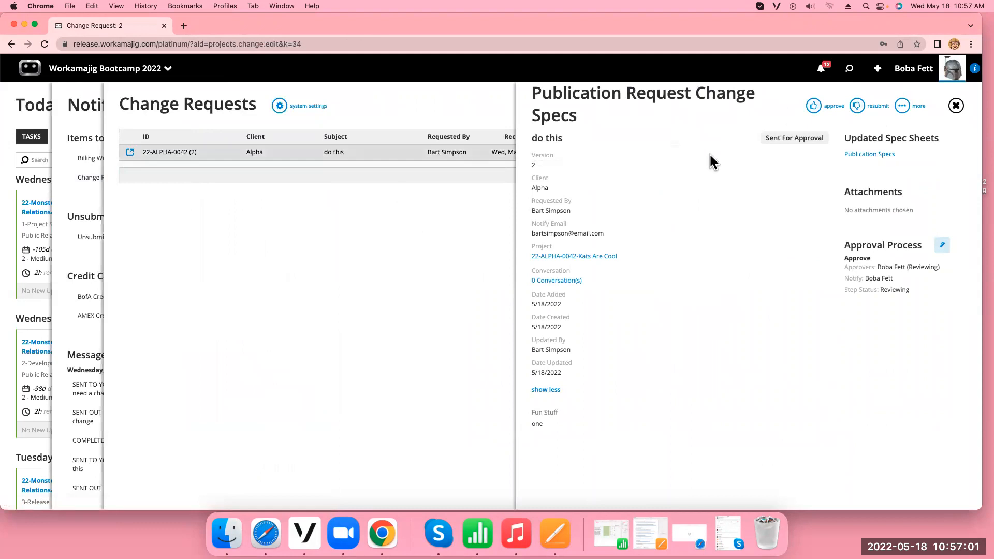
pyautogui.click(871, 154)
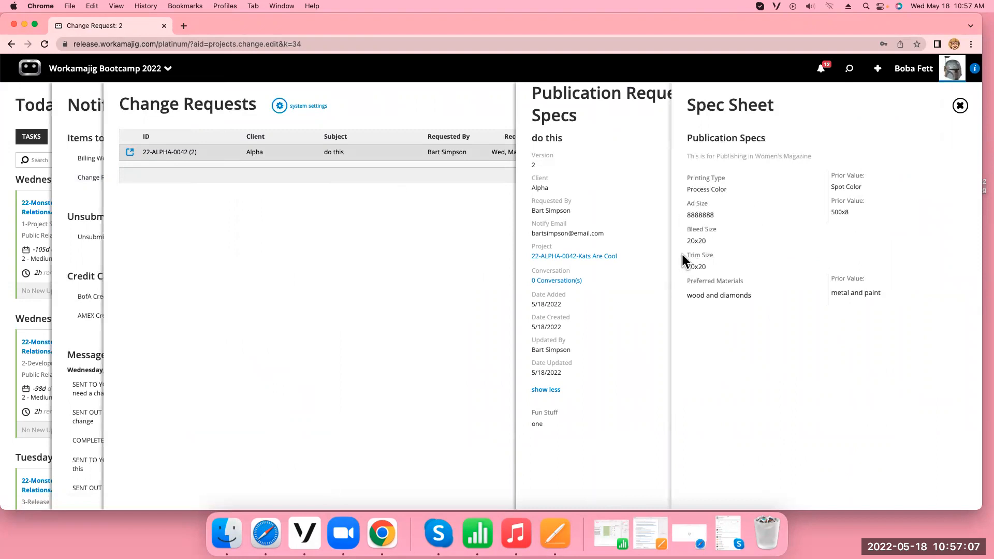
pyautogui.click(961, 107)
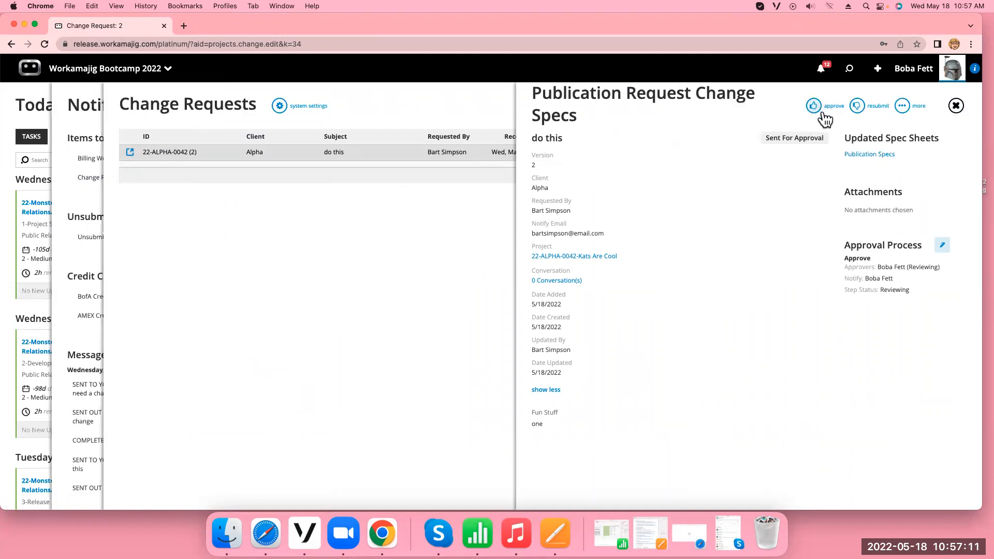
# Approve the "do this" change request without a comment and close it
pyautogui.click(816, 110)
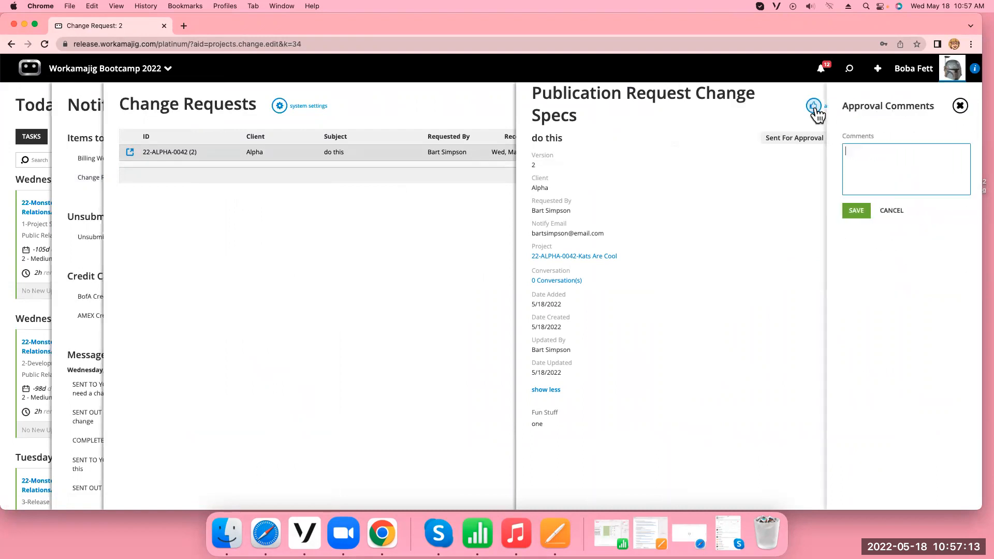
pyautogui.click(857, 215)
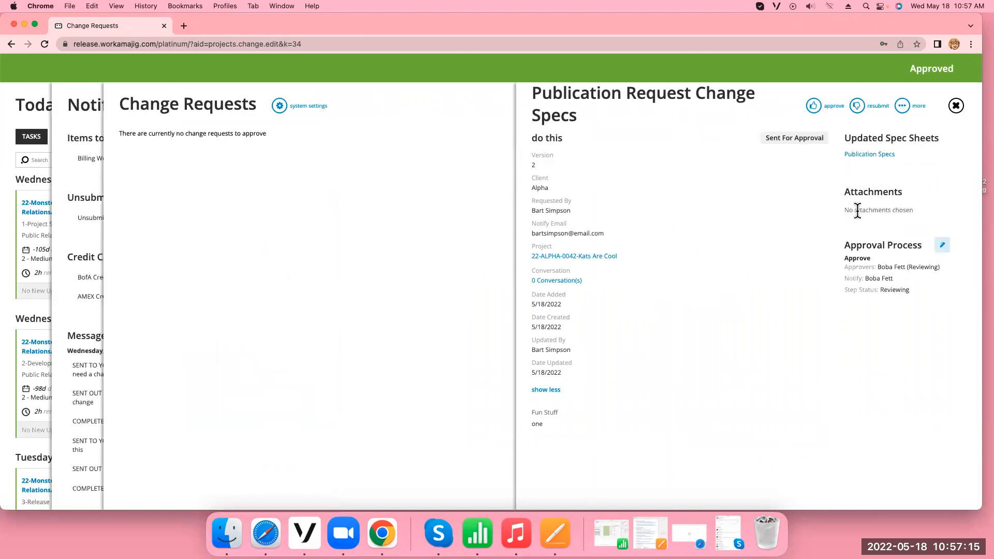
pyautogui.click(956, 106)
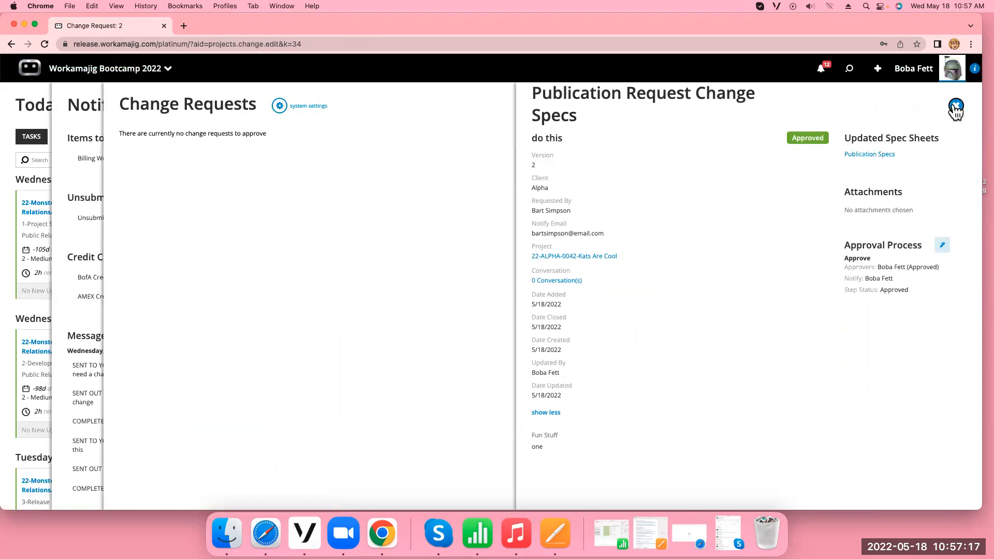
# In the system's project transaction preferences, turn off requiring a change request to make spec sheet changes
pyautogui.click(129, 72)
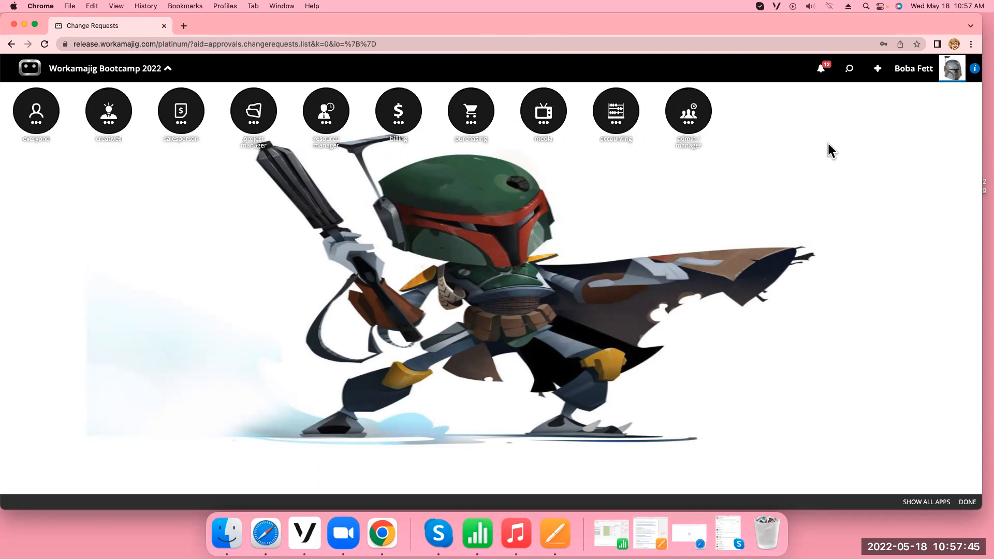
pyautogui.click(692, 121)
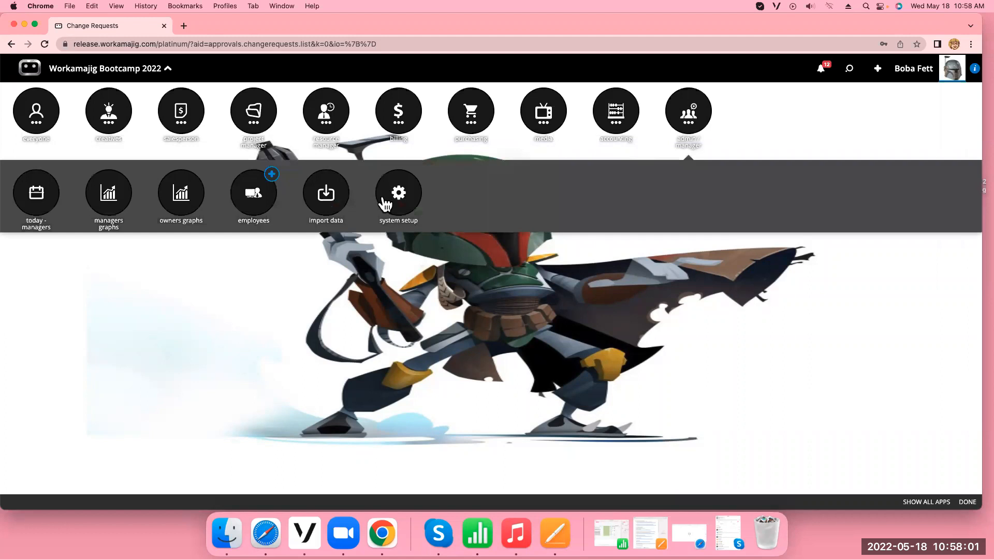
pyautogui.click(385, 204)
pyautogui.click(265, 366)
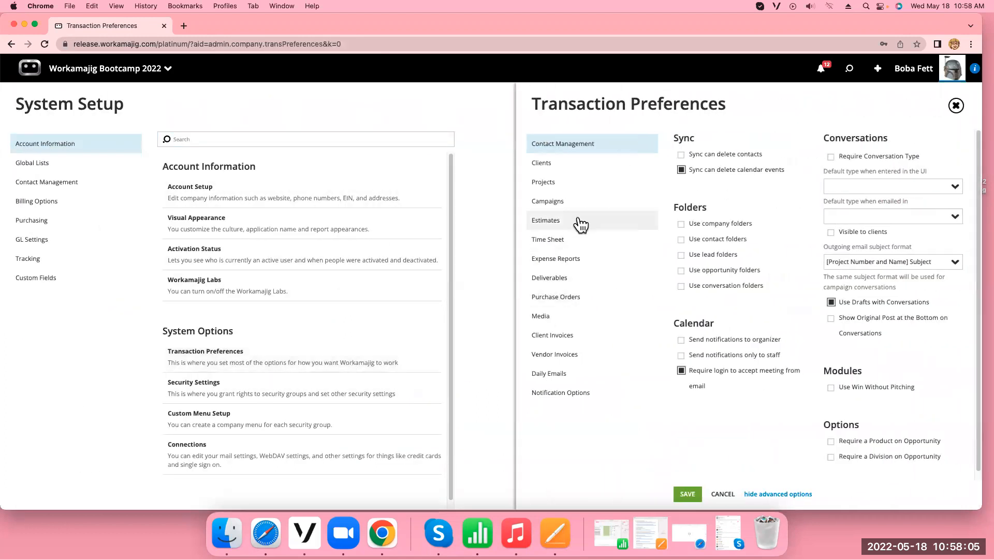
pyautogui.click(572, 182)
pyautogui.scroll(-5, 744, 357)
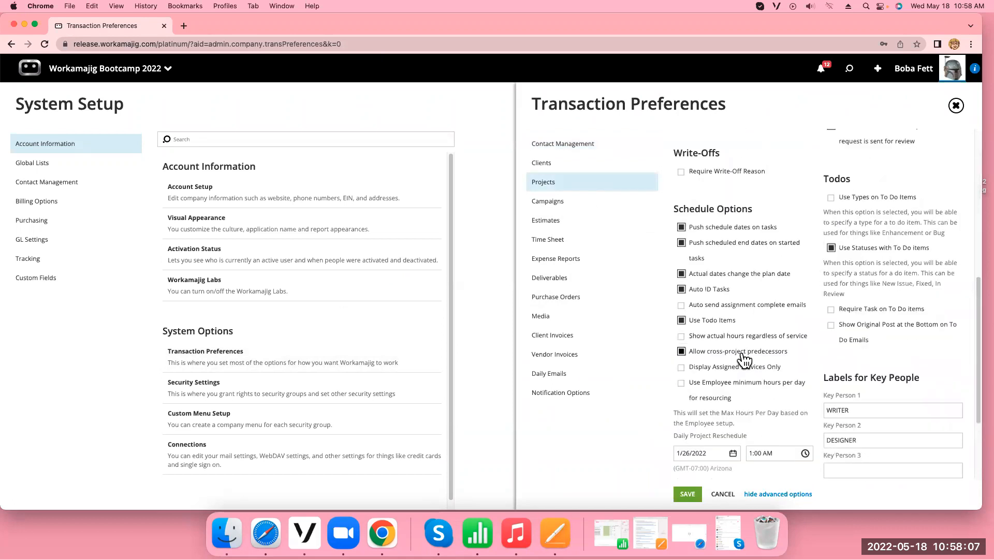
pyautogui.scroll(-3, 744, 357)
pyautogui.click(682, 435)
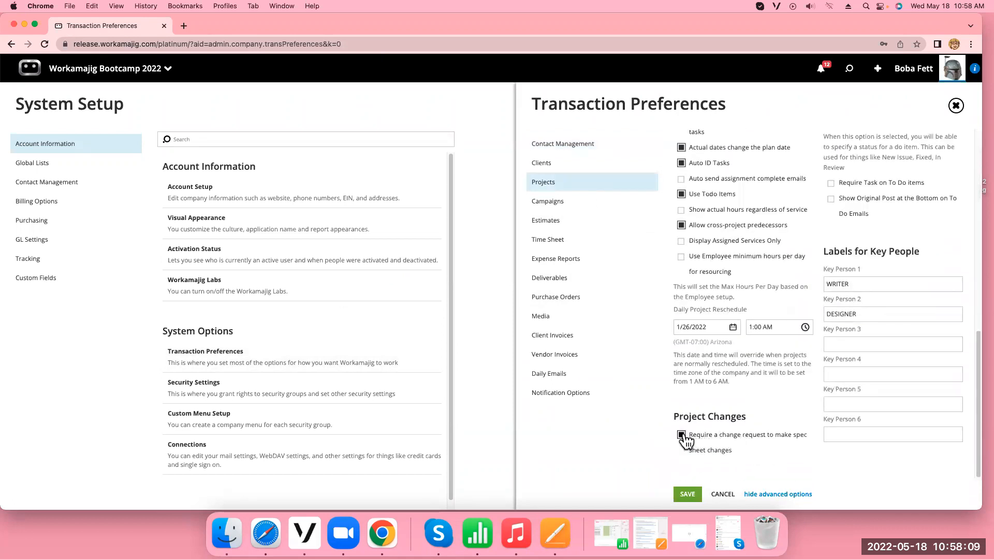
pyautogui.scroll(-1, 855, 447)
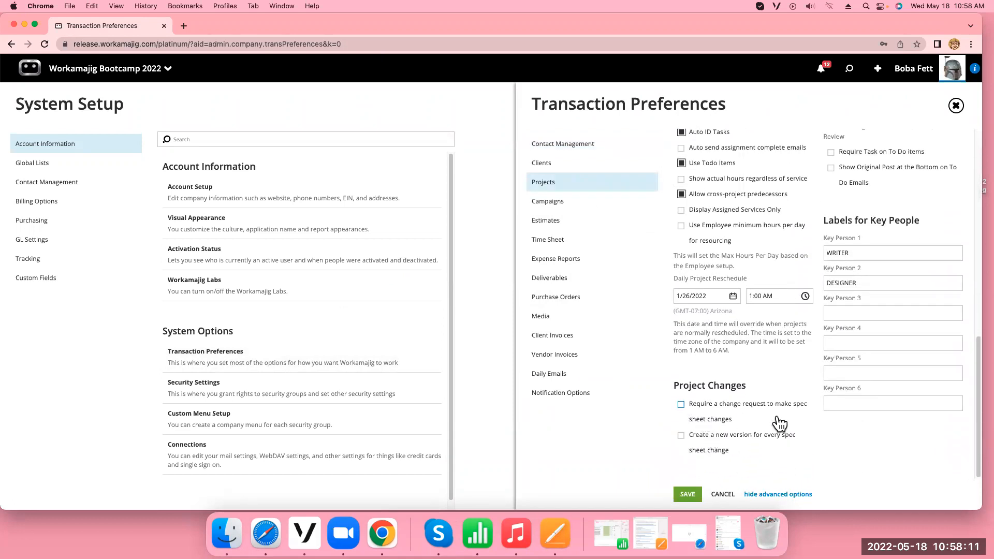